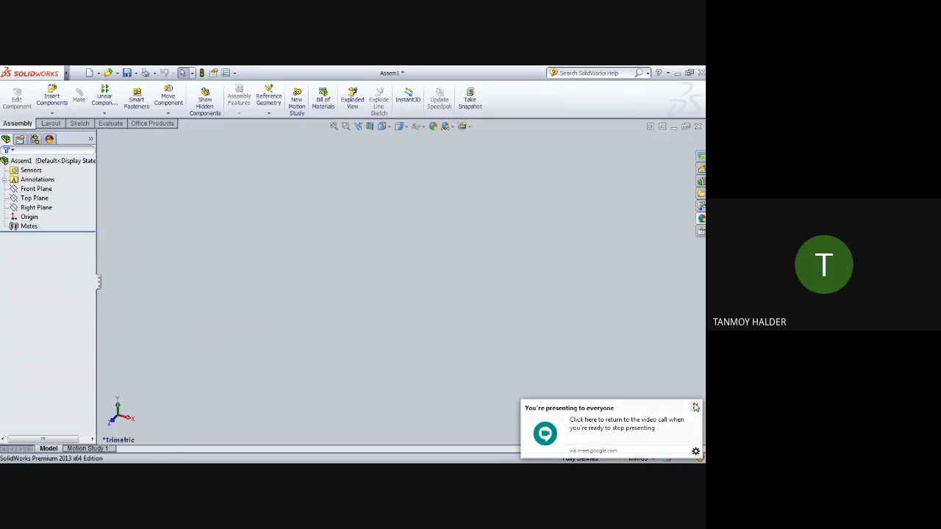
Insert the Frame part from the 19.06.2020 folder as the assembly's first component and place it in the graphics area
{"action": "left_click", "coordinate": [695, 407]}
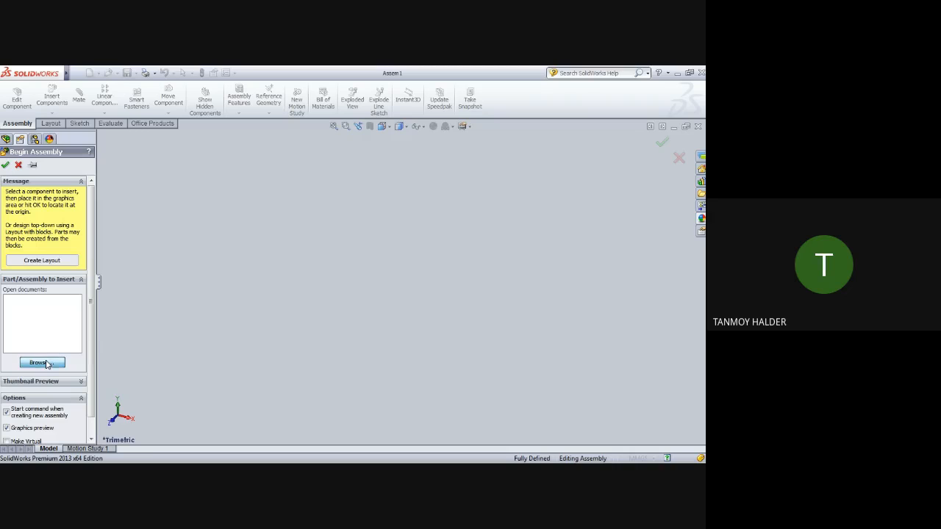
{"action": "left_click", "coordinate": [44, 363]}
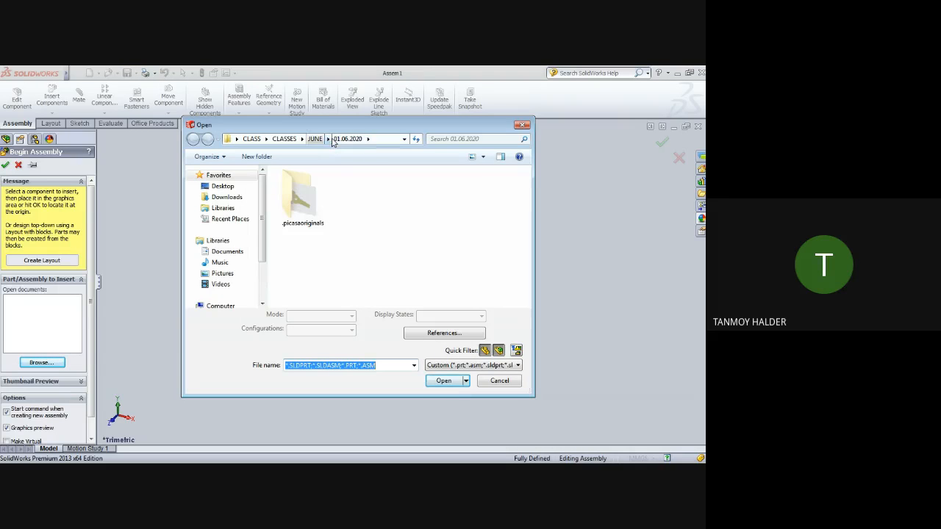
{"action": "left_click", "coordinate": [329, 140]}
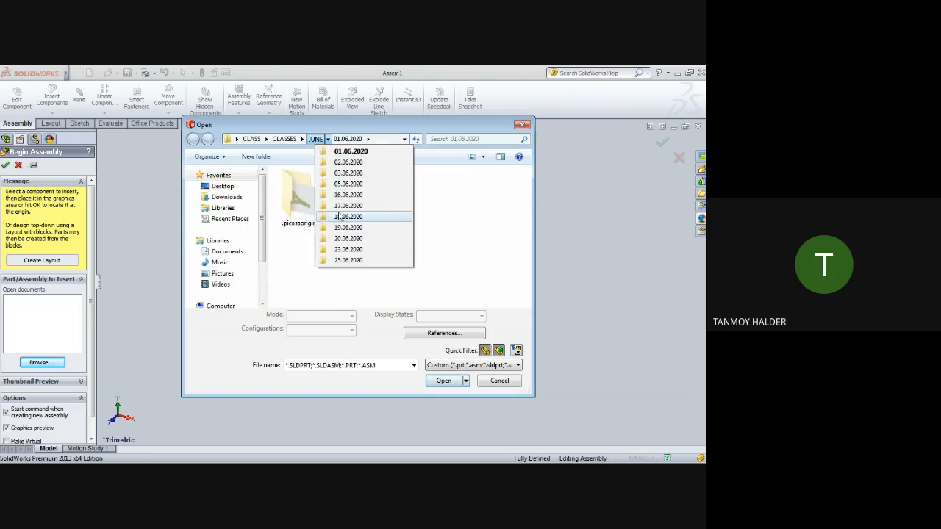
{"action": "left_click", "coordinate": [340, 227]}
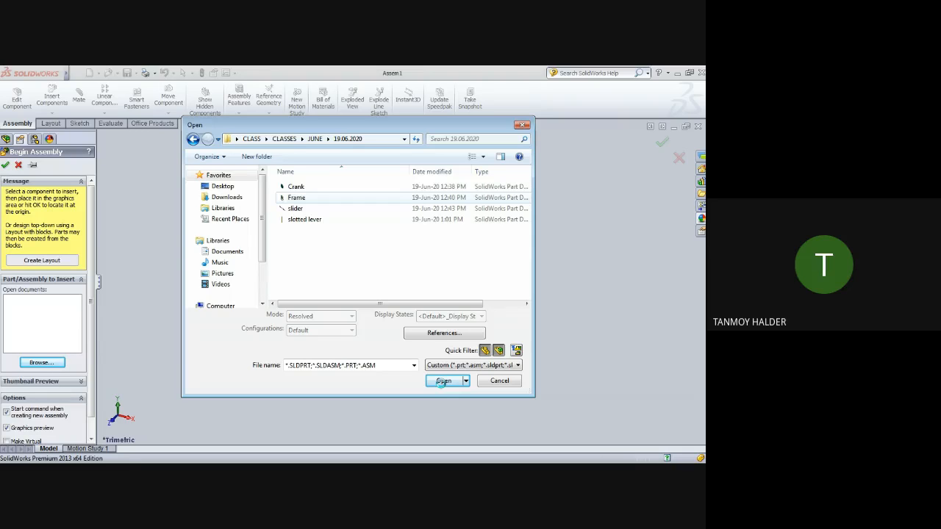
{"action": "left_click", "coordinate": [442, 385]}
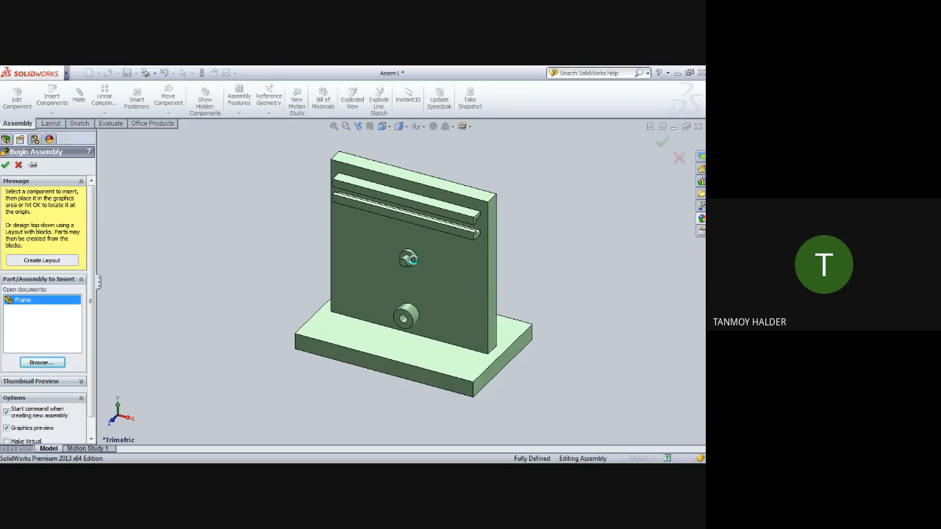
{"action": "left_click", "coordinate": [414, 260]}
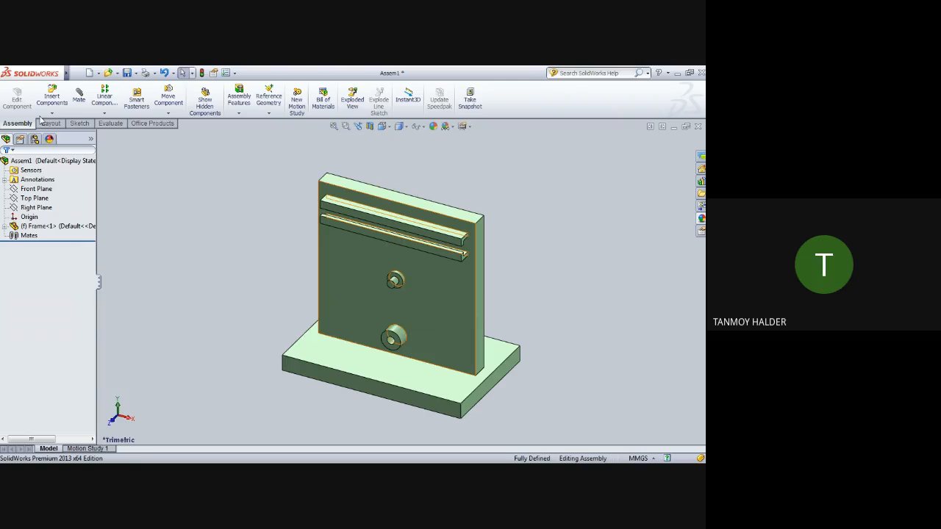
Insert the Crank part into the assembly and place it in the empty space beside the frame
{"action": "left_click", "coordinate": [51, 95]}
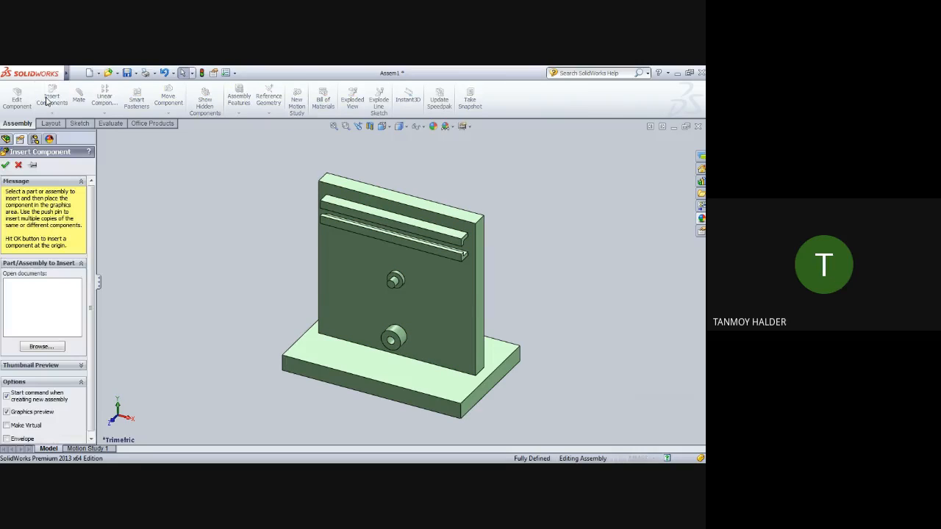
{"action": "left_click", "coordinate": [27, 348]}
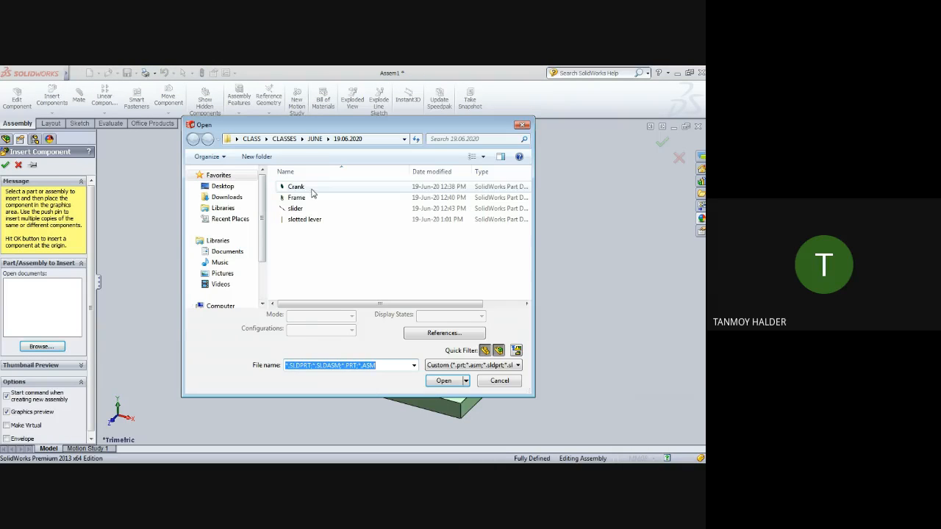
{"action": "left_click", "coordinate": [296, 186]}
{"action": "left_click", "coordinate": [436, 384]}
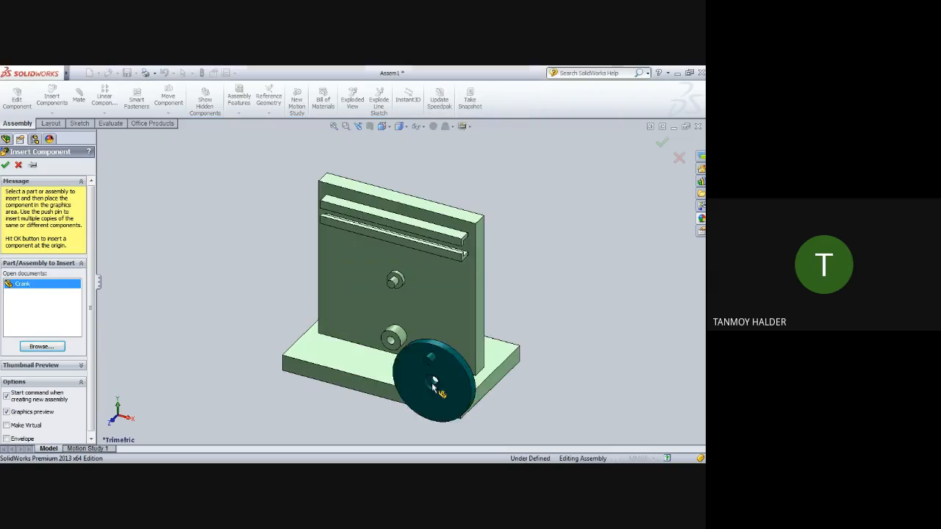
{"action": "left_click", "coordinate": [200, 263]}
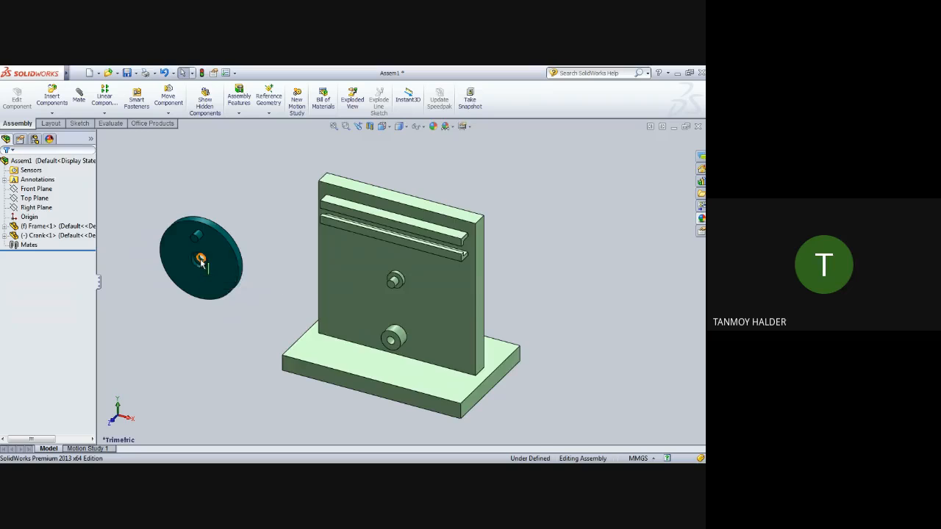
Add a concentric mate between the crank's central hole and the frame's upper pin
{"action": "scroll", "coordinate": [204, 263], "scroll_direction": "down", "scroll_amount": 5}
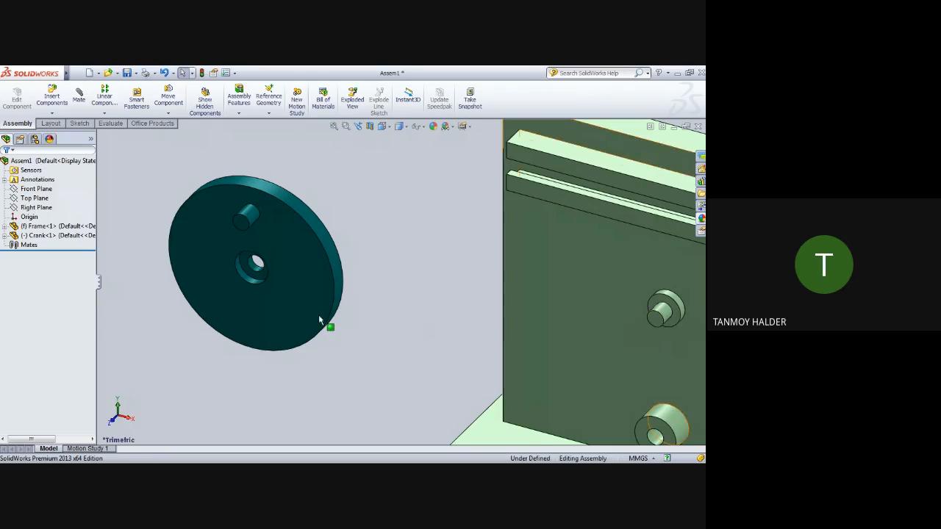
{"action": "left_click", "coordinate": [251, 267]}
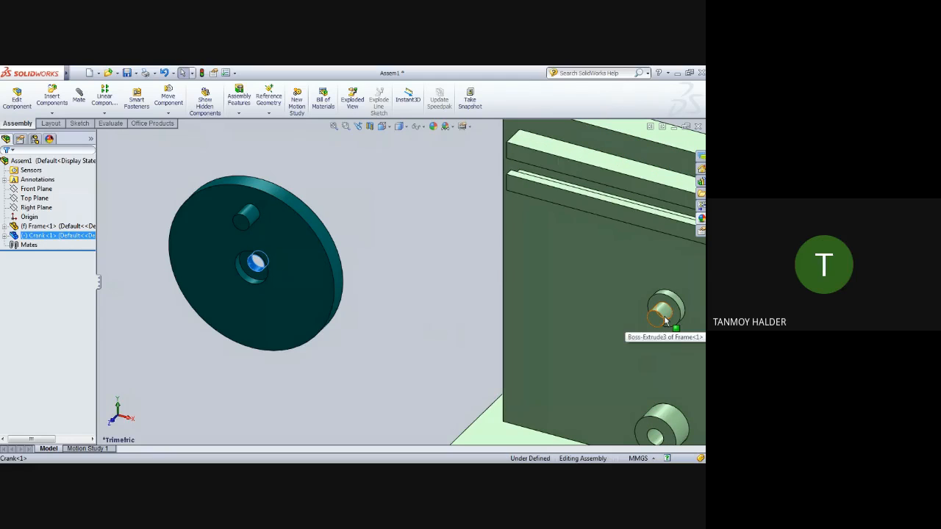
{"action": "left_click", "coordinate": [78, 97]}
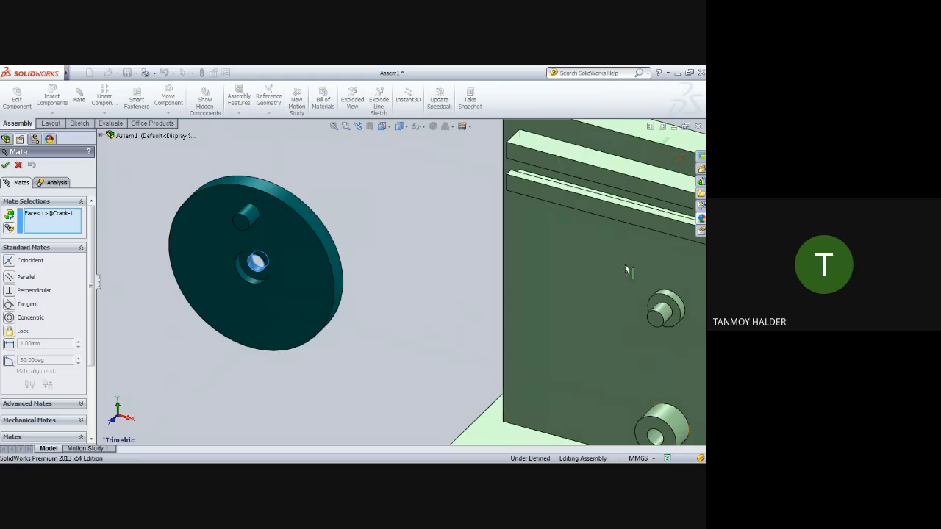
{"action": "left_click", "coordinate": [666, 316]}
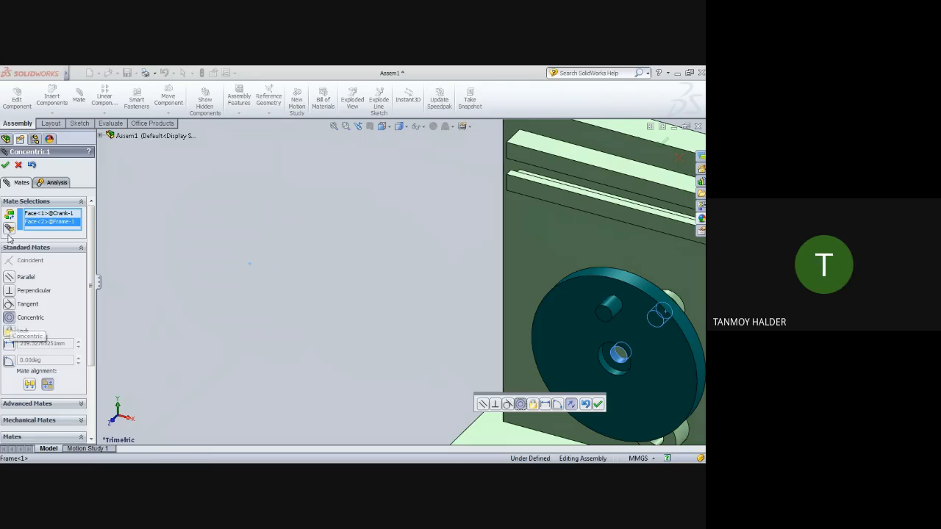
{"action": "left_click", "coordinate": [5, 165]}
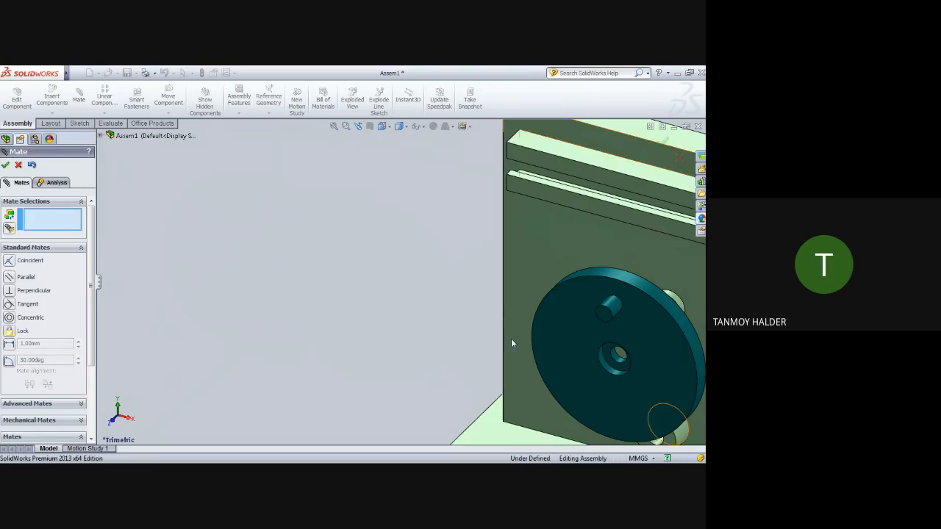
Add a coincident mate between the crank's back face and the shoulder face around the frame's upper pin
{"action": "middle_click_drag", "start_coordinate": [397, 331], "coordinate": [353, 347]}
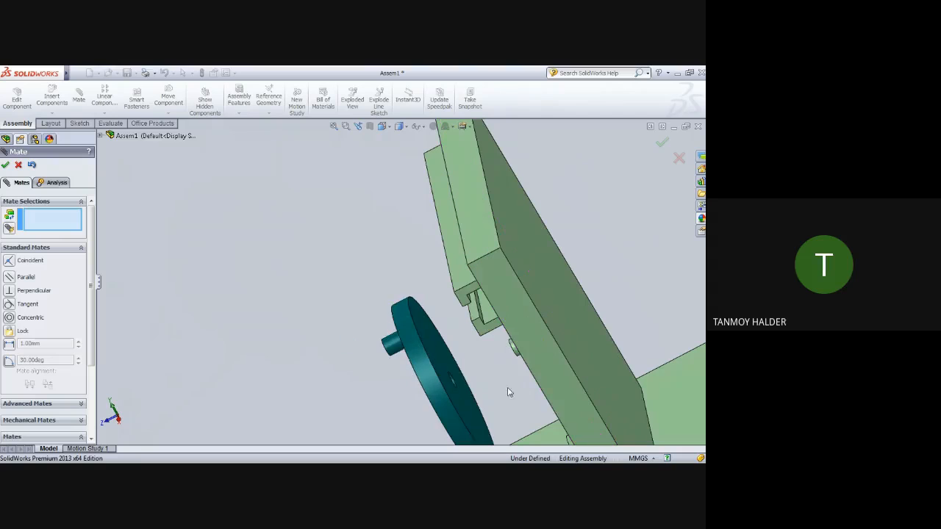
{"action": "left_click", "coordinate": [466, 407]}
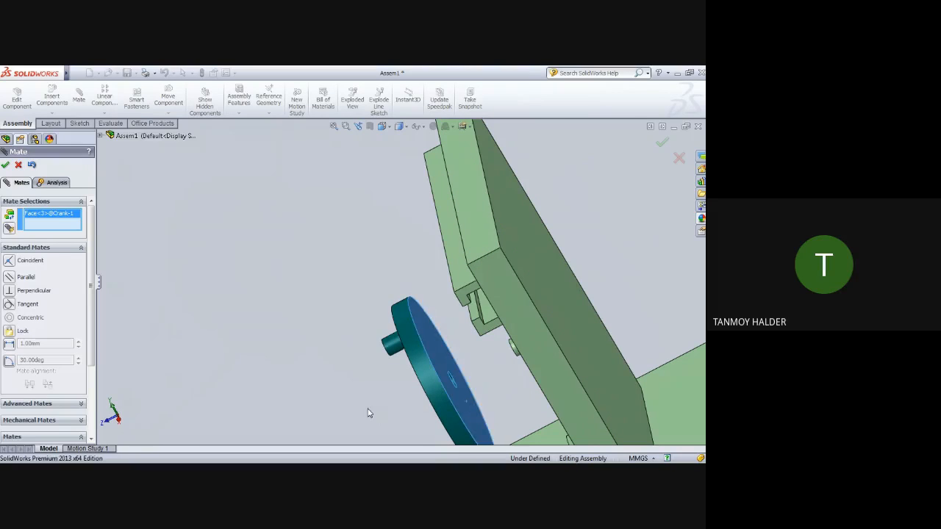
{"action": "middle_click_drag", "start_coordinate": [381, 405], "coordinate": [473, 329]}
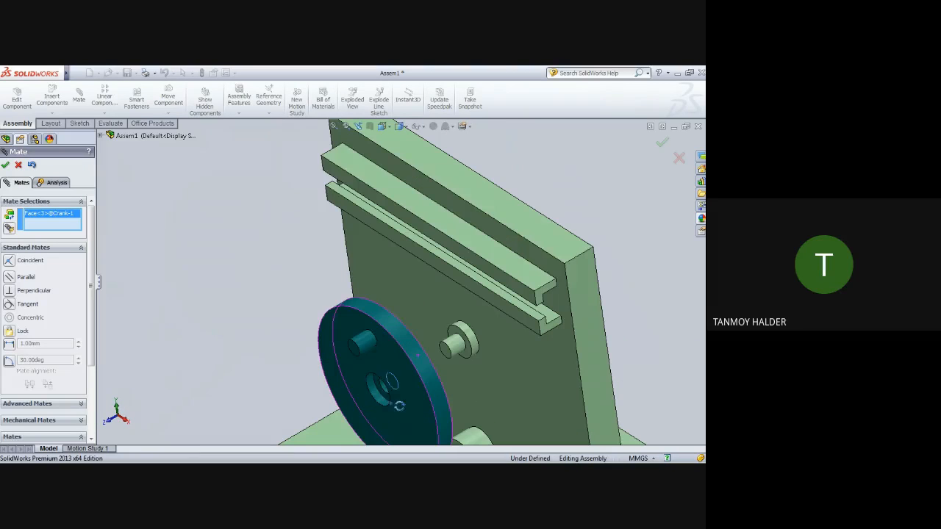
{"action": "left_click", "coordinate": [470, 356]}
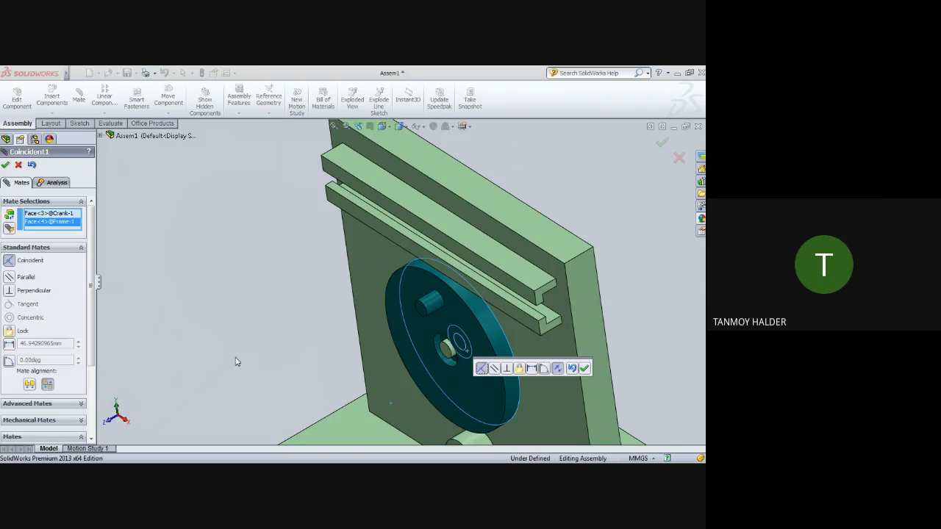
{"action": "middle_click_drag", "start_coordinate": [235, 361], "coordinate": [220, 304]}
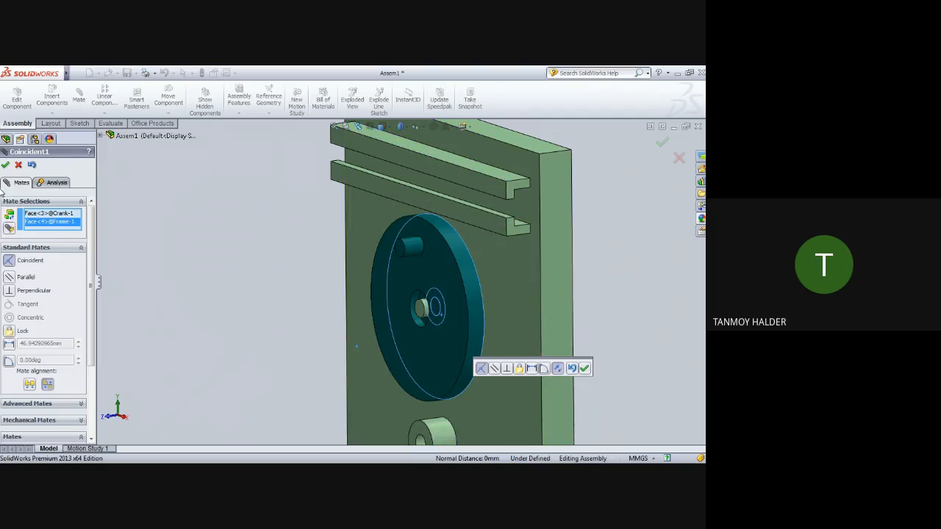
{"action": "left_click", "coordinate": [5, 165]}
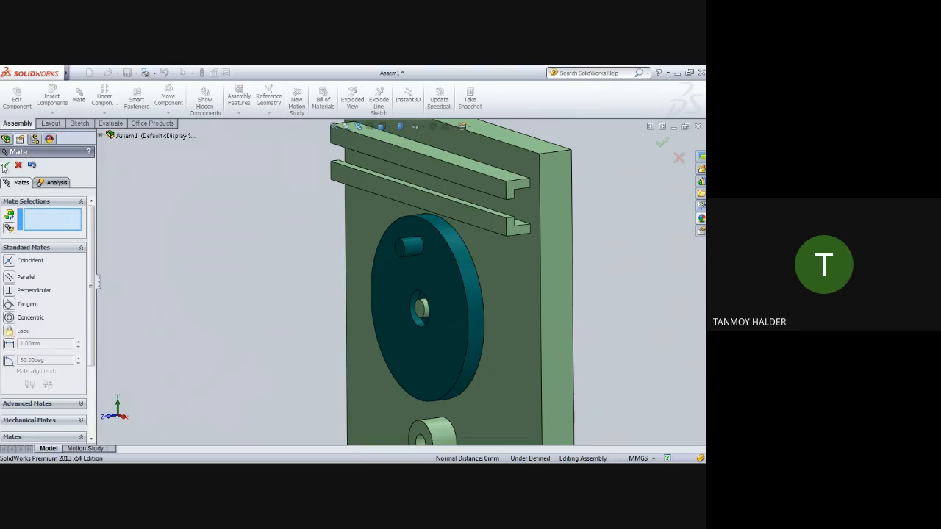
Examine the mated crank's fit on the frame from several angles and finish the Mate command
{"action": "middle_click_drag", "start_coordinate": [668, 374], "coordinate": [478, 358]}
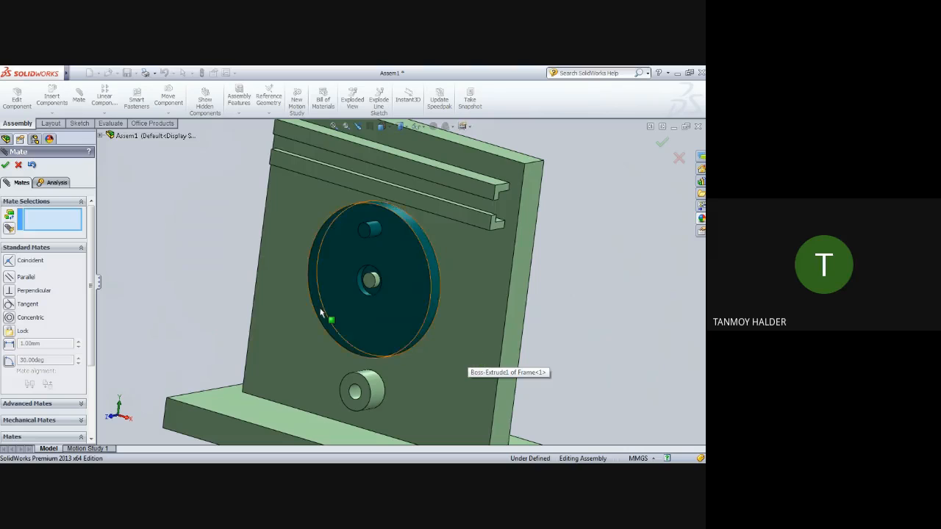
{"action": "scroll", "coordinate": [322, 312], "scroll_direction": "down", "scroll_amount": 3}
{"action": "scroll", "coordinate": [322, 309], "scroll_direction": "down", "scroll_amount": 1}
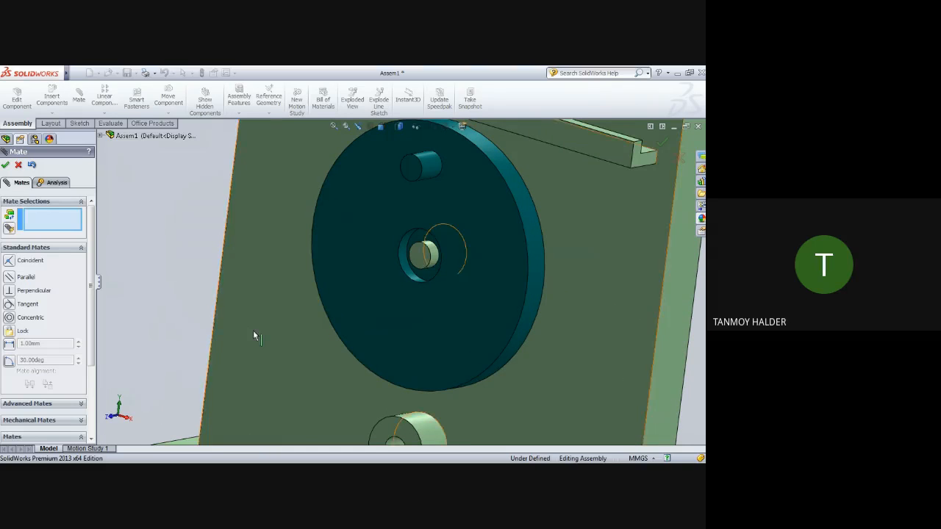
{"action": "scroll", "coordinate": [254, 328], "scroll_direction": "up", "scroll_amount": 2}
{"action": "middle_click_drag", "start_coordinate": [263, 322], "coordinate": [243, 273]}
{"action": "scroll", "coordinate": [242, 269], "scroll_direction": "down", "scroll_amount": 1}
{"action": "scroll", "coordinate": [244, 272], "scroll_direction": "up", "scroll_amount": 2}
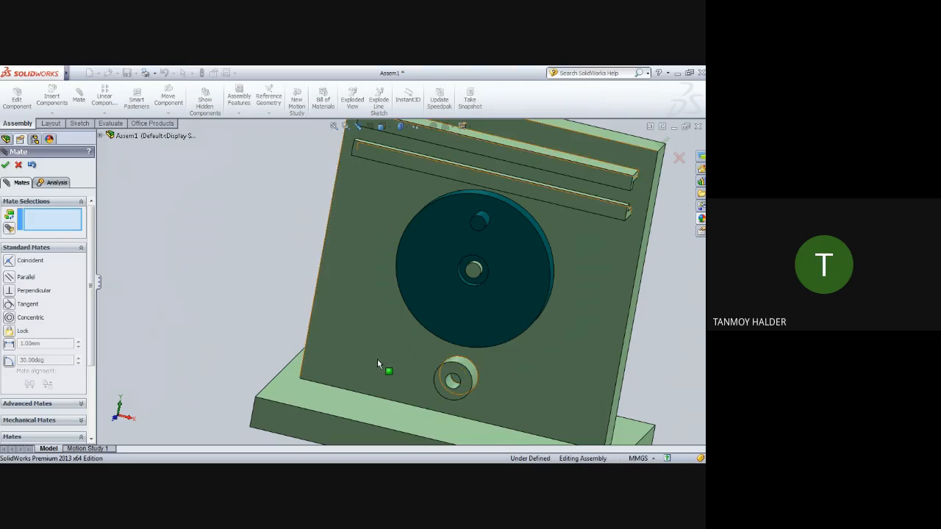
{"action": "scroll", "coordinate": [379, 356], "scroll_direction": "up", "scroll_amount": 3}
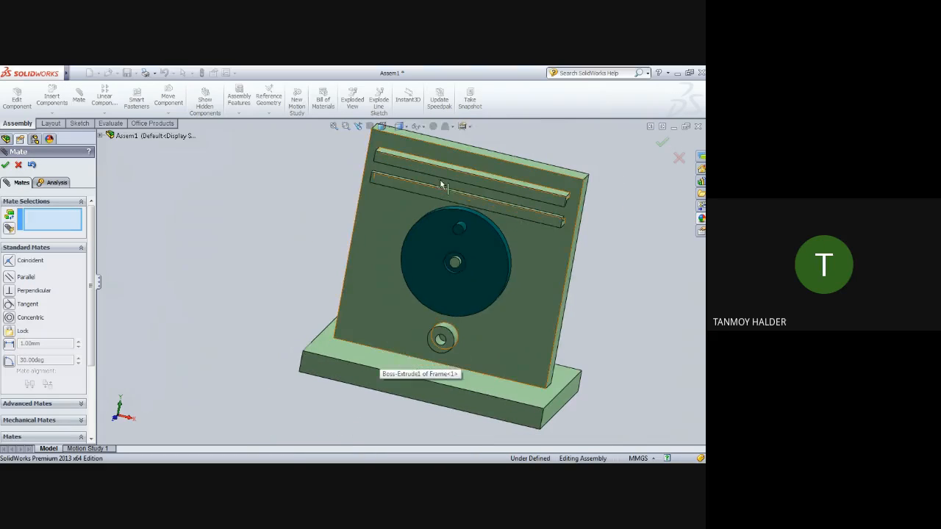
{"action": "middle_click_drag", "start_coordinate": [263, 236], "coordinate": [251, 260]}
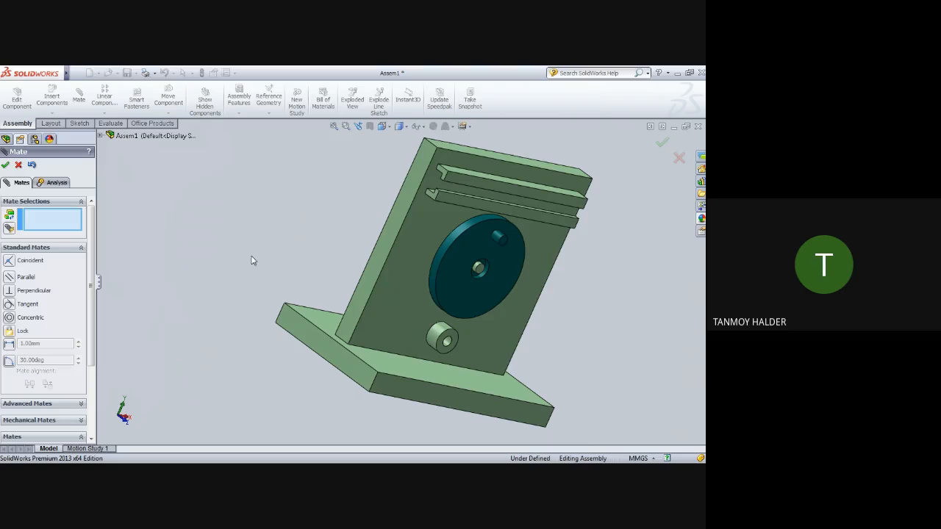
{"action": "left_click", "coordinate": [5, 165]}
Insert the slider part into the assembly and place it beside the upper part of the frame
{"action": "left_click", "coordinate": [51, 98]}
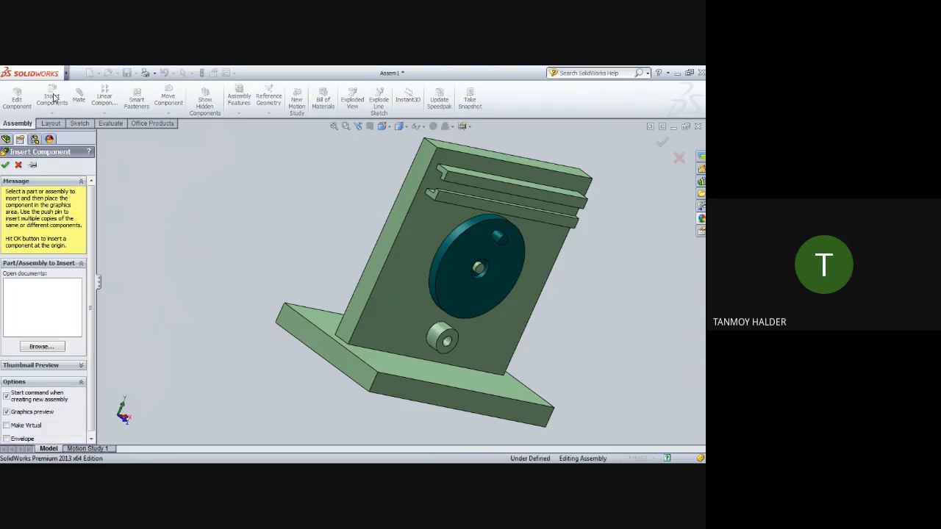
{"action": "left_click", "coordinate": [43, 347]}
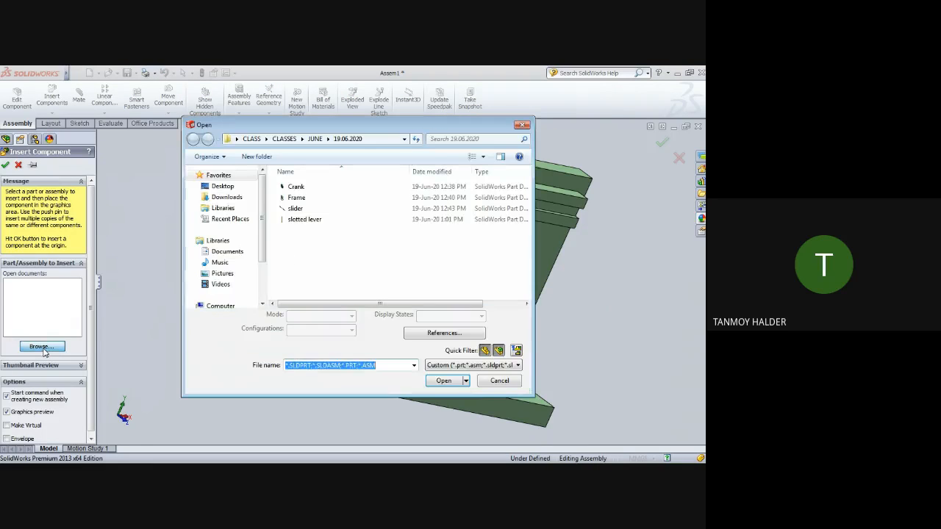
{"action": "left_click", "coordinate": [295, 209]}
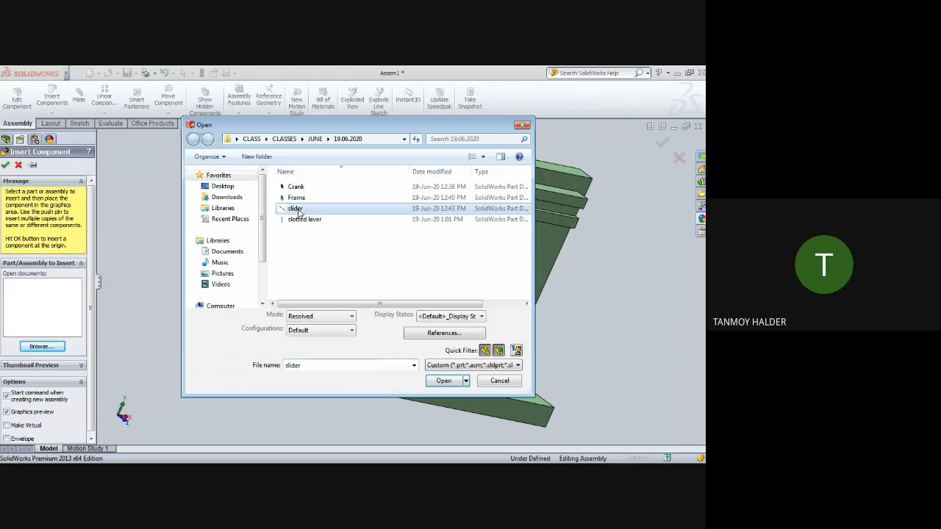
{"action": "left_click", "coordinate": [443, 380]}
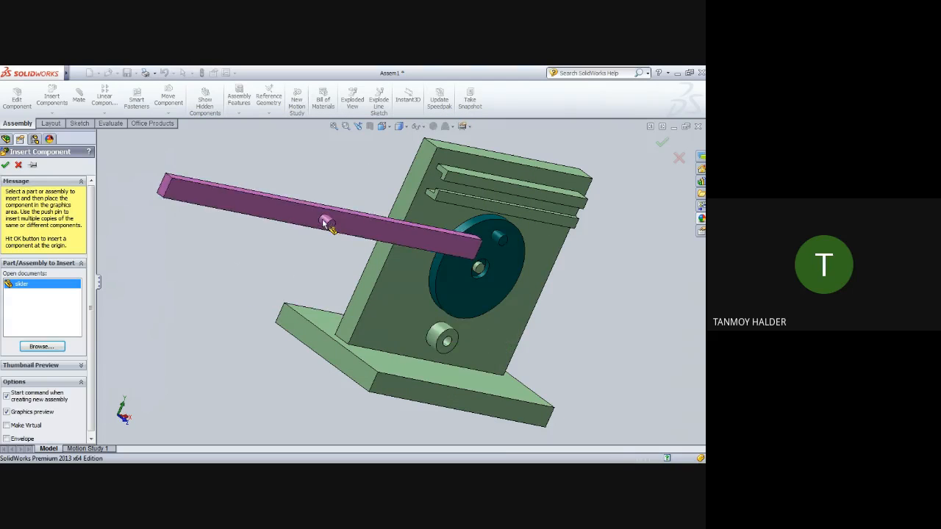
{"action": "left_click", "coordinate": [302, 225]}
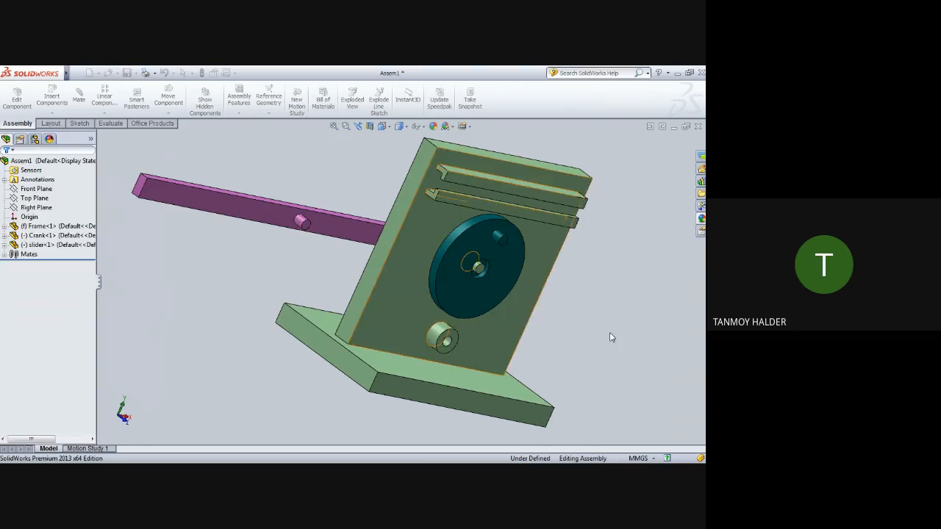
Add a coincident mate between the underside of the frame's upper guide rail and the slider's upper long face
{"action": "middle_click_drag", "start_coordinate": [609, 333], "coordinate": [646, 303]}
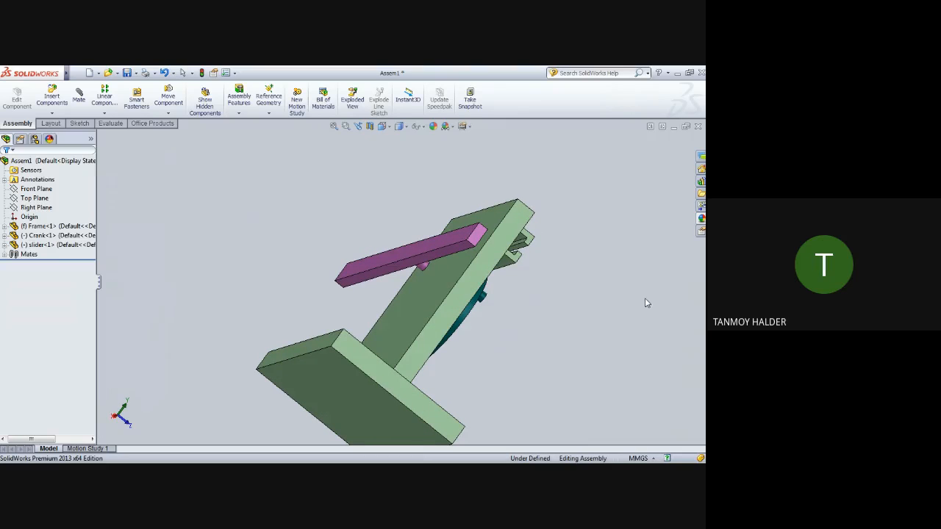
{"action": "left_click", "coordinate": [520, 241]}
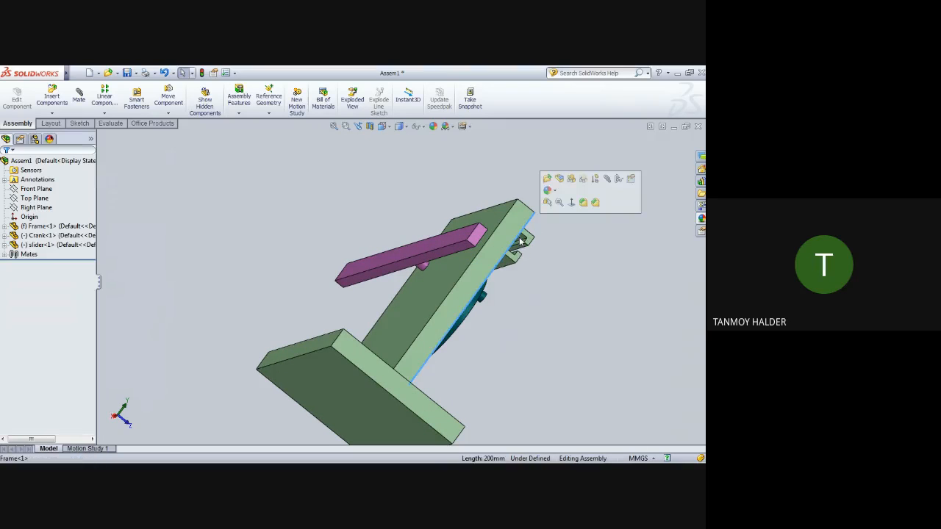
{"action": "scroll", "coordinate": [518, 250], "scroll_direction": "down", "scroll_amount": 5}
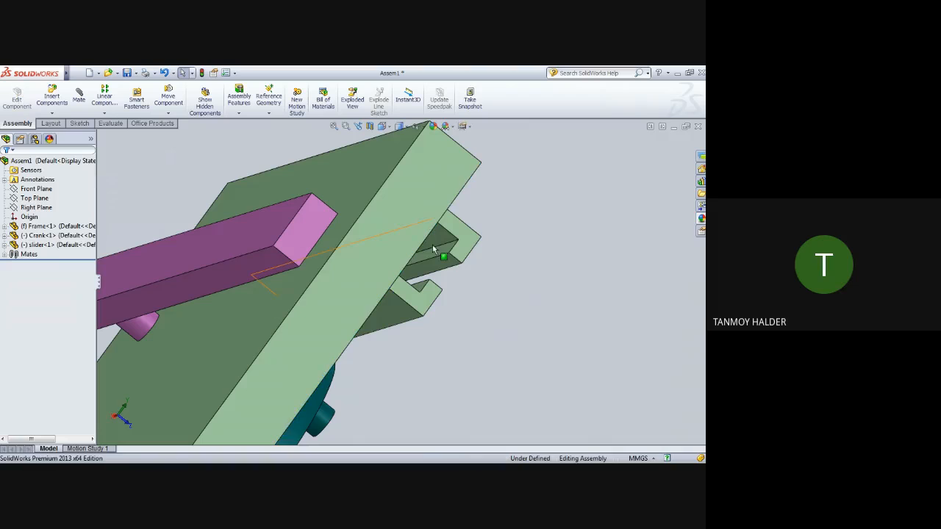
{"action": "left_click", "coordinate": [436, 243]}
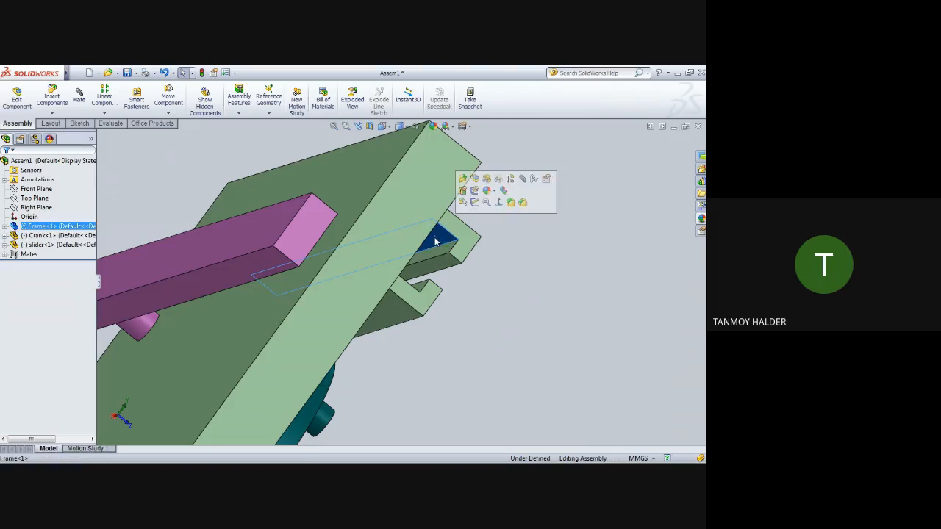
{"action": "left_click", "coordinate": [80, 98]}
{"action": "mouse_move", "coordinate": [518, 272]}
{"action": "middle_mouse_down"}
{"action": "mouse_move", "coordinate": [498, 300]}
{"action": "mouse_move", "coordinate": [518, 282]}
{"action": "middle_mouse_up"}
{"action": "scroll", "coordinate": [519, 282], "scroll_direction": "up", "scroll_amount": 3}
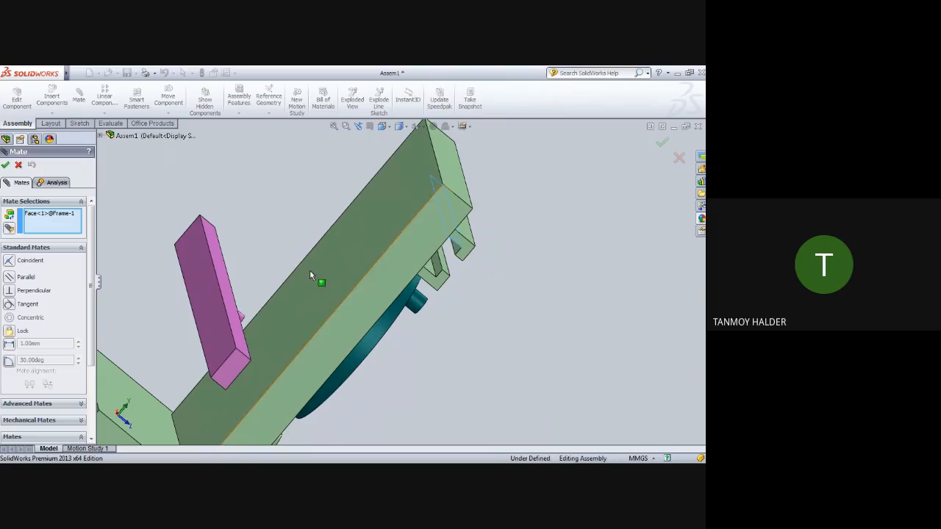
{"action": "left_click", "coordinate": [227, 289]}
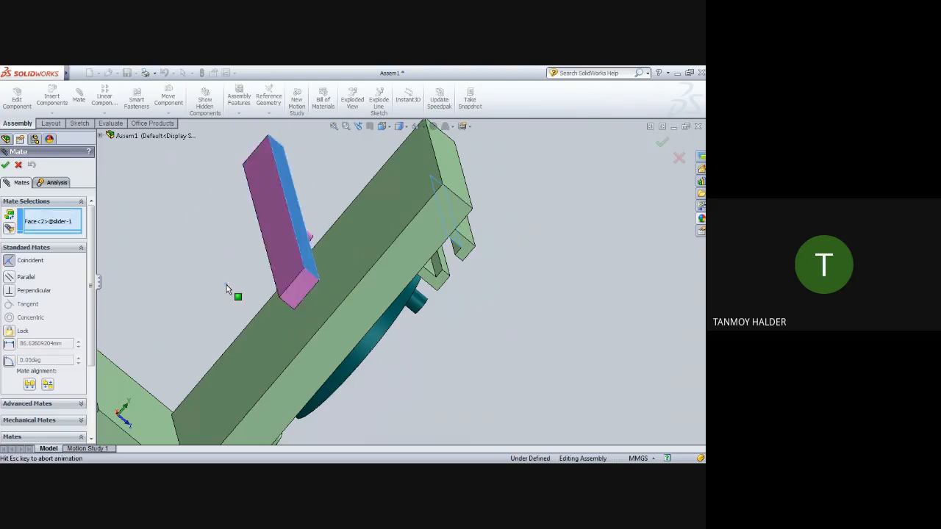
{"action": "middle_click_drag", "start_coordinate": [414, 320], "coordinate": [525, 252]}
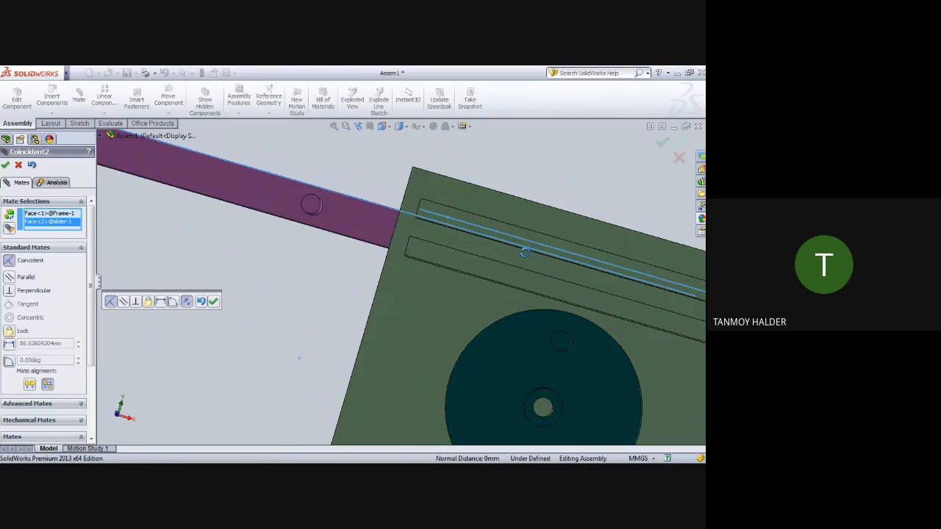
{"action": "left_click", "coordinate": [5, 166]}
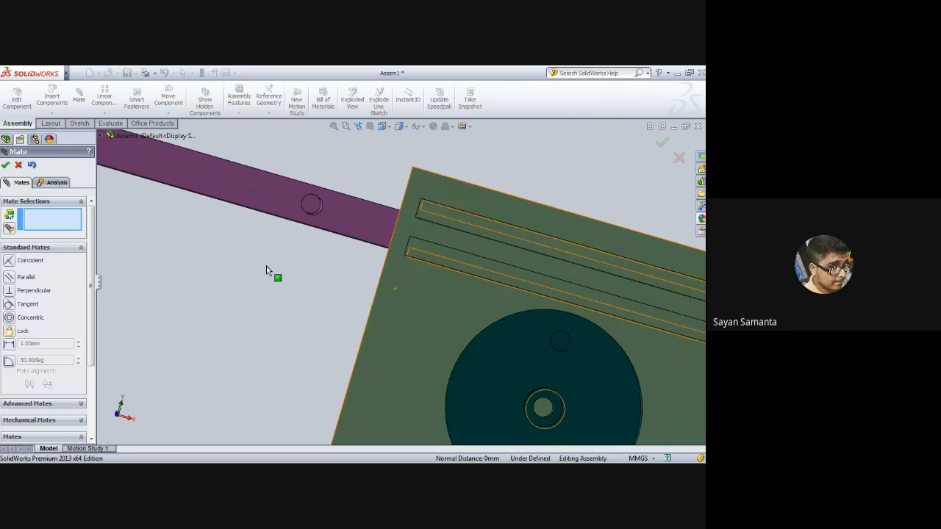
Add a coincident mate between the frame plate's front face and the slider's back face, and finish the Mate command
{"action": "scroll", "coordinate": [261, 287], "scroll_direction": "up", "scroll_amount": 3}
{"action": "scroll", "coordinate": [253, 283], "scroll_direction": "up", "scroll_amount": 2}
{"action": "middle_click_drag", "start_coordinate": [247, 278], "coordinate": [312, 333]}
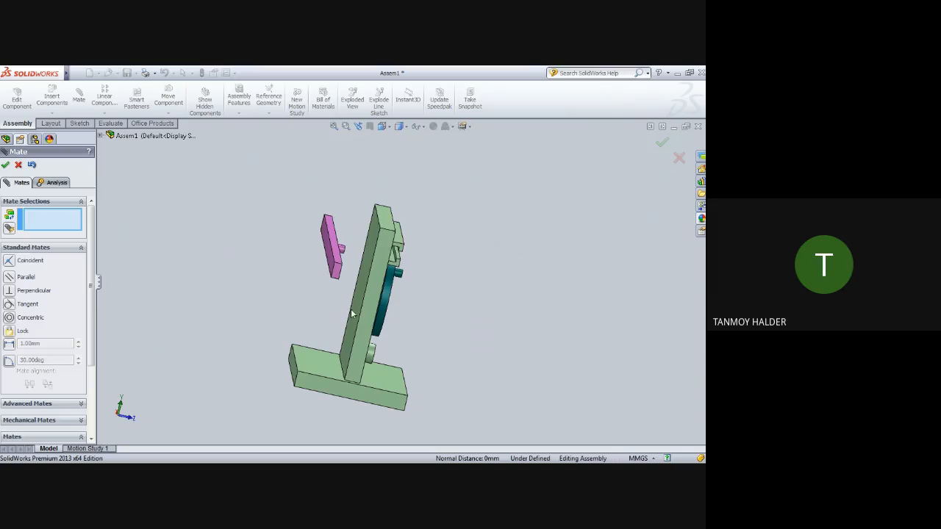
{"action": "middle_click_drag", "start_coordinate": [499, 294], "coordinate": [392, 253]}
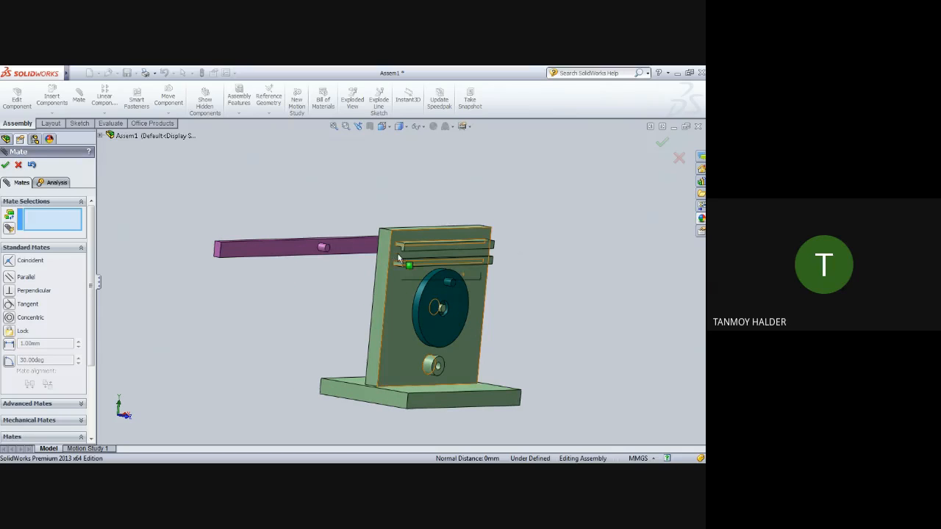
{"action": "scroll", "coordinate": [388, 266], "scroll_direction": "down", "scroll_amount": 5}
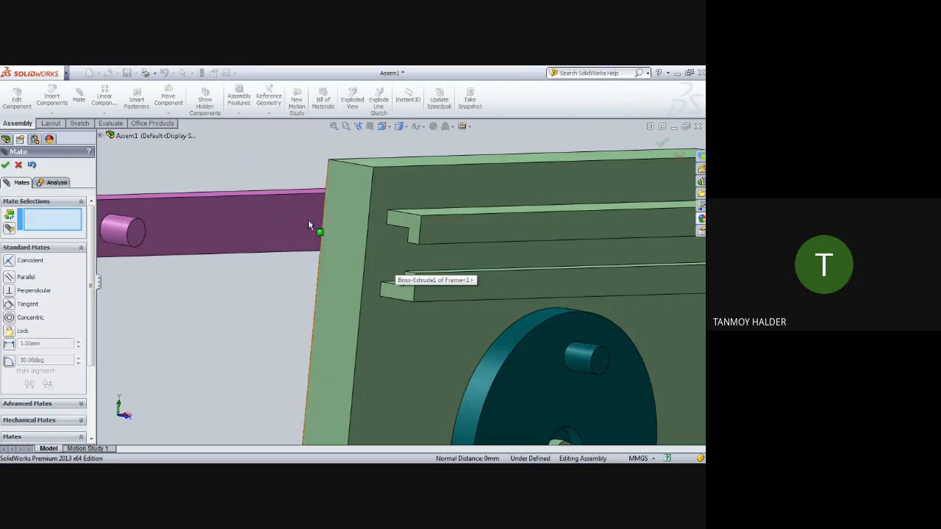
{"action": "left_click", "coordinate": [382, 247]}
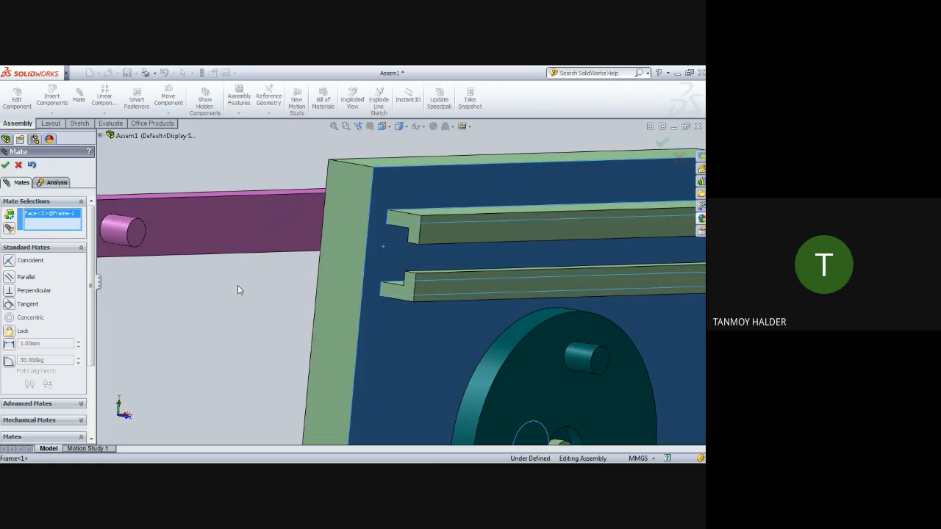
{"action": "middle_click_drag", "start_coordinate": [238, 289], "coordinate": [353, 297]}
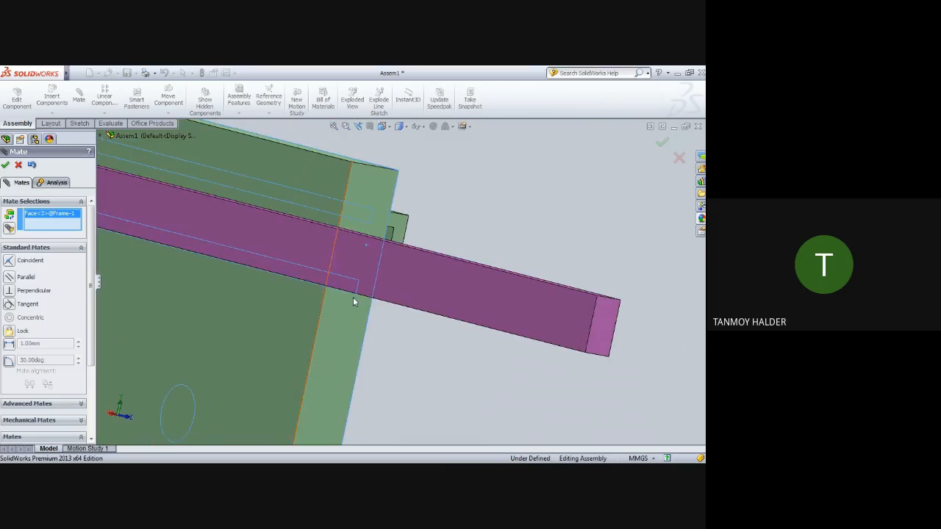
{"action": "left_click", "coordinate": [456, 287]}
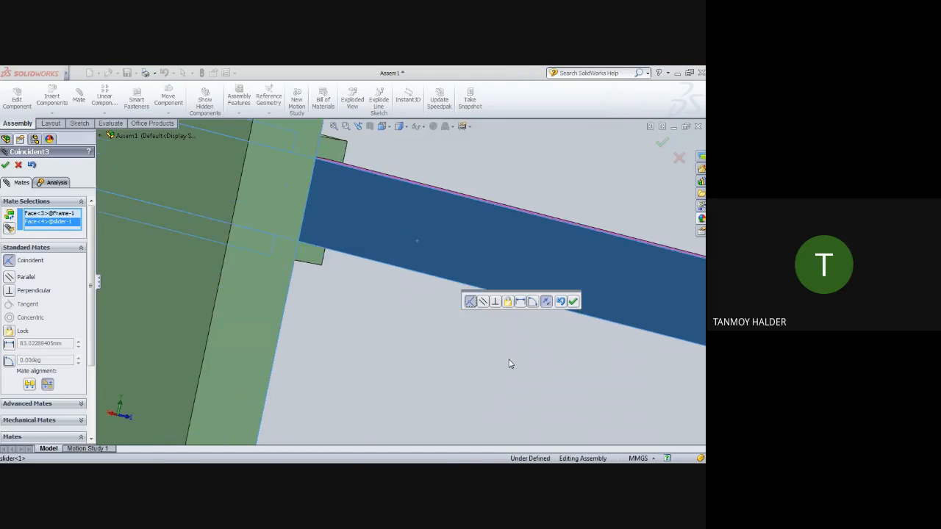
{"action": "middle_click_drag", "start_coordinate": [510, 364], "coordinate": [409, 376]}
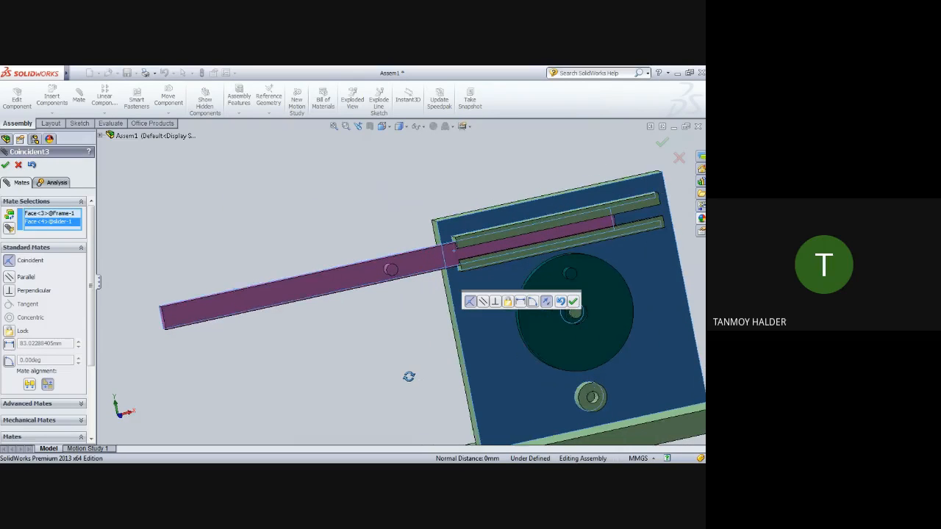
{"action": "left_click", "coordinate": [572, 302]}
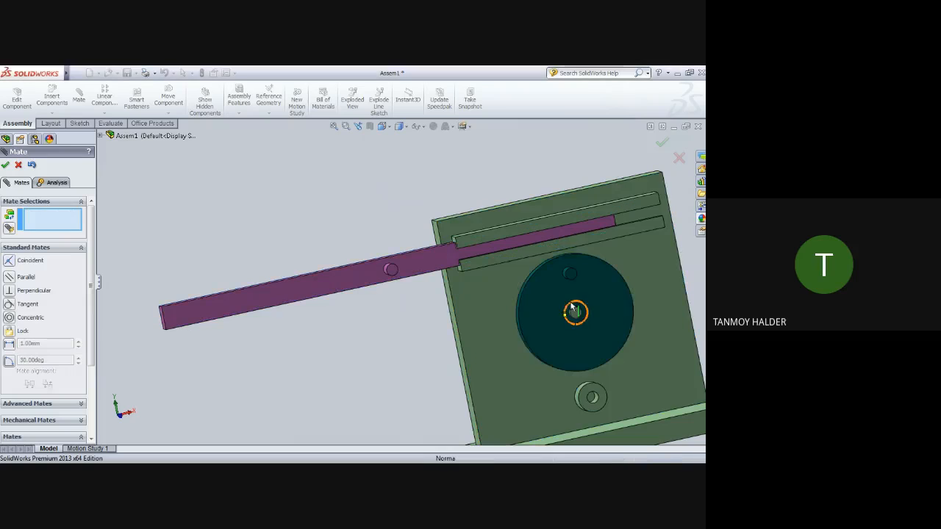
{"action": "left_click", "coordinate": [6, 165]}
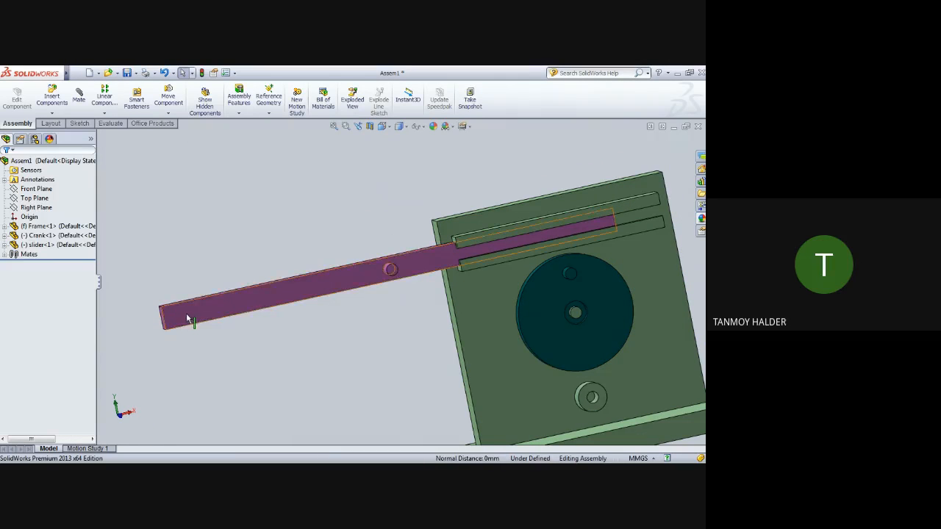
Move the slider along the frame's guide rails until it extends past both sides of the frame
{"action": "left_click_drag", "start_coordinate": [289, 308], "coordinate": [428, 303]}
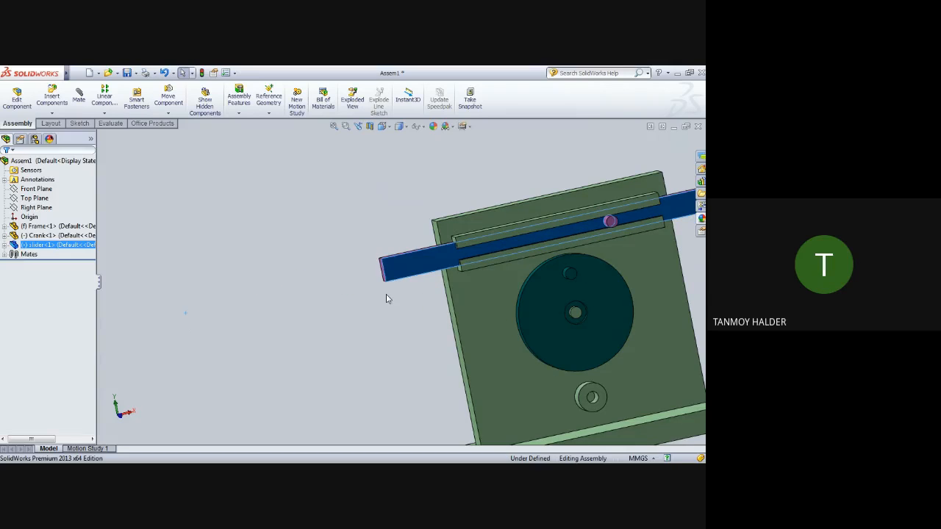
{"action": "scroll", "coordinate": [387, 297], "scroll_direction": "up", "scroll_amount": 2}
{"action": "left_click", "coordinate": [343, 296]}
{"action": "scroll", "coordinate": [341, 306], "scroll_direction": "up", "scroll_amount": 2}
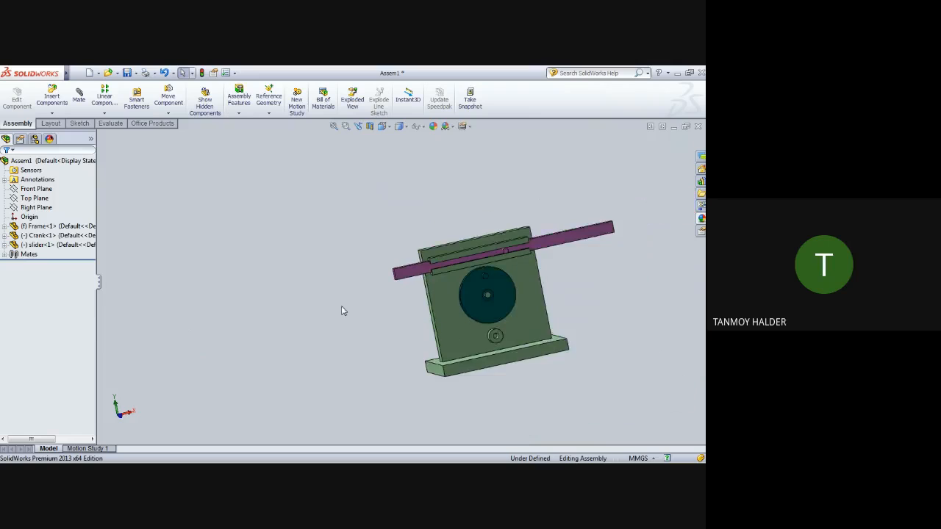
{"action": "scroll", "coordinate": [597, 291], "scroll_direction": "down", "scroll_amount": 2}
Rotate the crank back and forth about its centre, leaving its pin to the upper right of the centre
{"action": "left_click_drag", "start_coordinate": [302, 269], "coordinate": [286, 287]}
{"action": "key", "text": "Escape"}
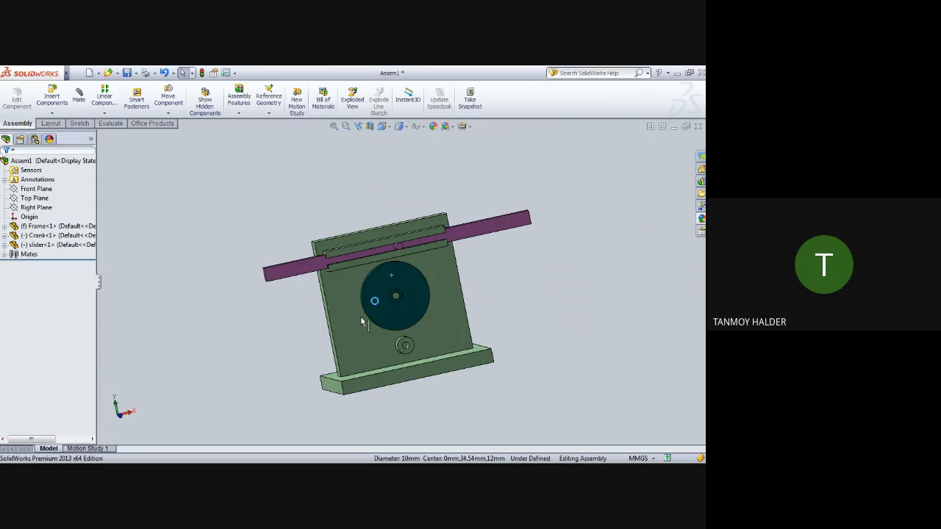
{"action": "left_click_drag", "start_coordinate": [362, 321], "coordinate": [433, 287]}
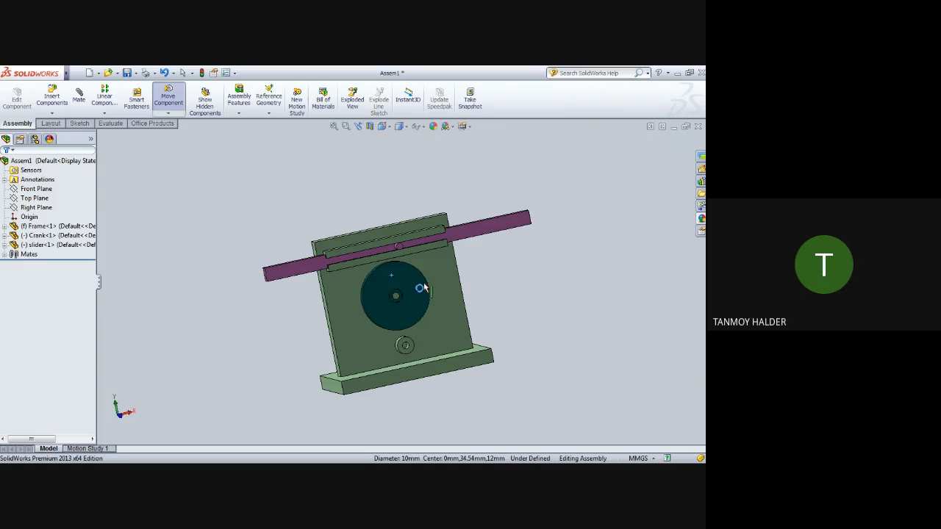
{"action": "left_click_drag", "start_coordinate": [413, 271], "coordinate": [423, 271]}
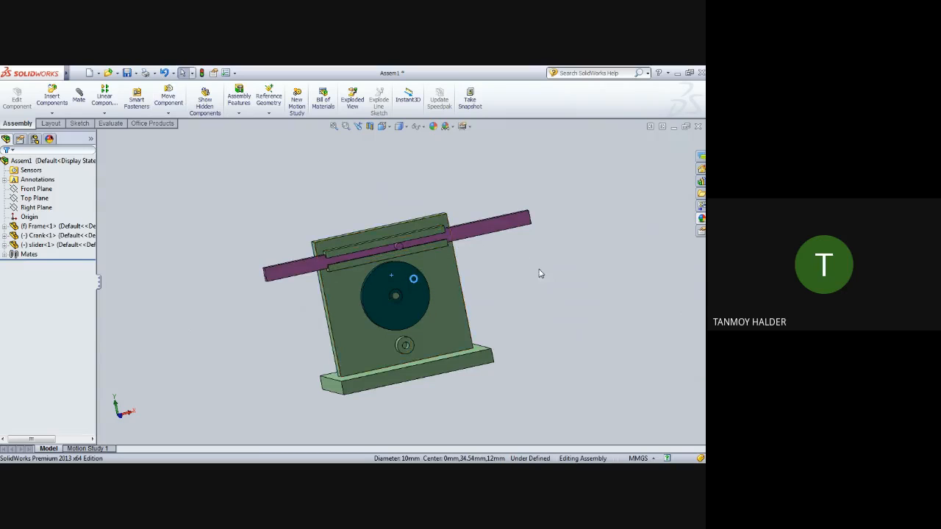
{"action": "scroll", "coordinate": [460, 271], "scroll_direction": "down", "scroll_amount": 2}
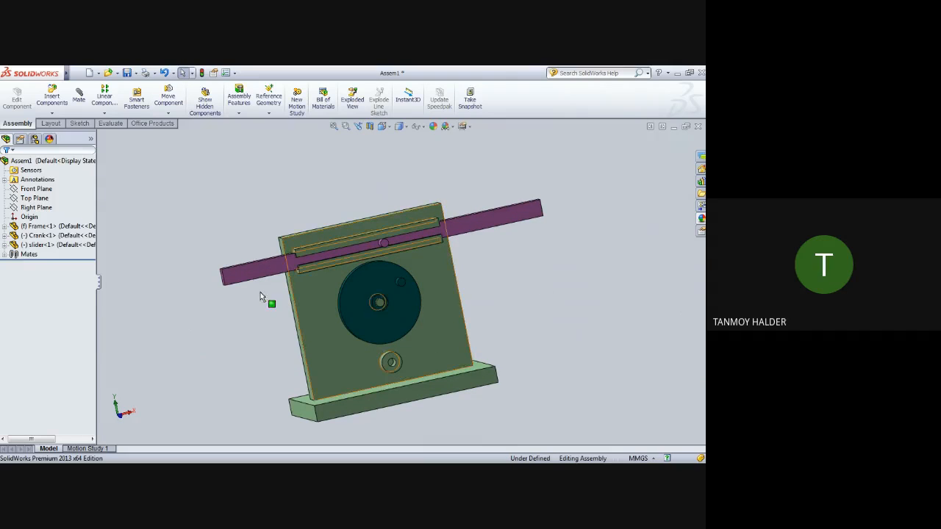
Insert the slotted lever part into the assembly and place it beside the frame, over the slider's outer end
{"action": "left_click", "coordinate": [52, 98]}
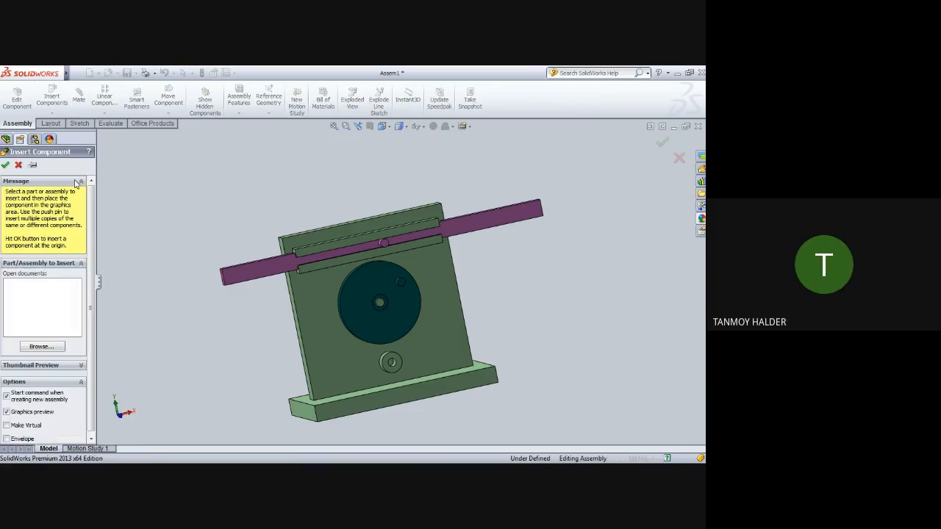
{"action": "left_click", "coordinate": [42, 347]}
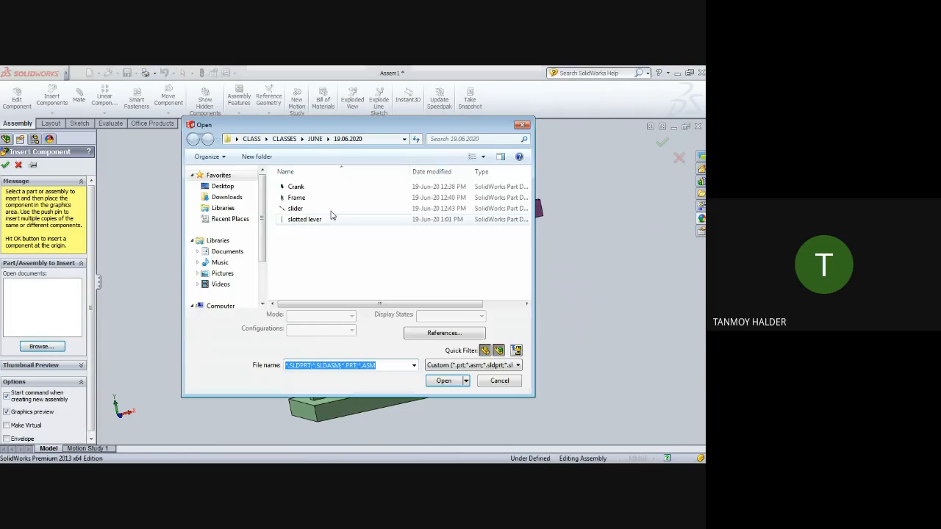
{"action": "left_click", "coordinate": [304, 220]}
{"action": "left_click", "coordinate": [444, 380]}
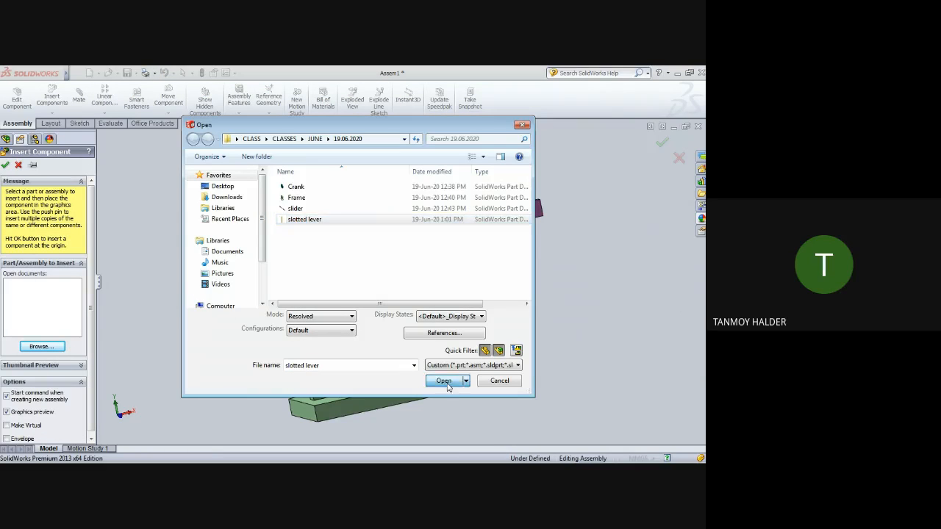
{"action": "left_click", "coordinate": [545, 273]}
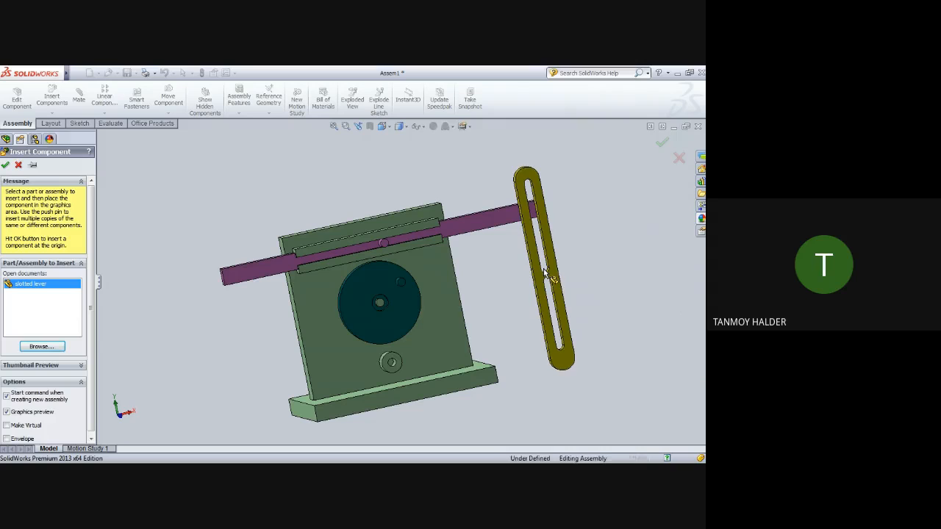
Add a concentric mate between the slotted lever's pin and the hole in the frame's lower boss
{"action": "middle_click_drag", "start_coordinate": [529, 329], "coordinate": [490, 355]}
{"action": "scroll", "coordinate": [479, 353], "scroll_direction": "down", "scroll_amount": 4}
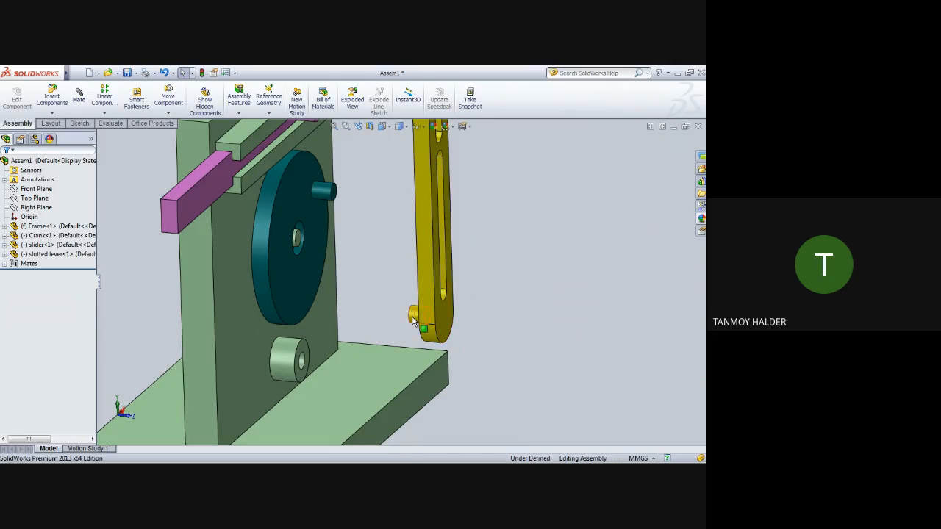
{"action": "left_click", "coordinate": [413, 316]}
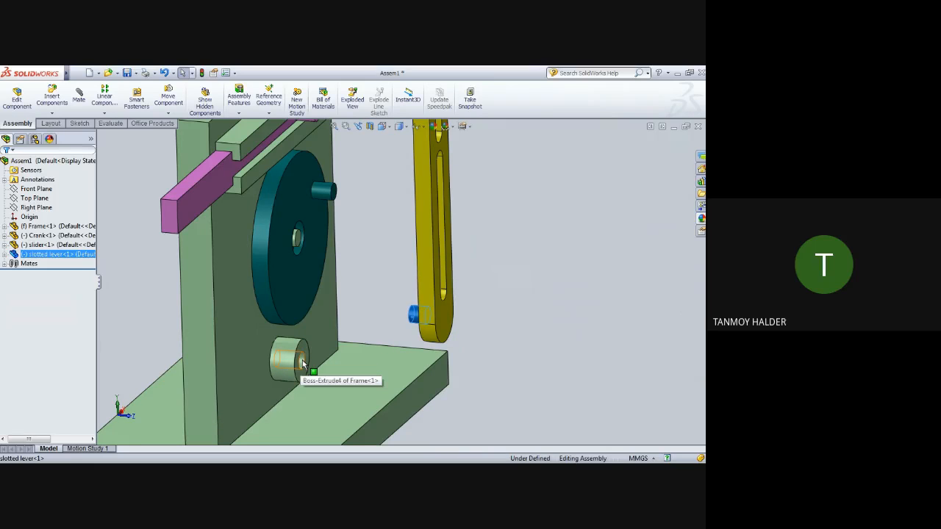
{"action": "left_click", "coordinate": [79, 96]}
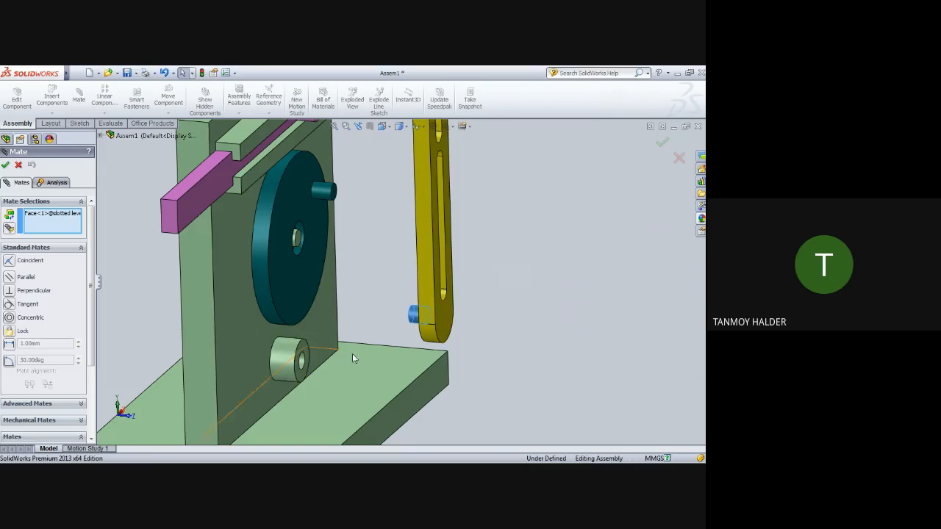
{"action": "left_click", "coordinate": [302, 363]}
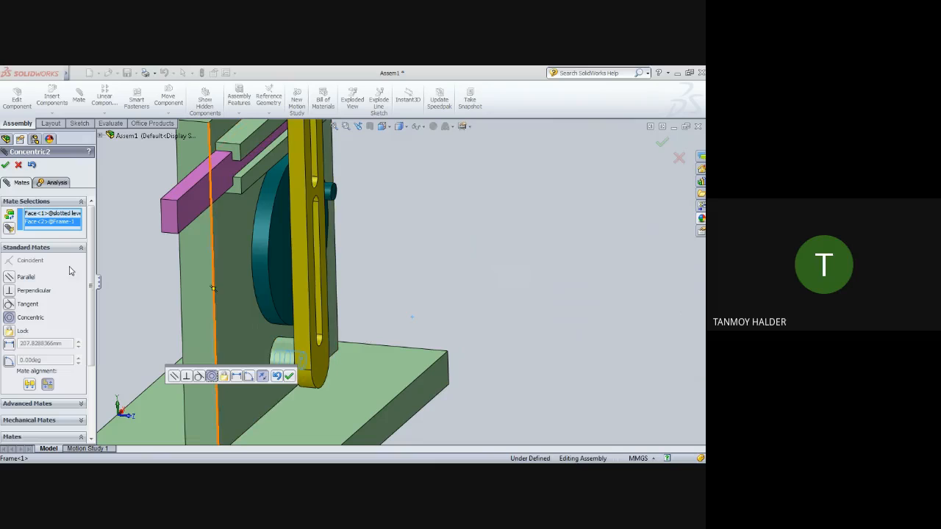
{"action": "left_click", "coordinate": [5, 165]}
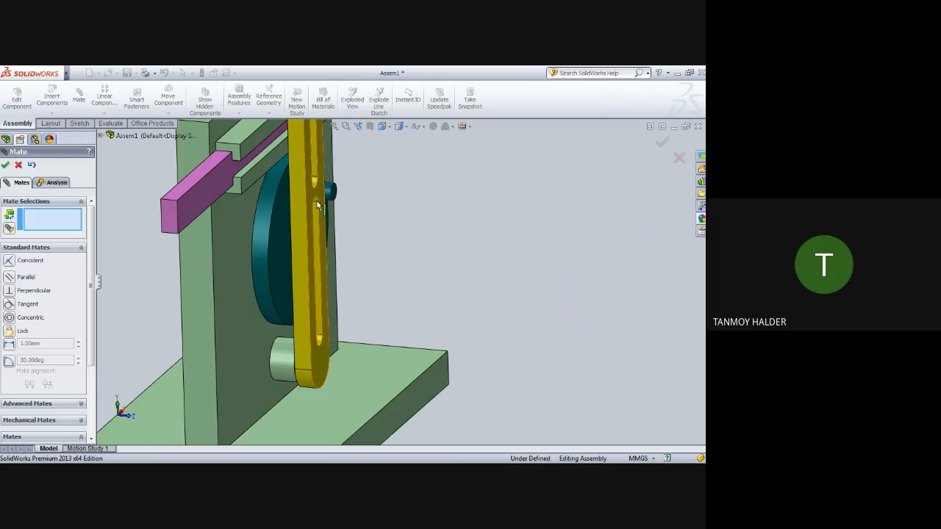
Pull the slotted lever away from the frame and add a coincident mate between its pin-side face and the lower boss's end face
{"action": "left_click_drag", "start_coordinate": [317, 200], "coordinate": [376, 217]}
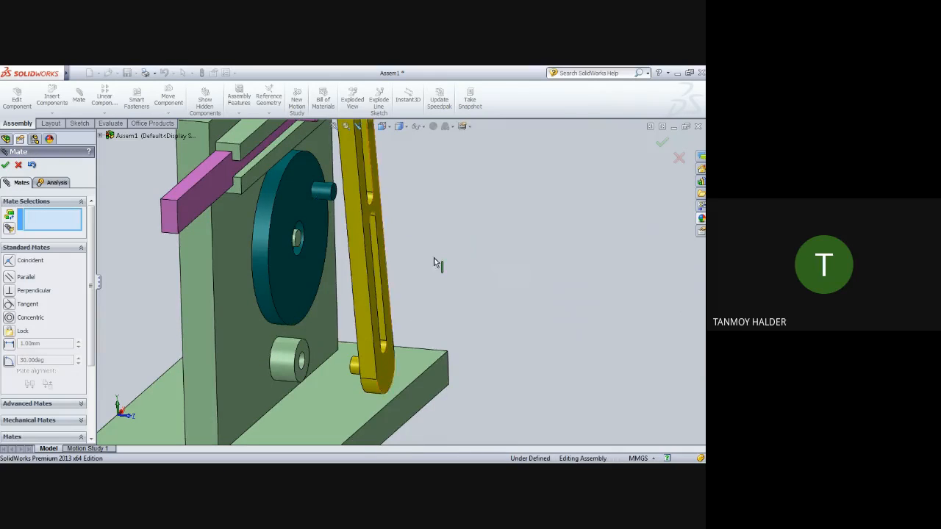
{"action": "scroll", "coordinate": [439, 278], "scroll_direction": "down", "scroll_amount": 2}
{"action": "scroll", "coordinate": [439, 282], "scroll_direction": "up", "scroll_amount": 3}
{"action": "middle_click_drag", "start_coordinate": [441, 273], "coordinate": [474, 242]}
{"action": "scroll", "coordinate": [352, 329], "scroll_direction": "down", "scroll_amount": 6}
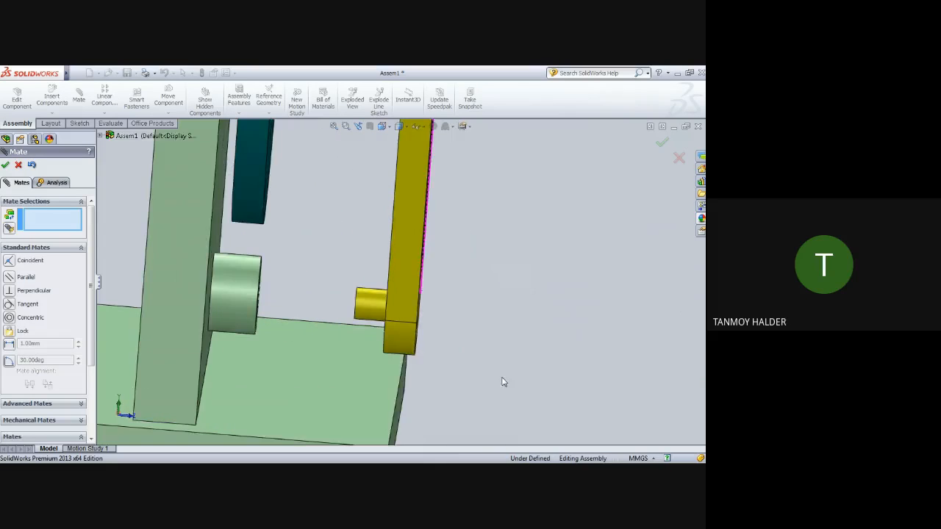
{"action": "middle_click_drag", "start_coordinate": [420, 341], "coordinate": [517, 358]}
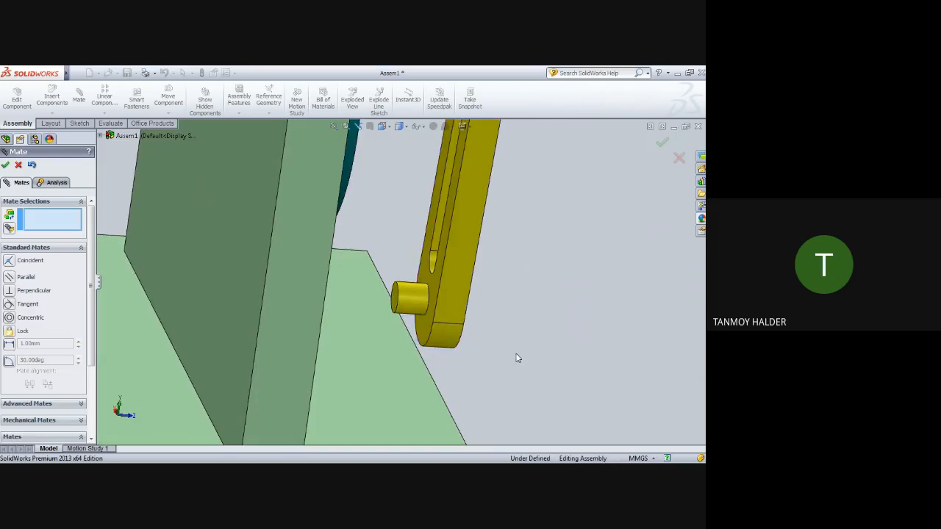
{"action": "left_click", "coordinate": [425, 328]}
{"action": "middle_click_drag", "start_coordinate": [501, 338], "coordinate": [447, 359]}
{"action": "left_click", "coordinate": [341, 307]}
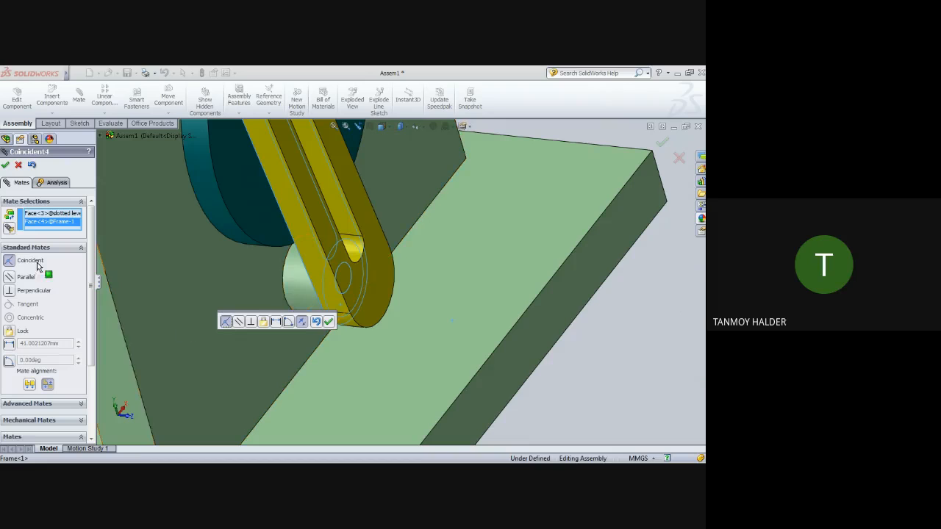
{"action": "left_click", "coordinate": [6, 165]}
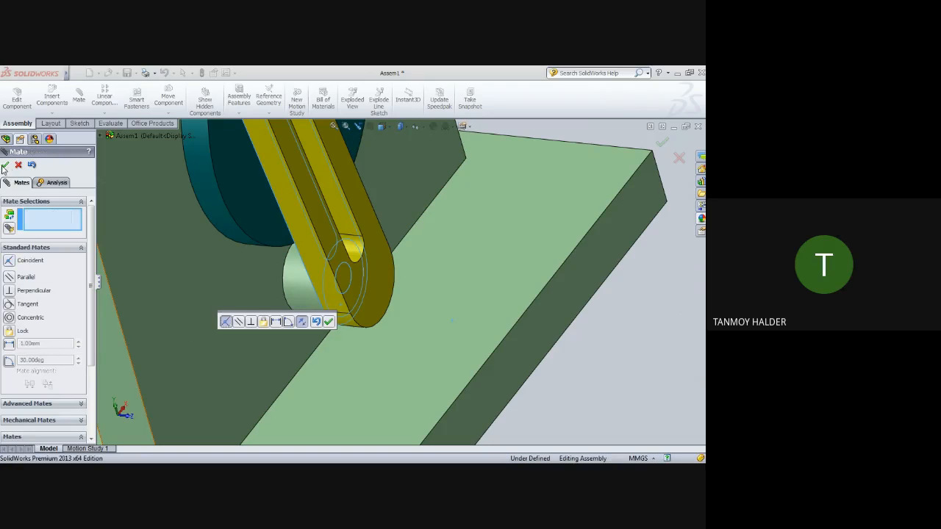
Examine how the slider pin and crank pin line up with the slotted lever's two slots
{"action": "scroll", "coordinate": [402, 294], "scroll_direction": "down", "scroll_amount": 3}
{"action": "scroll", "coordinate": [402, 298], "scroll_direction": "up", "scroll_amount": 5}
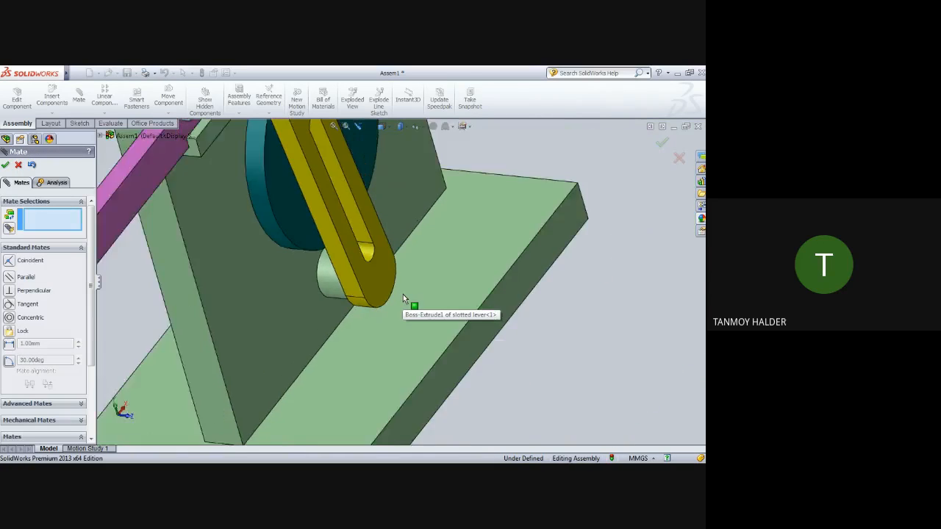
{"action": "middle_click_drag", "start_coordinate": [572, 196], "coordinate": [526, 214]}
{"action": "left_click_drag", "start_coordinate": [292, 133], "coordinate": [358, 119]}
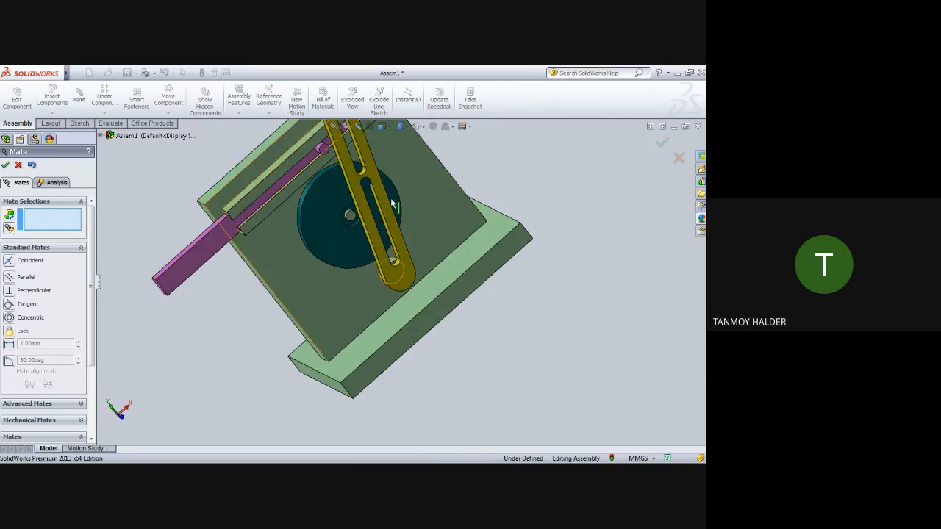
{"action": "scroll", "coordinate": [393, 194], "scroll_direction": "up", "scroll_amount": 3}
{"action": "scroll", "coordinate": [366, 277], "scroll_direction": "down", "scroll_amount": 7}
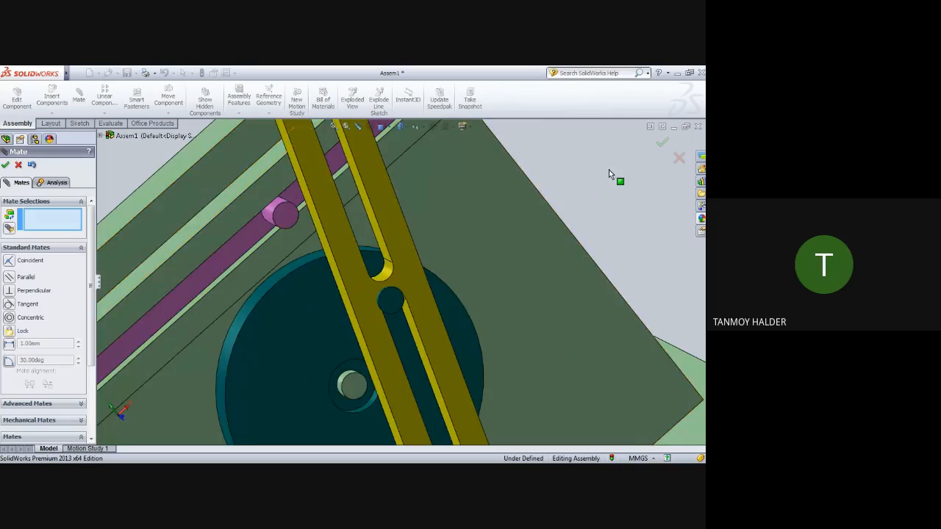
{"action": "middle_click_drag", "start_coordinate": [613, 174], "coordinate": [573, 177]}
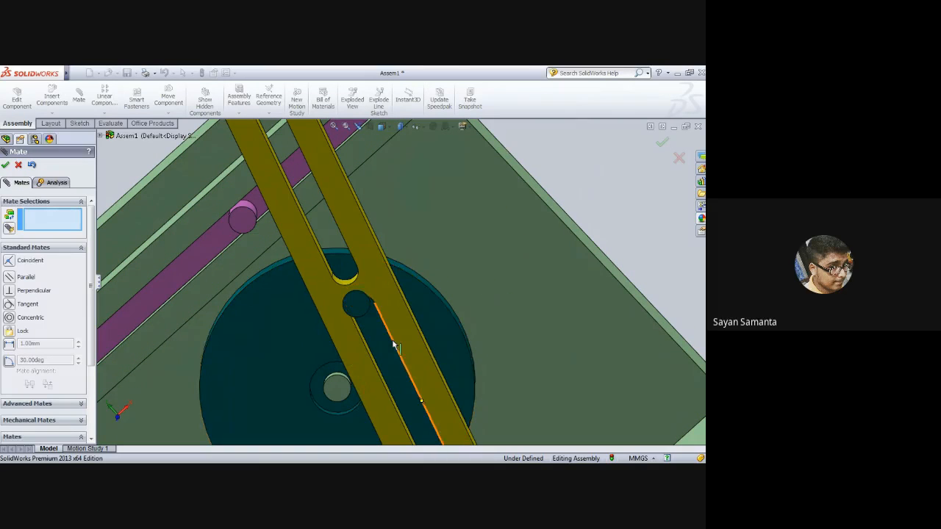
{"action": "scroll", "coordinate": [393, 344], "scroll_direction": "up", "scroll_amount": 5}
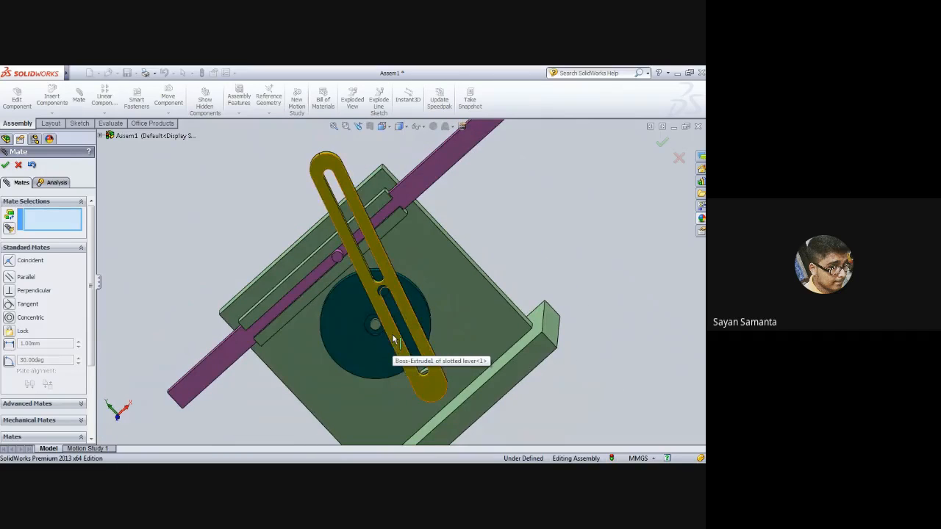
{"action": "scroll", "coordinate": [395, 341], "scroll_direction": "down", "scroll_amount": 3}
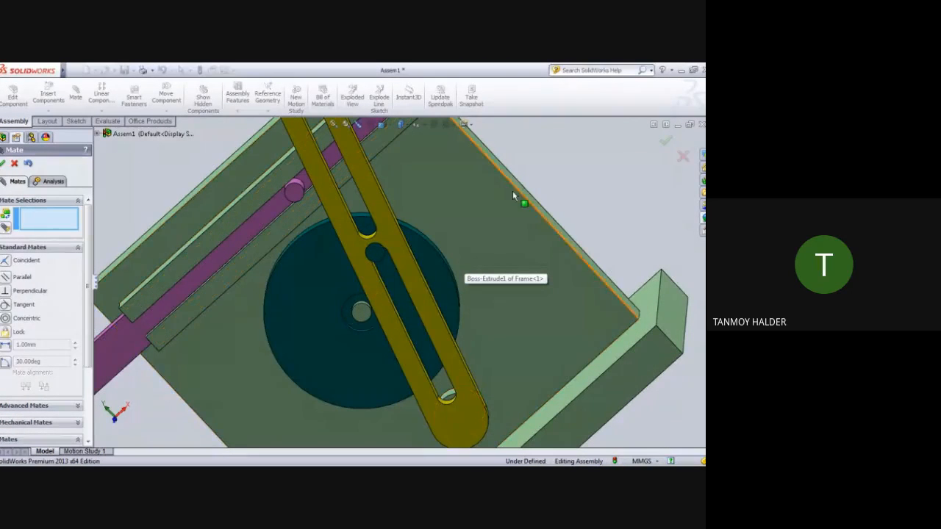
{"action": "scroll", "coordinate": [476, 248], "scroll_direction": "up", "scroll_amount": 3}
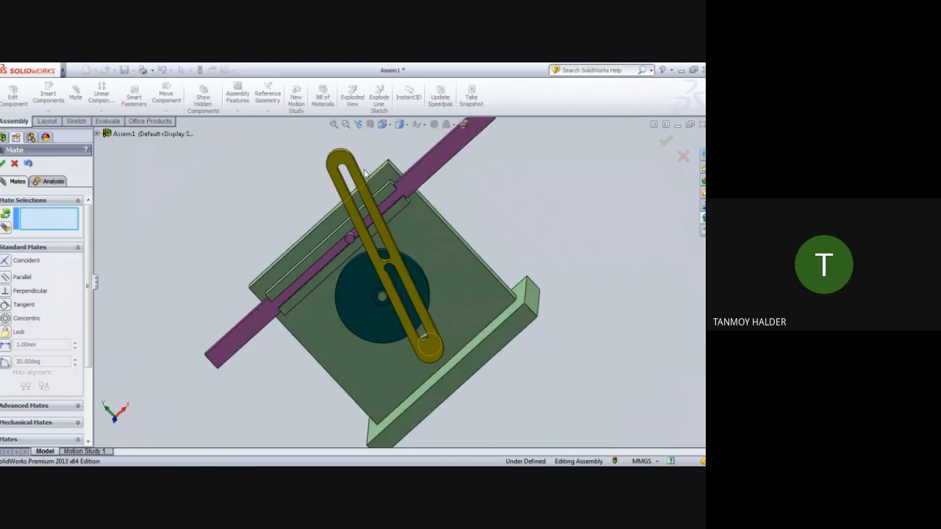
Swing the slotted lever about its lower pin, clear of the crank pin, and finish mating
{"action": "left_click_drag", "start_coordinate": [335, 154], "coordinate": [289, 204]}
{"action": "scroll", "coordinate": [384, 296], "scroll_direction": "down", "scroll_amount": 6}
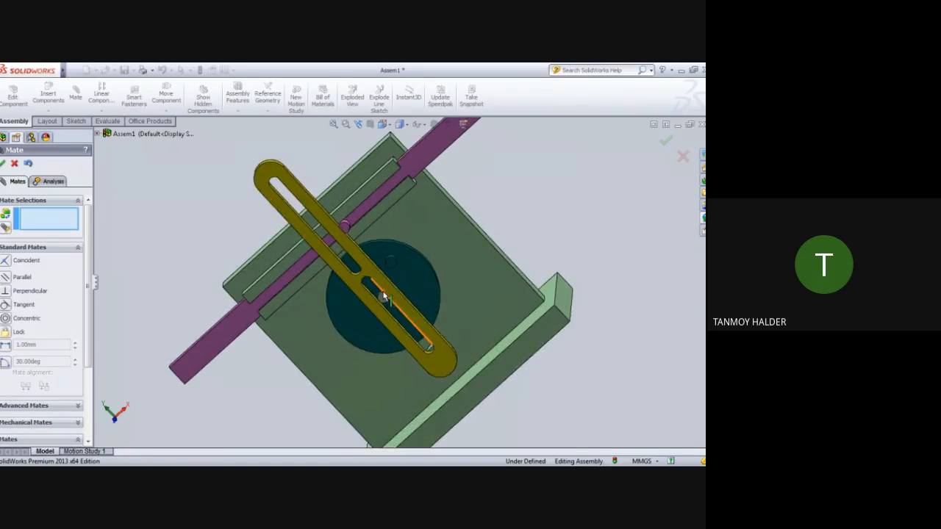
{"action": "scroll", "coordinate": [385, 296], "scroll_direction": "up", "scroll_amount": 3}
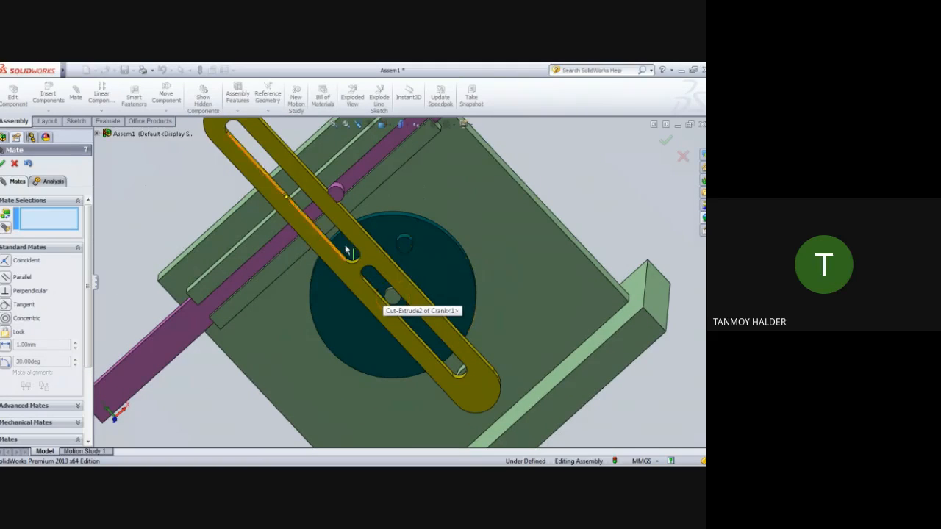
{"action": "left_click_drag", "start_coordinate": [348, 248], "coordinate": [343, 236]}
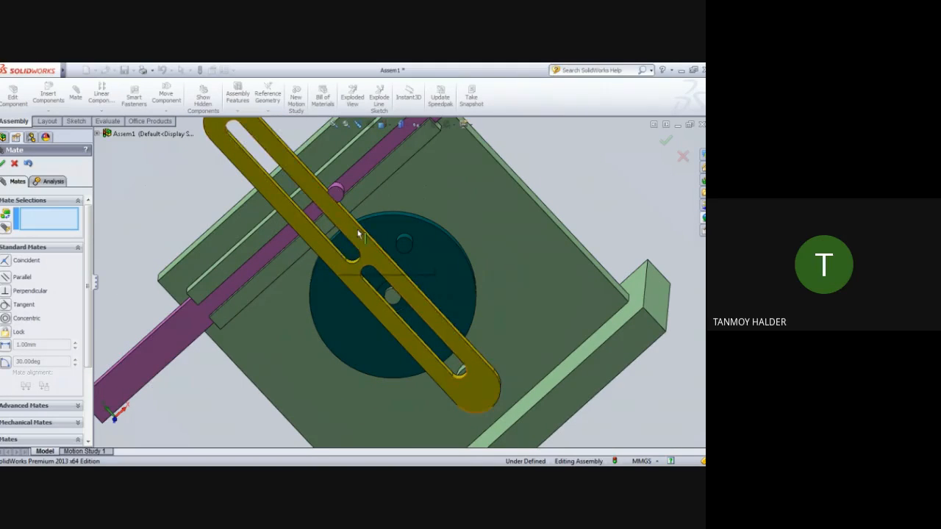
{"action": "left_click", "coordinate": [2, 164]}
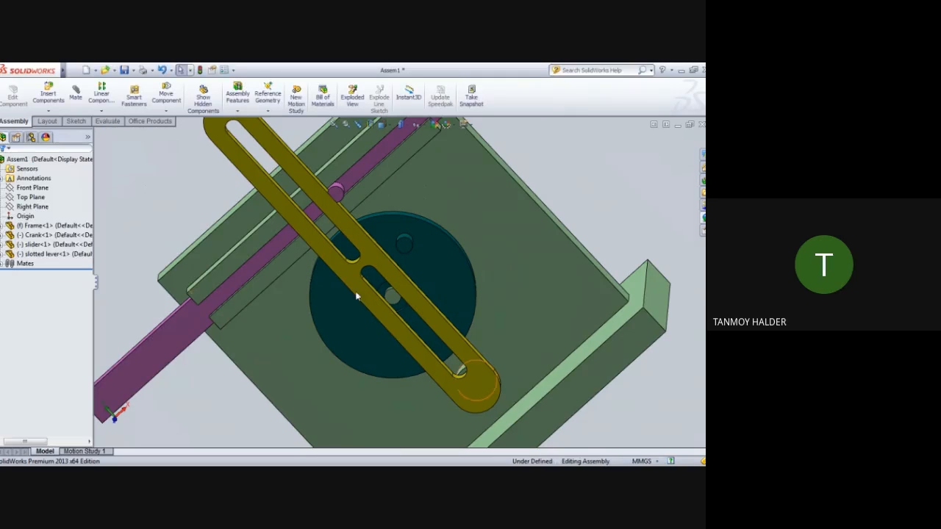
Start editing the slotted lever part within the assembly, rebuilding and saving the assembly as Assem1
{"action": "left_click", "coordinate": [41, 255]}
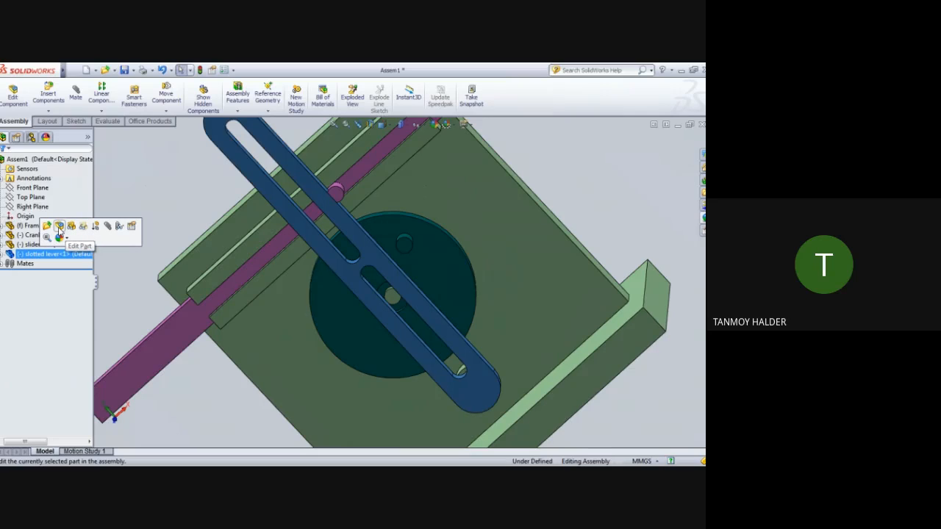
{"action": "left_click", "coordinate": [59, 226]}
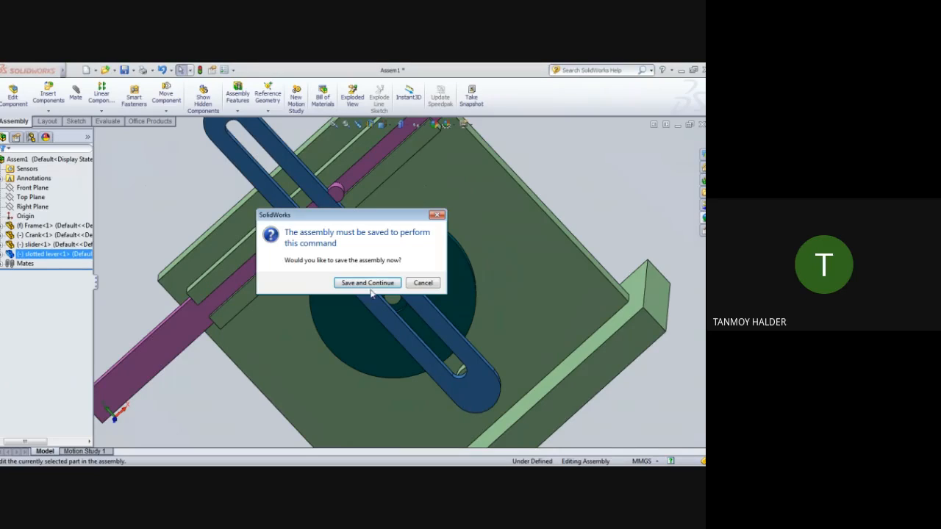
{"action": "left_click", "coordinate": [369, 286]}
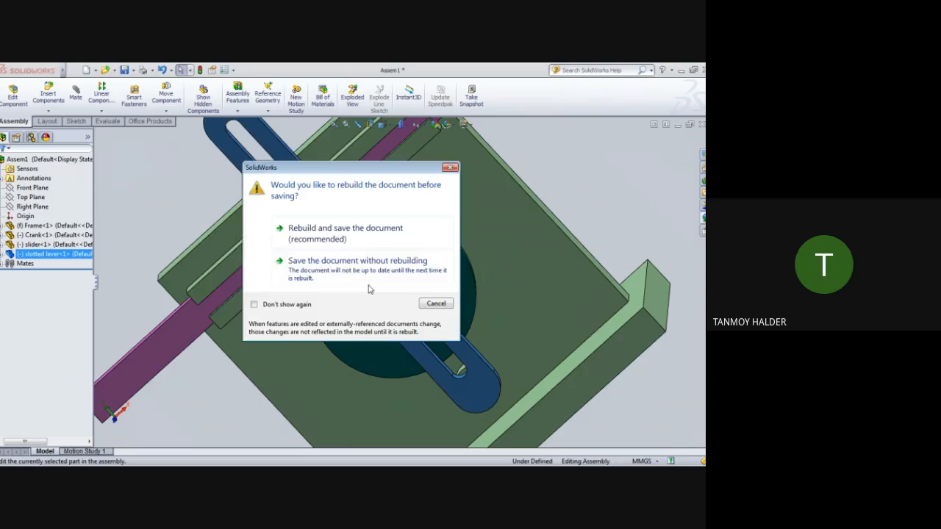
{"action": "left_click", "coordinate": [343, 239]}
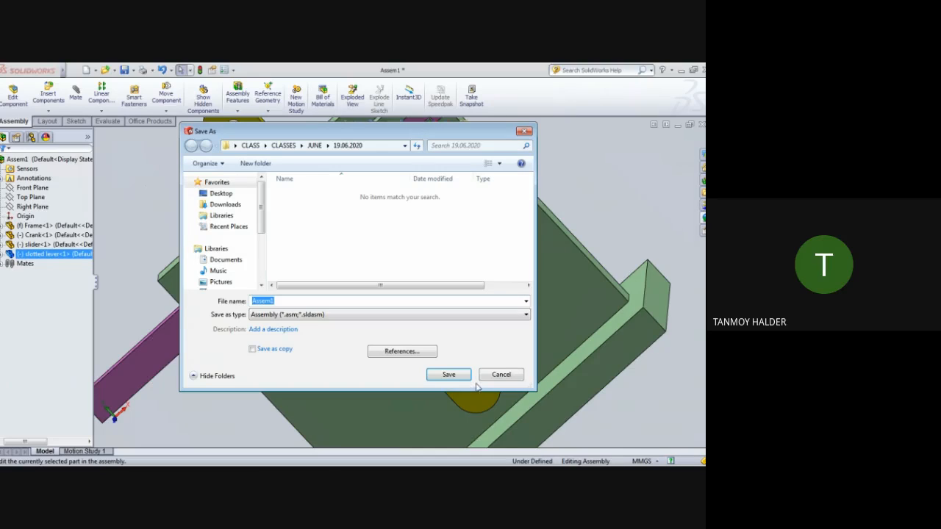
{"action": "left_click", "coordinate": [434, 372]}
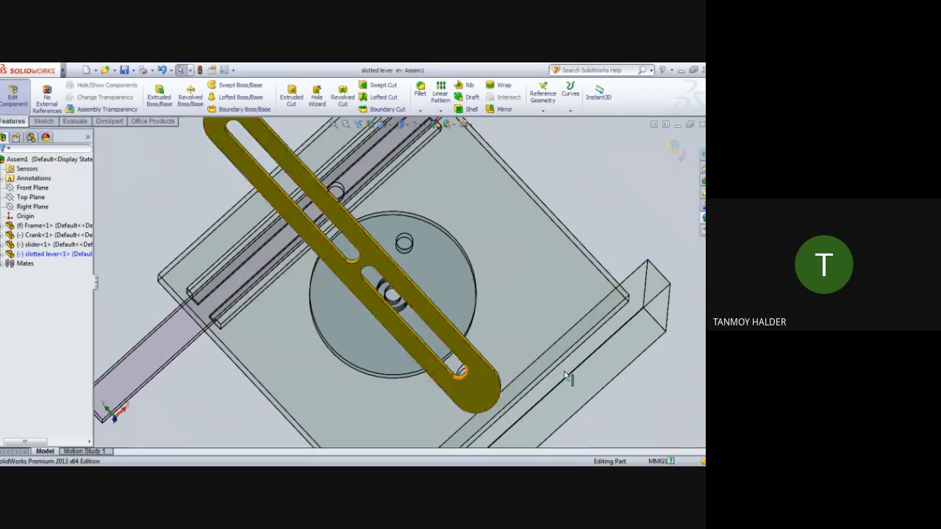
Open Sketch1 of the slotted lever's Boss-Extrude1 for editing
{"action": "scroll", "coordinate": [328, 225], "scroll_direction": "up", "scroll_amount": 1}
{"action": "scroll", "coordinate": [349, 217], "scroll_direction": "down", "scroll_amount": 3}
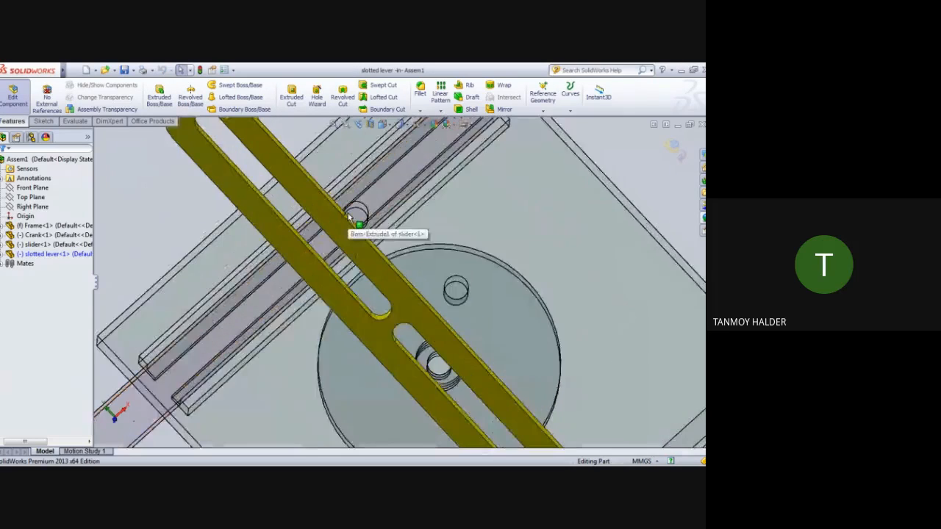
{"action": "scroll", "coordinate": [348, 218], "scroll_direction": "down", "scroll_amount": 2}
{"action": "middle_click_drag", "start_coordinate": [167, 238], "coordinate": [197, 229]}
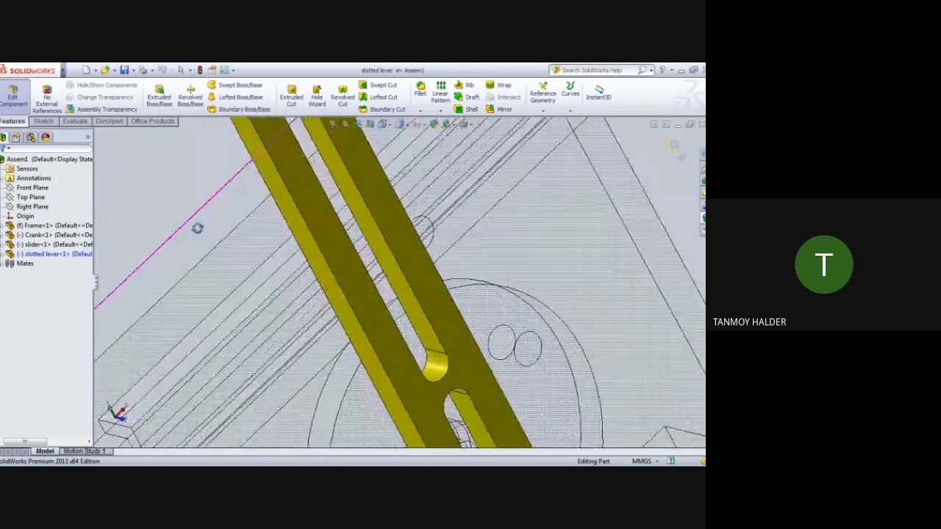
{"action": "scroll", "coordinate": [292, 289], "scroll_direction": "down", "scroll_amount": 3}
{"action": "scroll", "coordinate": [292, 288], "scroll_direction": "up", "scroll_amount": 5}
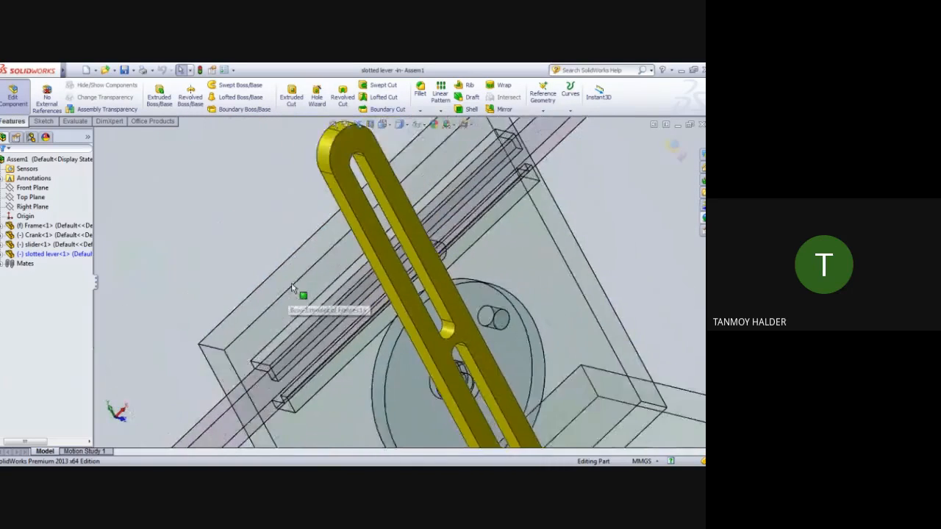
{"action": "scroll", "coordinate": [292, 288], "scroll_direction": "up", "scroll_amount": 2}
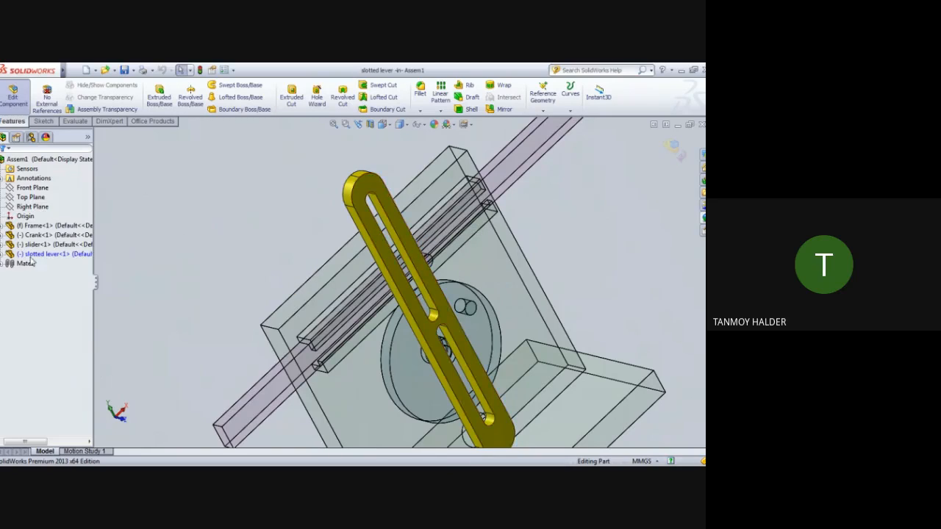
{"action": "left_click", "coordinate": [3, 255]}
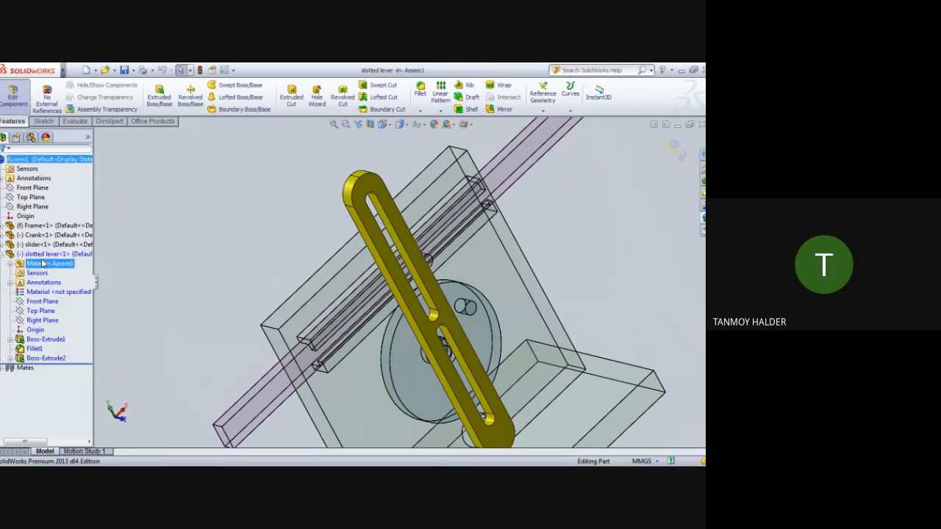
{"action": "left_click", "coordinate": [31, 348]}
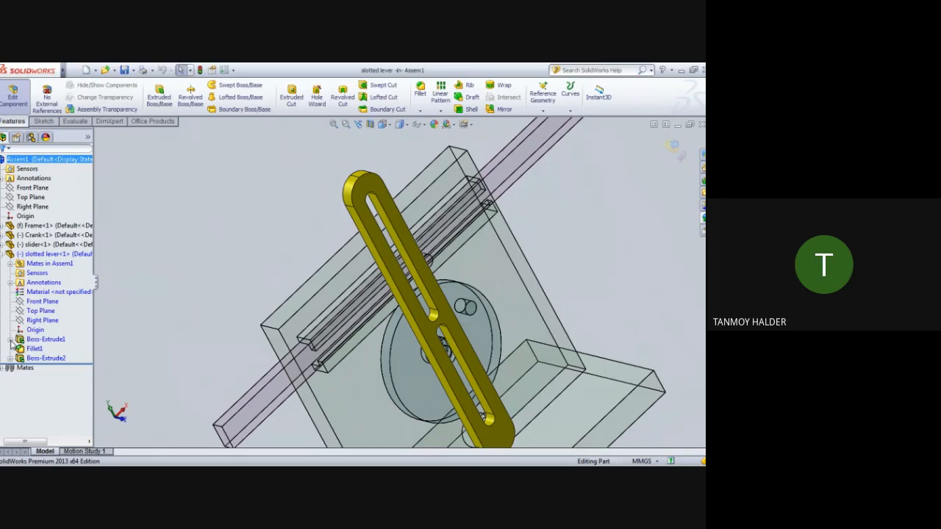
{"action": "left_click", "coordinate": [10, 339]}
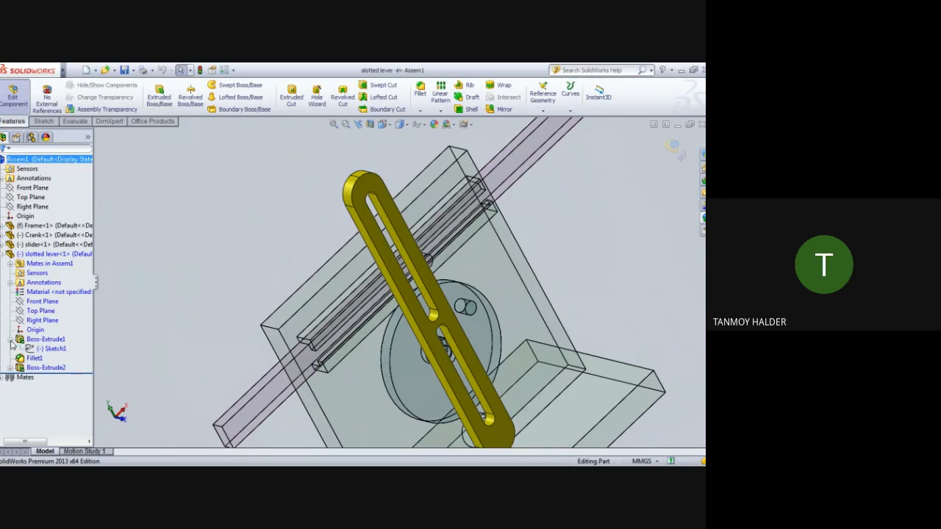
{"action": "left_click", "coordinate": [48, 350]}
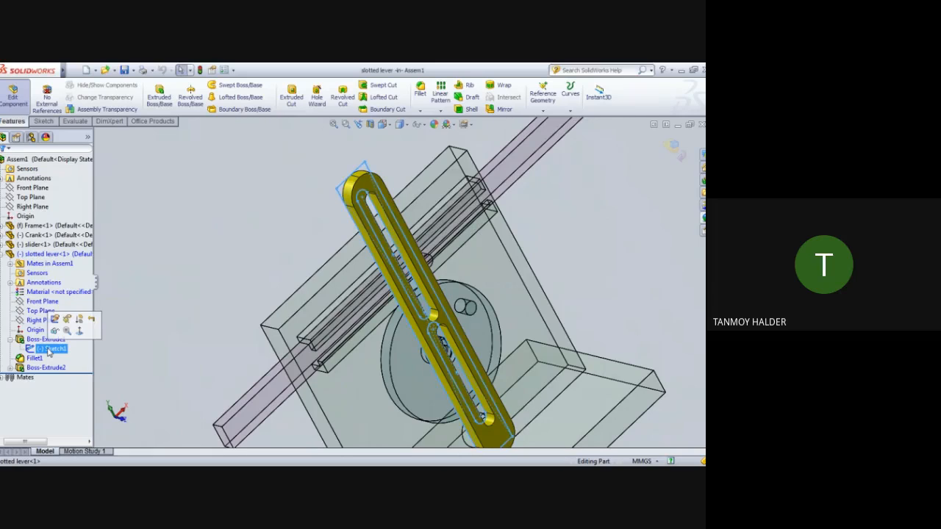
{"action": "left_click", "coordinate": [55, 321]}
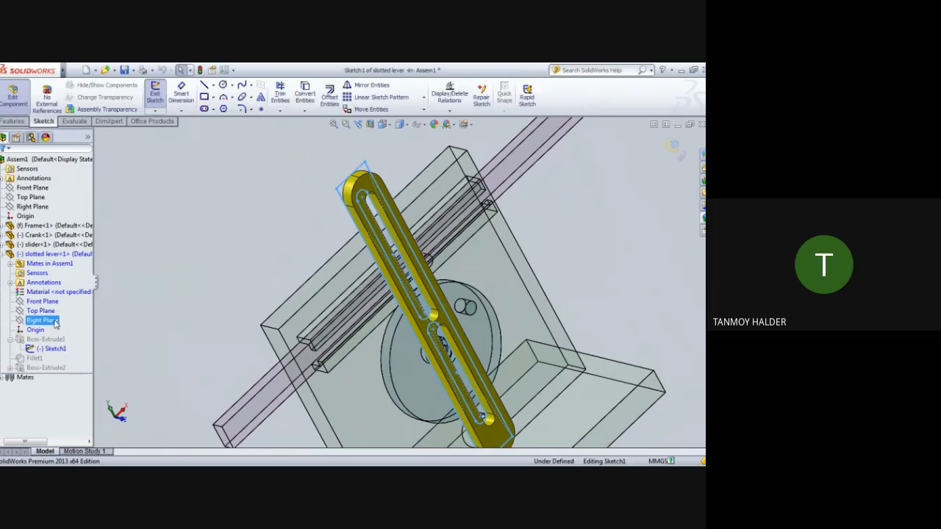
Orient the view normal to Sketch1 and inspect the slot profiles against the slider and crank pins
{"action": "right_click", "coordinate": [59, 350]}
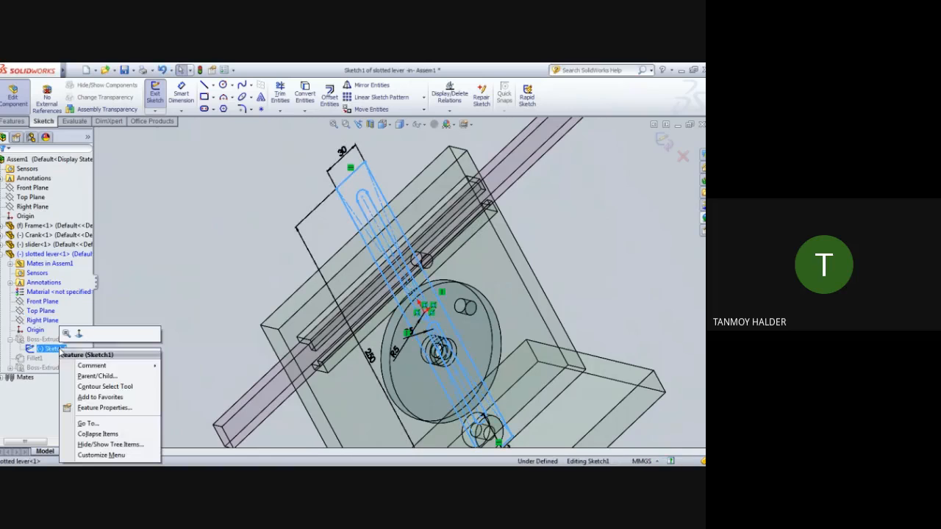
{"action": "left_click", "coordinate": [79, 335]}
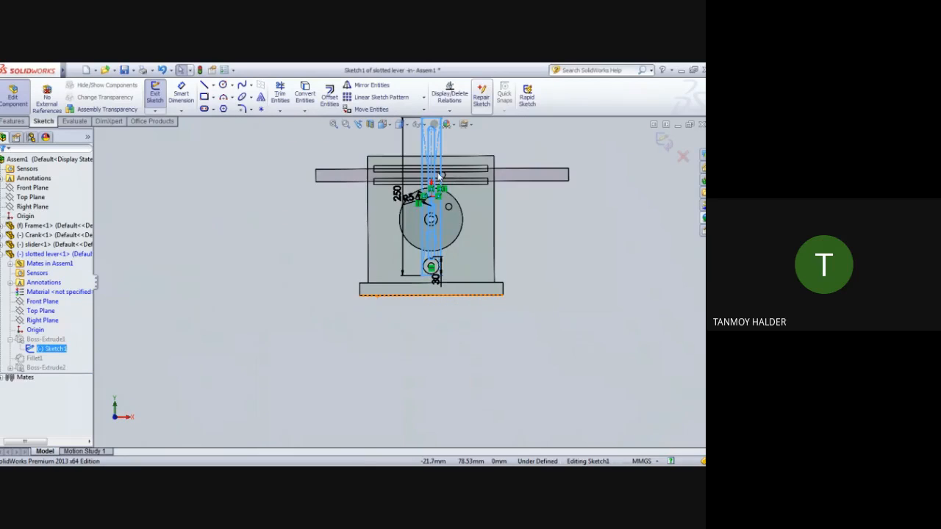
{"action": "scroll", "coordinate": [439, 176], "scroll_direction": "down", "scroll_amount": 8}
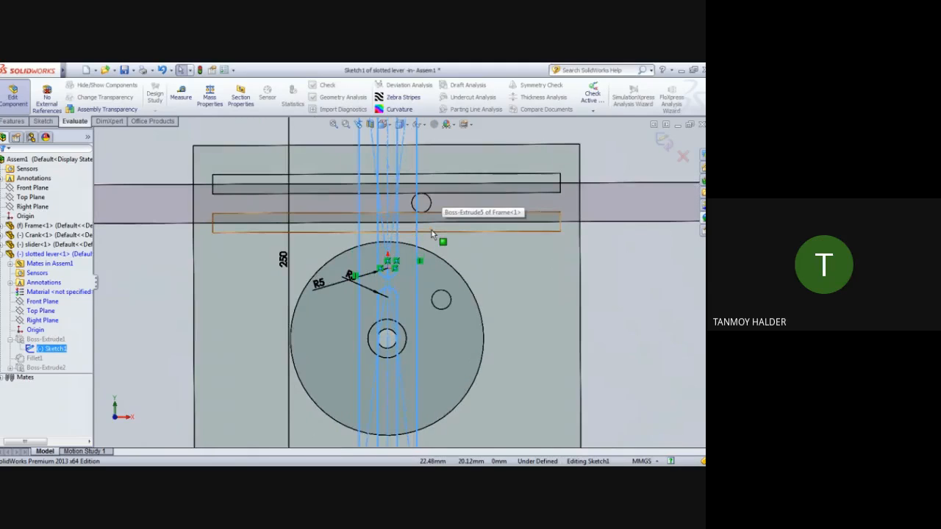
{"action": "scroll", "coordinate": [432, 235], "scroll_direction": "down", "scroll_amount": 3}
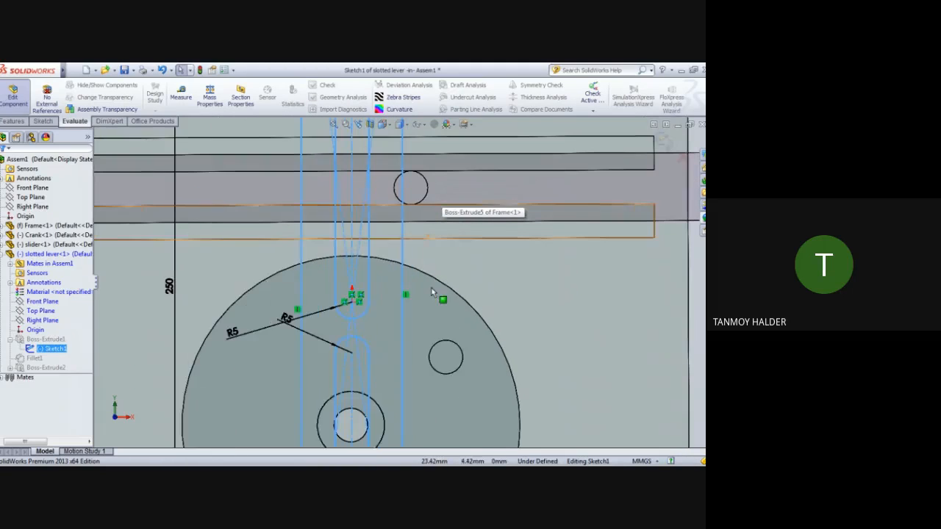
{"action": "scroll", "coordinate": [431, 297], "scroll_direction": "up", "scroll_amount": 4}
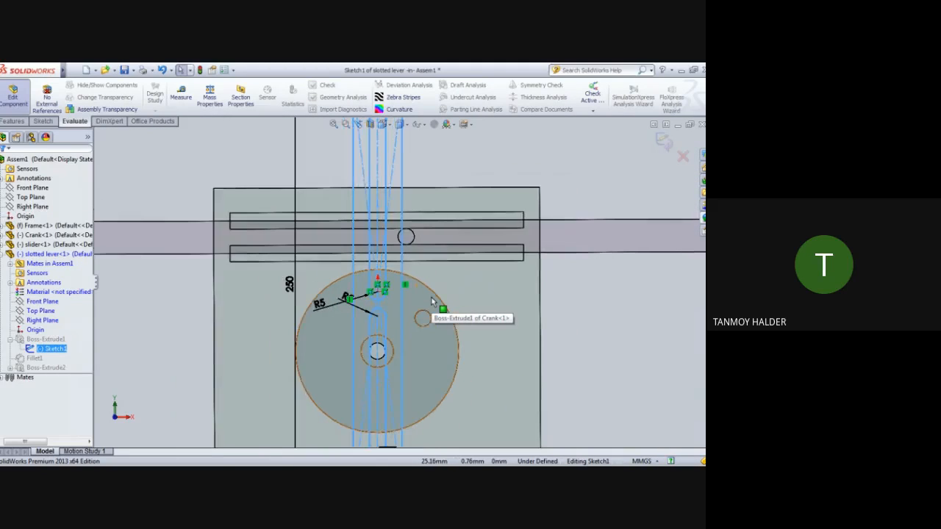
Dimension the upper slot's top arc centre 20 mm from the top edge of the slotted lever
{"action": "scroll", "coordinate": [432, 301], "scroll_direction": "up", "scroll_amount": 5}
{"action": "scroll", "coordinate": [381, 190], "scroll_direction": "down", "scroll_amount": 2}
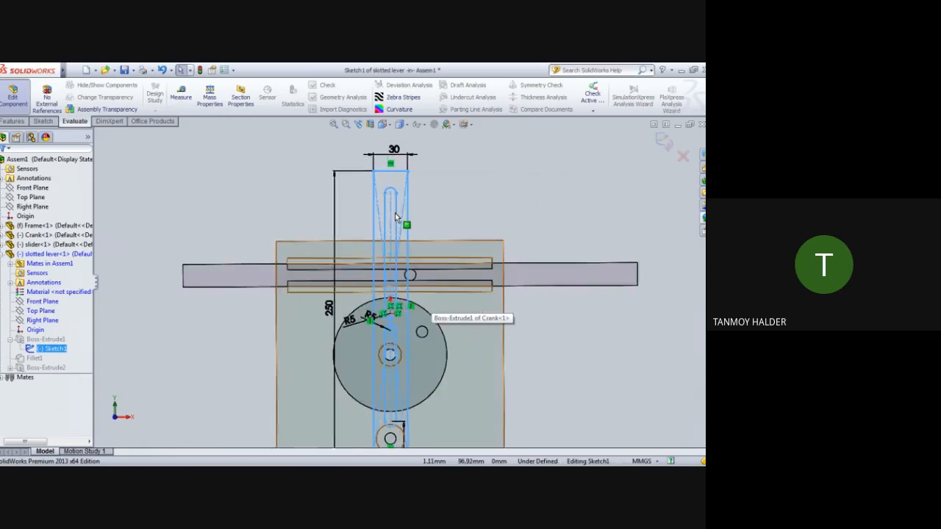
{"action": "scroll", "coordinate": [393, 309], "scroll_direction": "down", "scroll_amount": 5}
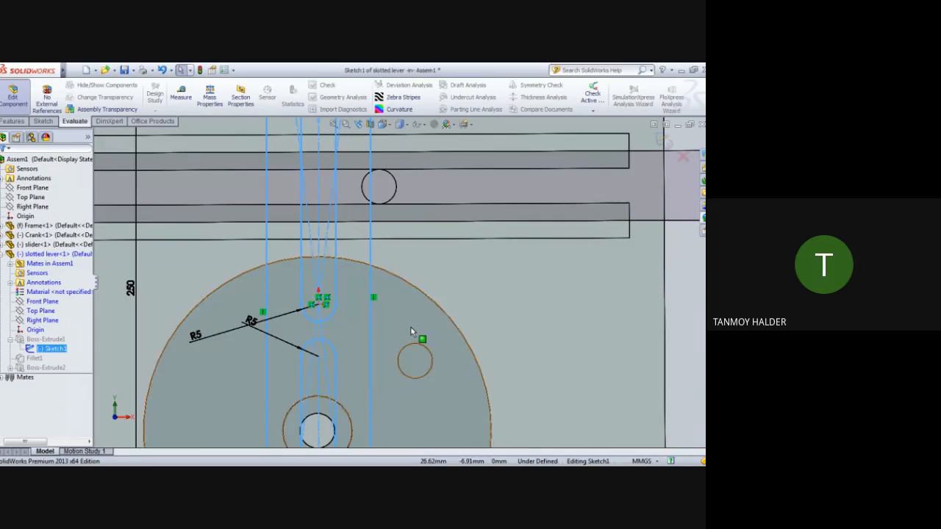
{"action": "scroll", "coordinate": [411, 335], "scroll_direction": "up", "scroll_amount": 4}
{"action": "scroll", "coordinate": [410, 336], "scroll_direction": "up", "scroll_amount": 3}
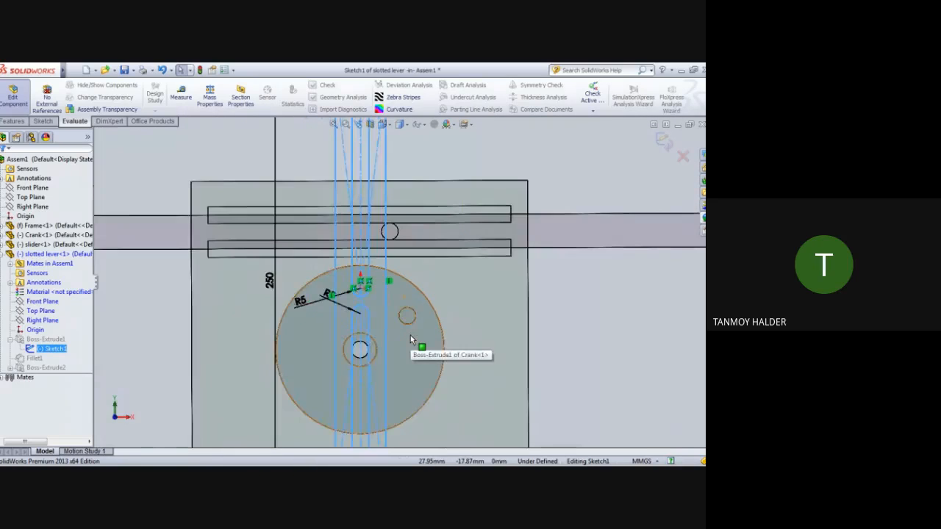
{"action": "scroll", "coordinate": [399, 182], "scroll_direction": "down", "scroll_amount": 1}
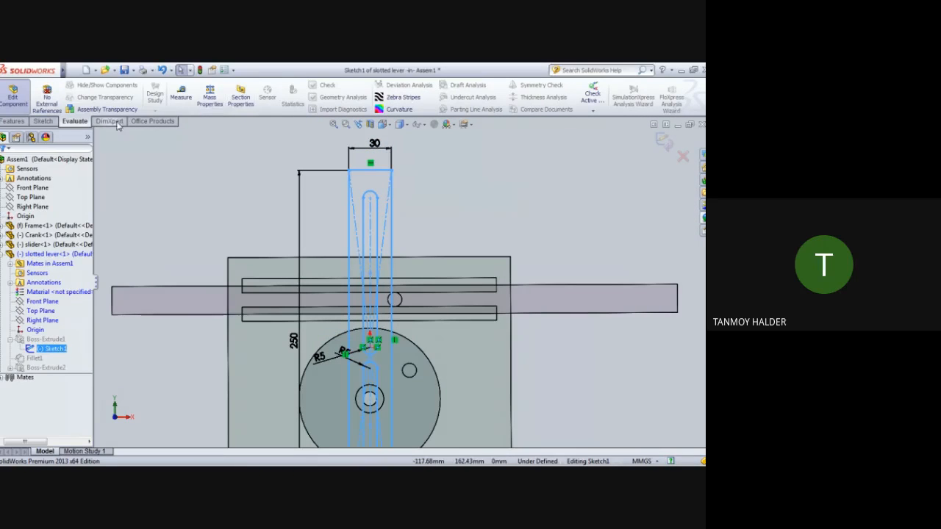
{"action": "left_click", "coordinate": [42, 122]}
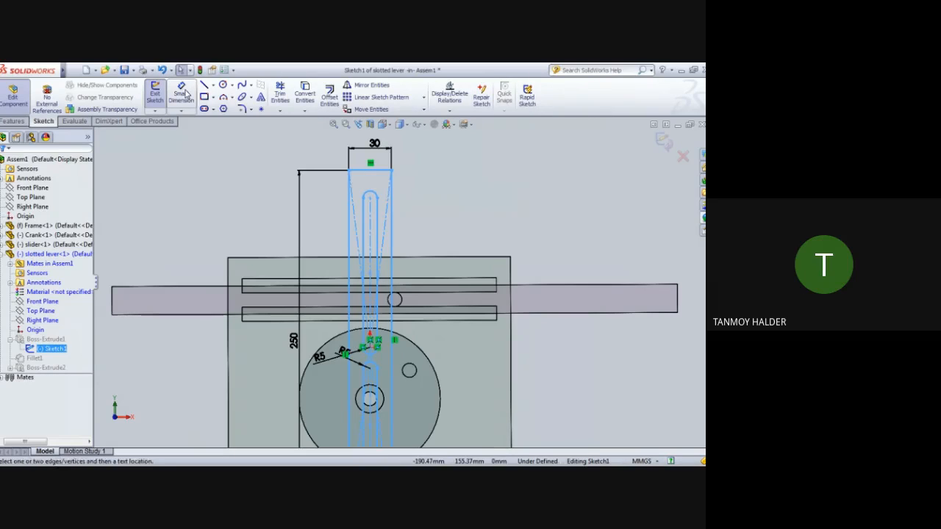
{"action": "left_click", "coordinate": [184, 93]}
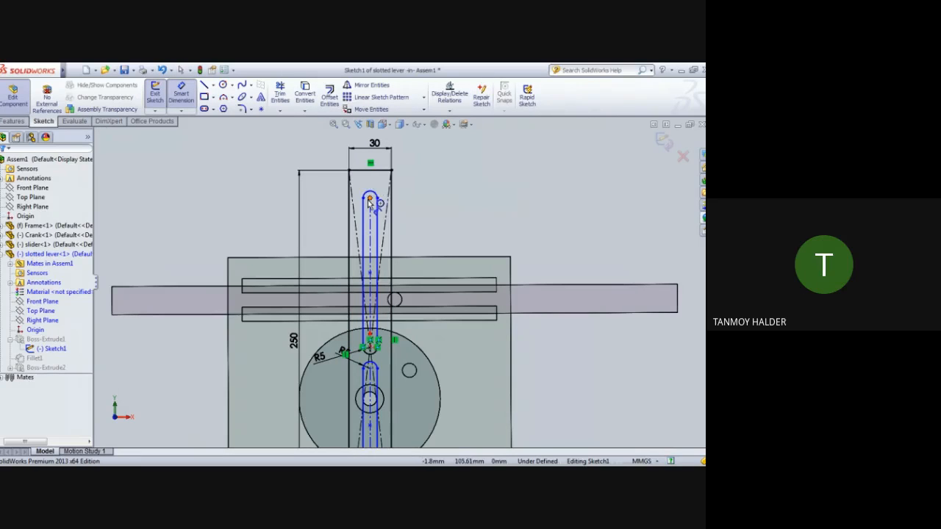
{"action": "left_click", "coordinate": [378, 171]}
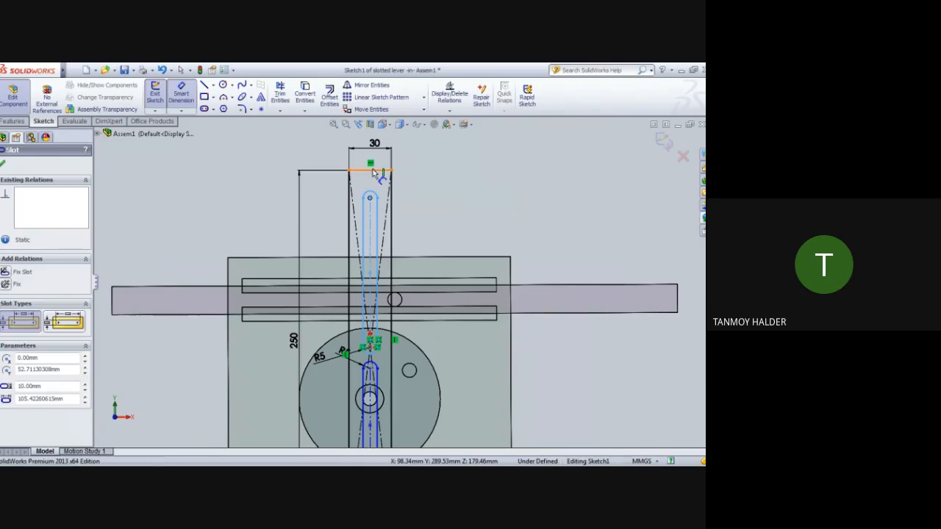
{"action": "left_click", "coordinate": [428, 180]}
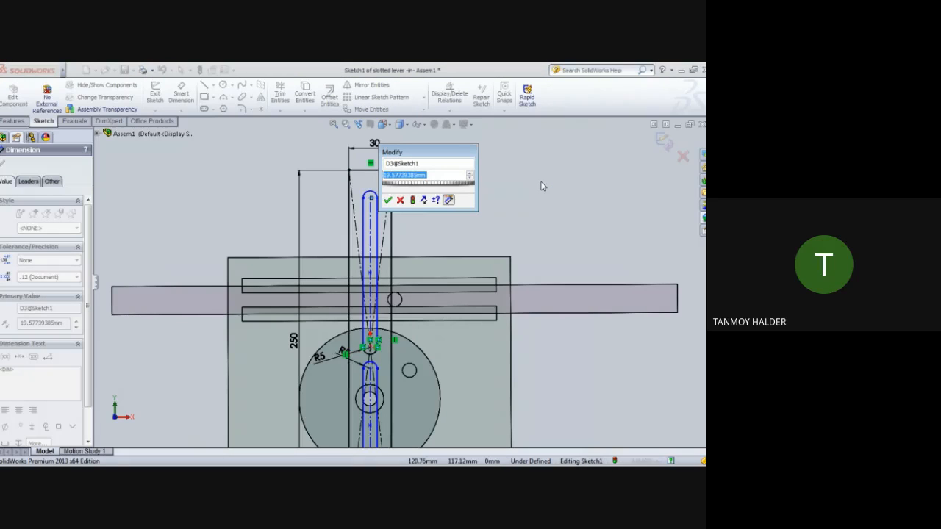
{"action": "type", "text": "20"}
{"action": "key", "text": "Return"}
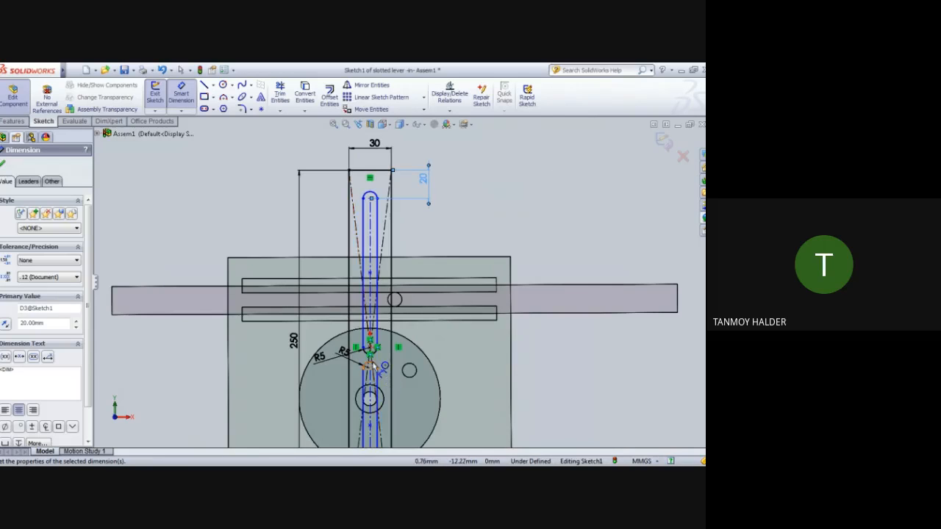
Try to dimension the upper slot's centre-to-centre length as 90 mm
{"action": "scroll", "coordinate": [379, 372], "scroll_direction": "down", "scroll_amount": 5}
{"action": "left_click", "coordinate": [377, 299]}
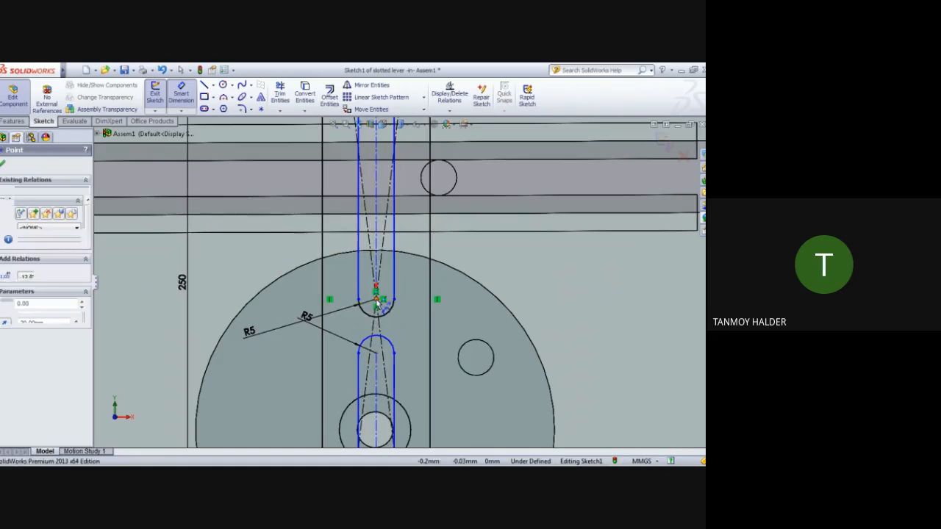
{"action": "scroll", "coordinate": [415, 310], "scroll_direction": "up", "scroll_amount": 6}
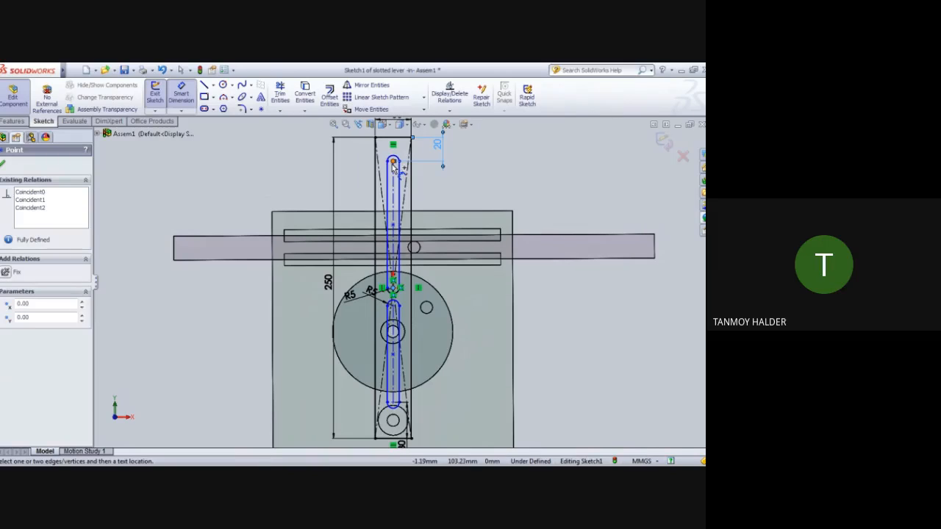
{"action": "left_click", "coordinate": [393, 163]}
{"action": "left_click", "coordinate": [478, 192]}
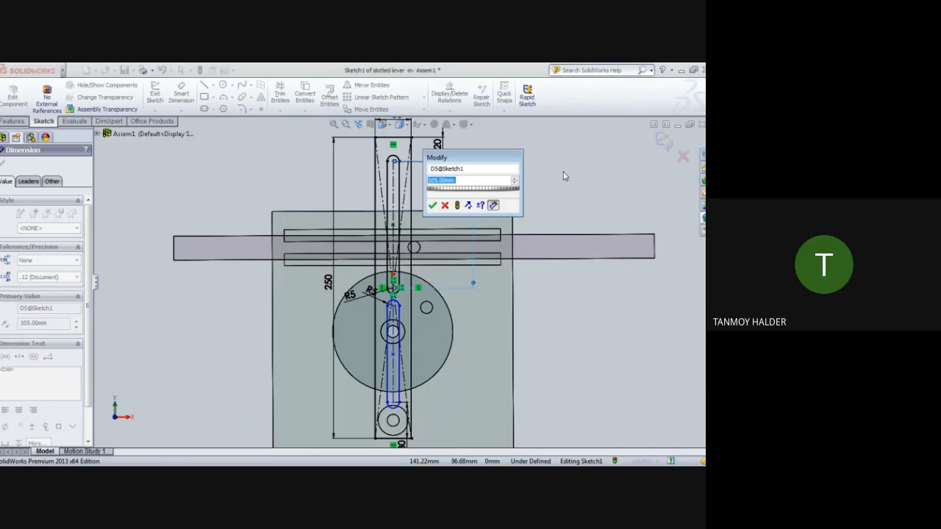
{"action": "type", "text": "90"}
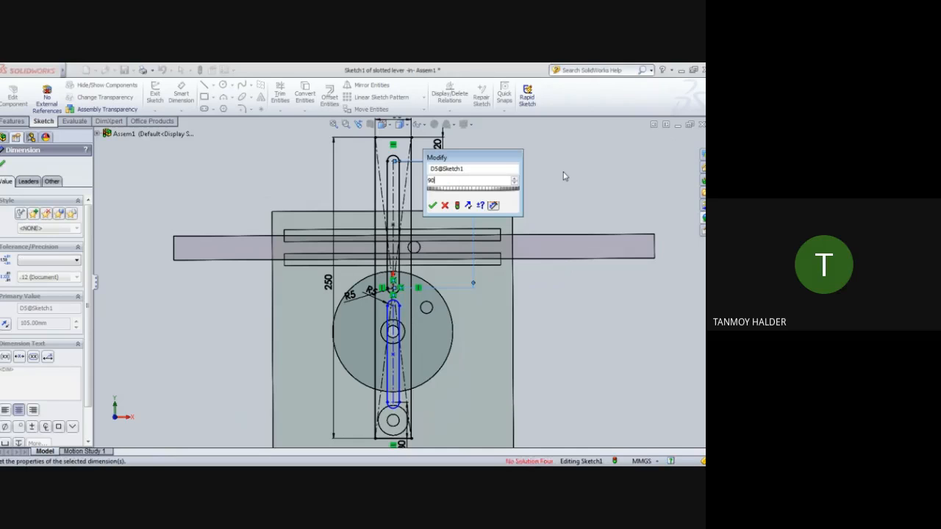
{"action": "key", "text": "Return"}
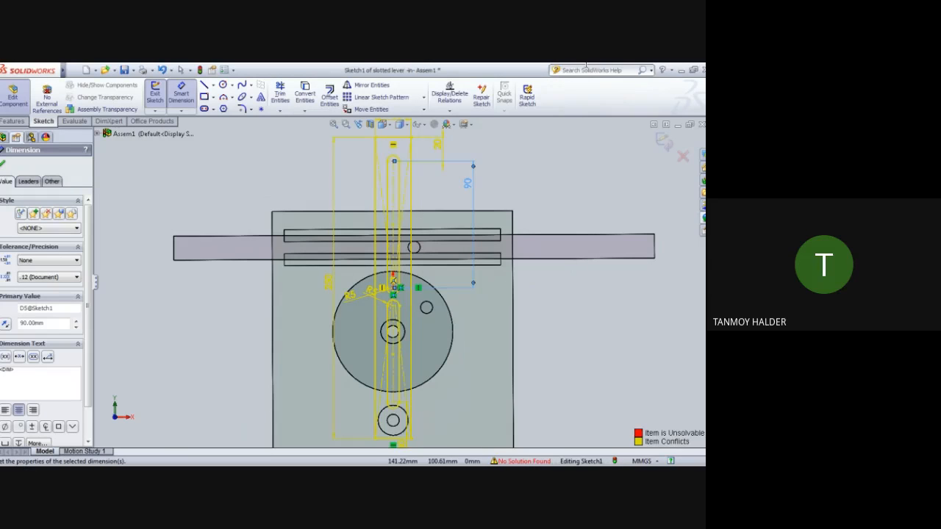
Delete the conflicting 90 mm dimension from the upper slot
{"action": "left_click", "coordinate": [1, 169]}
{"action": "left_click", "coordinate": [468, 187]}
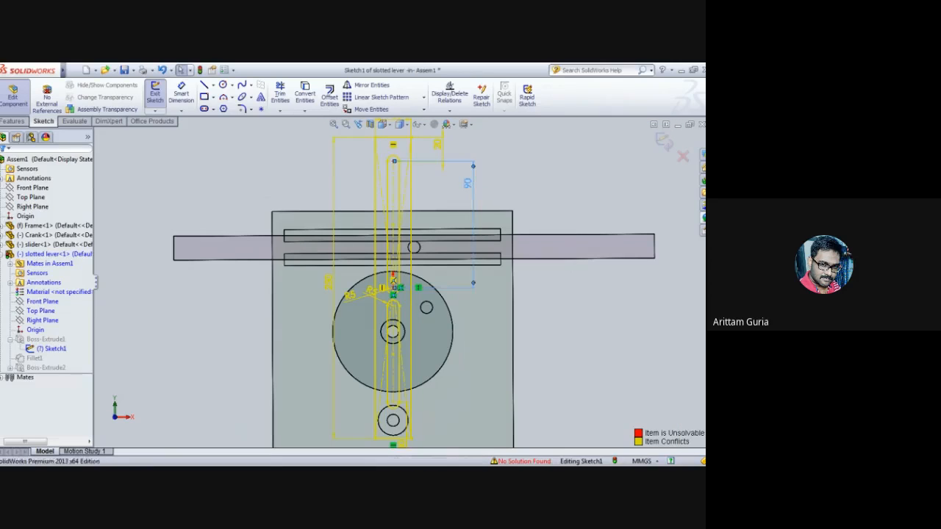
{"action": "key", "text": "Delete"}
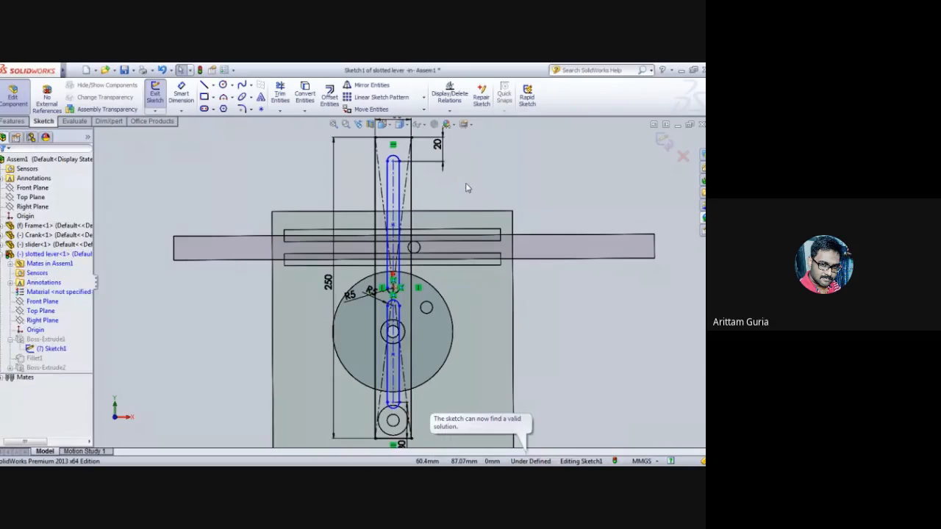
Examine the relations at the upper slot's lower arc centre and on the lever rectangle's construction diagonals
{"action": "scroll", "coordinate": [410, 167], "scroll_direction": "down", "scroll_amount": 3}
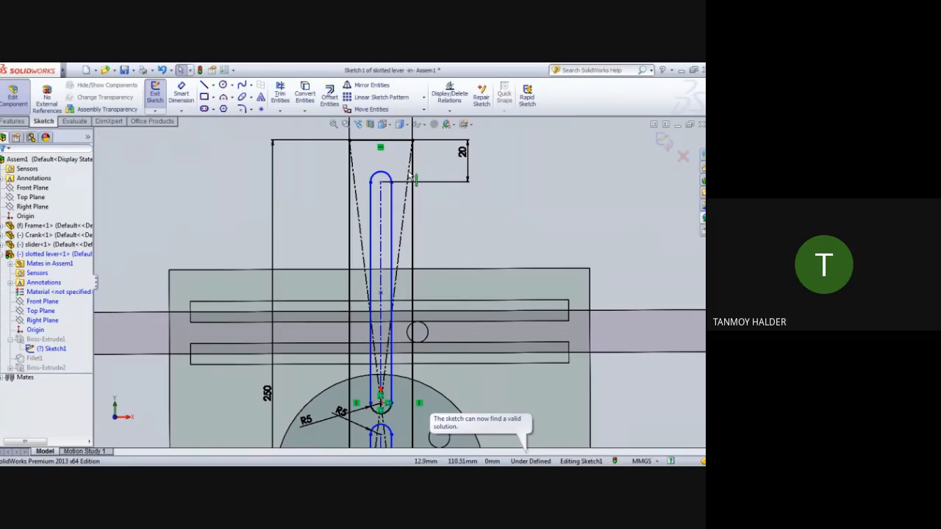
{"action": "scroll", "coordinate": [381, 405], "scroll_direction": "down", "scroll_amount": 2}
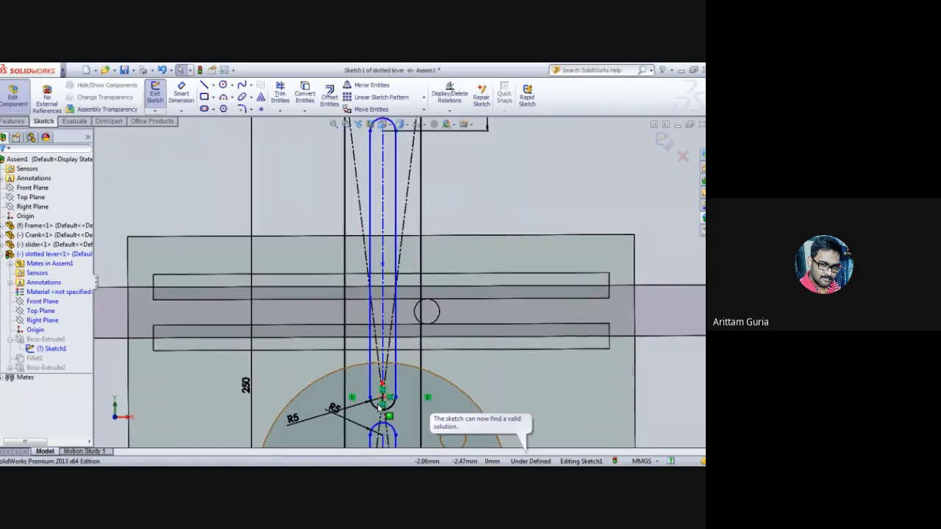
{"action": "scroll", "coordinate": [379, 411], "scroll_direction": "down", "scroll_amount": 2}
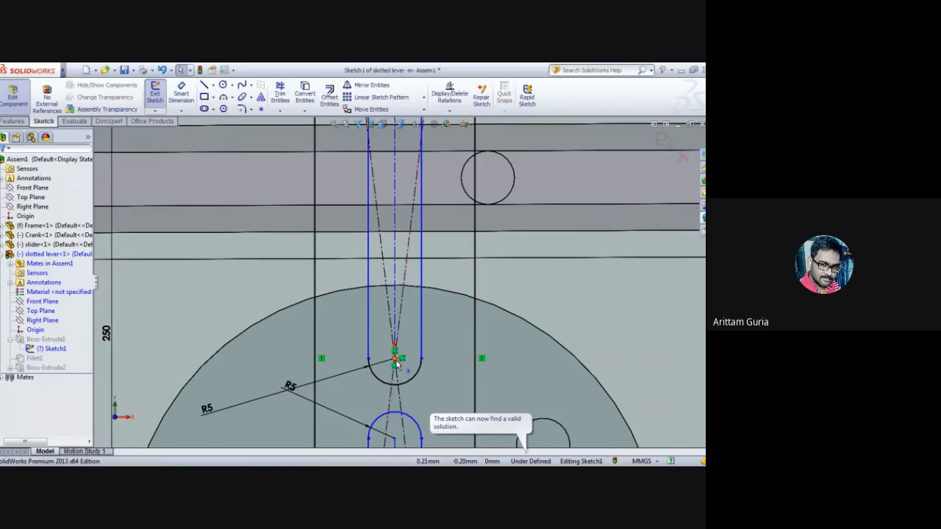
{"action": "left_click", "coordinate": [403, 296]}
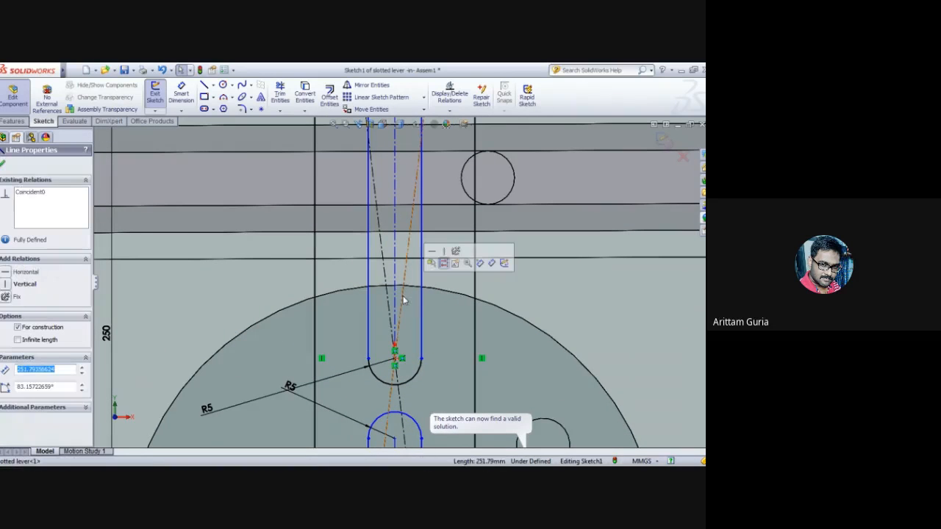
{"action": "left_click", "coordinate": [261, 306]}
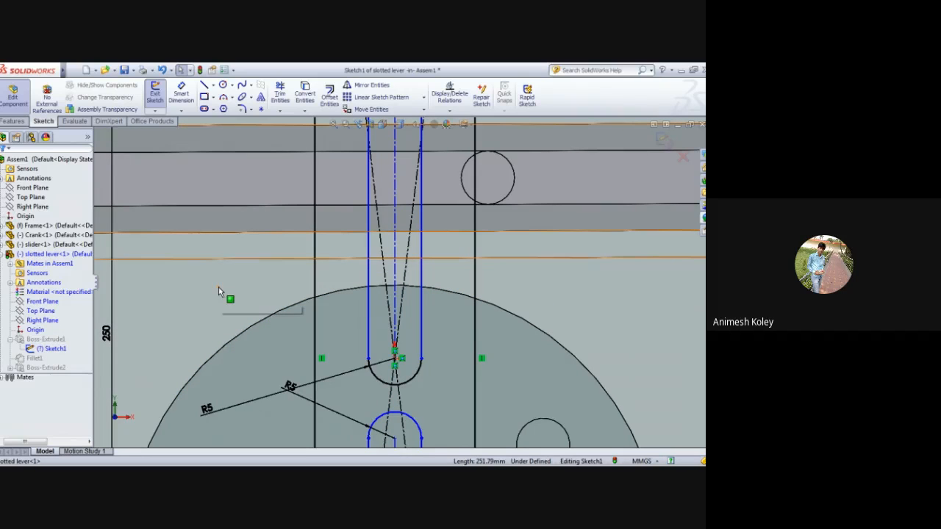
{"action": "scroll", "coordinate": [224, 299], "scroll_direction": "down", "scroll_amount": 1}
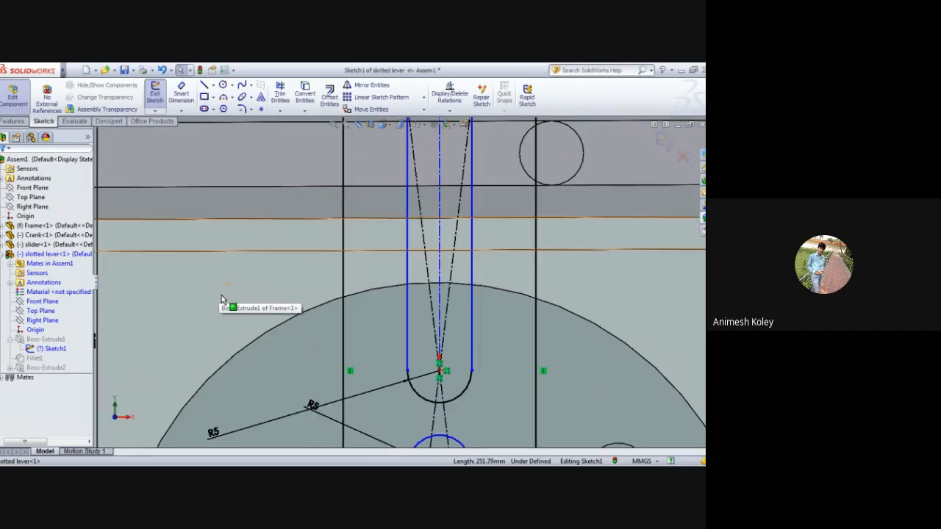
{"action": "scroll", "coordinate": [223, 300], "scroll_direction": "up", "scroll_amount": 3}
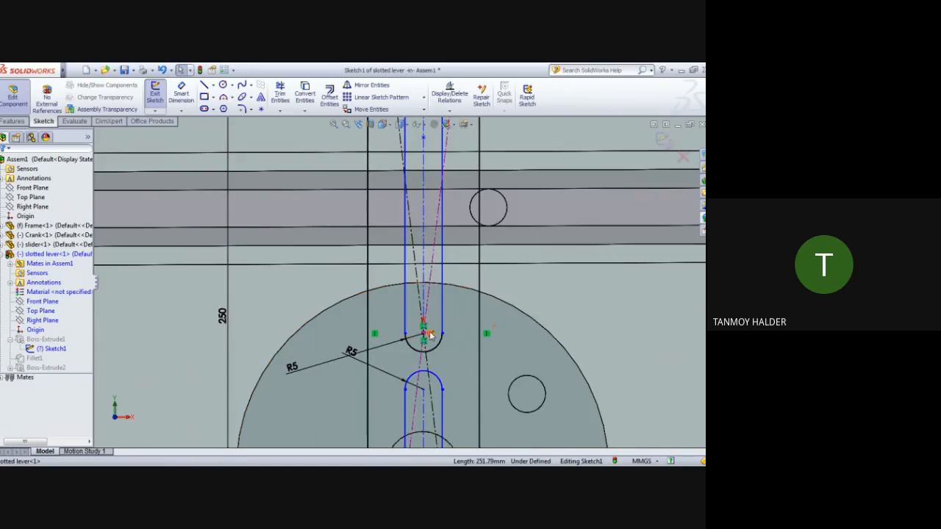
{"action": "scroll", "coordinate": [431, 335], "scroll_direction": "down", "scroll_amount": 2}
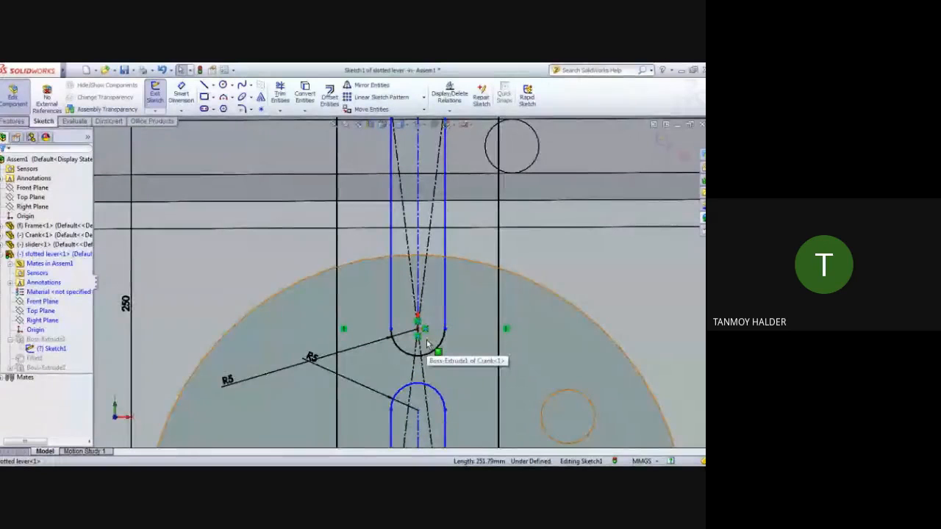
{"action": "scroll", "coordinate": [426, 346], "scroll_direction": "up", "scroll_amount": 2}
{"action": "scroll", "coordinate": [426, 341], "scroll_direction": "up", "scroll_amount": 3}
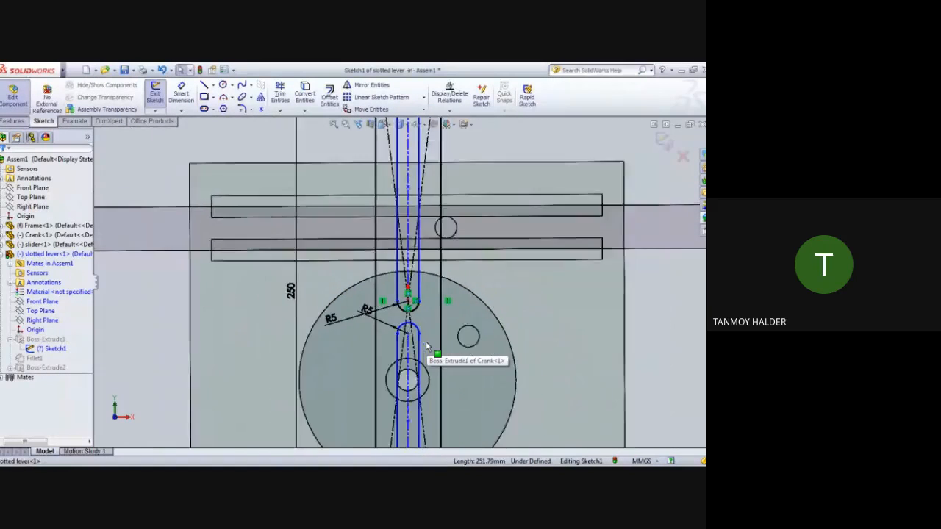
{"action": "scroll", "coordinate": [425, 341], "scroll_direction": "up", "scroll_amount": 3}
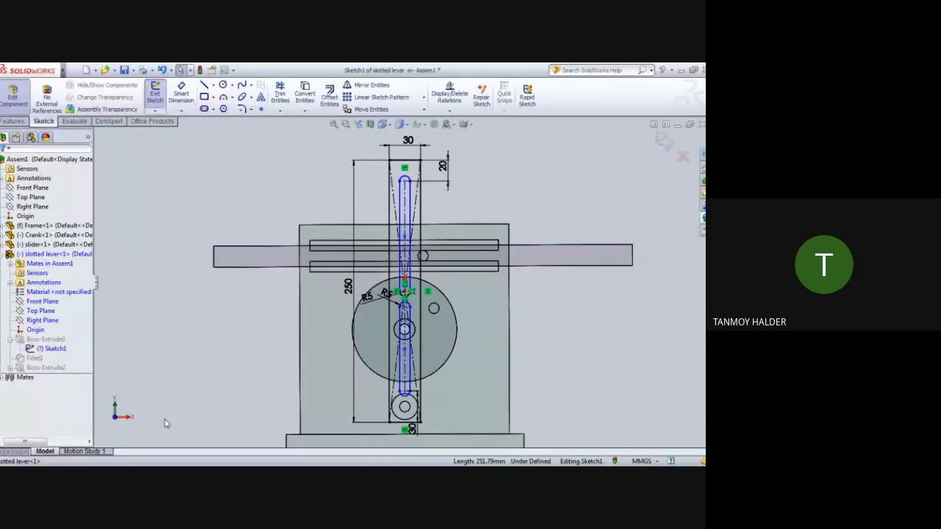
Switch to the Google Meet window to check the call and return to the SolidWorks sketch
{"action": "key", "text": "super"}
{"action": "left_click", "coordinate": [133, 459]}
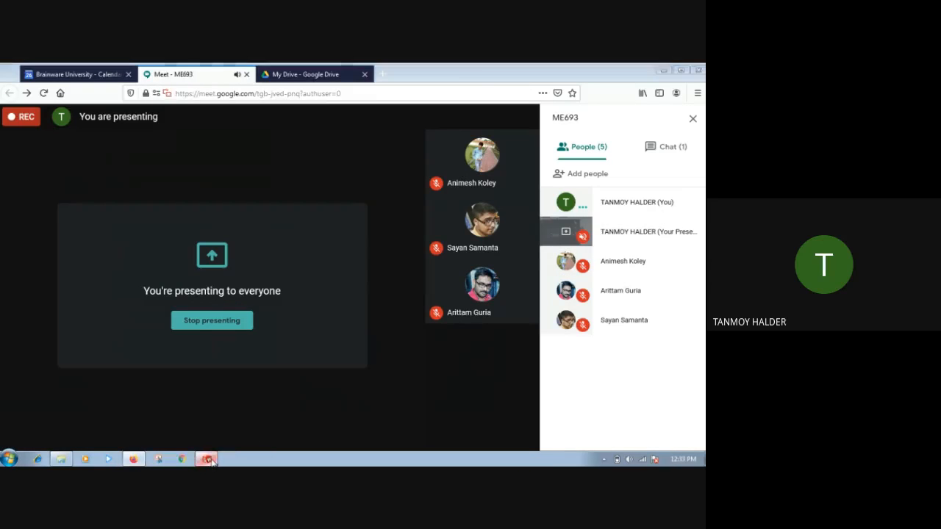
{"action": "left_click", "coordinate": [206, 458]}
Delete the coincident relation between the lever rectangle's construction diagonal and the point at the upper slot's lower arc centre
{"action": "scroll", "coordinate": [442, 221], "scroll_direction": "down", "scroll_amount": 5}
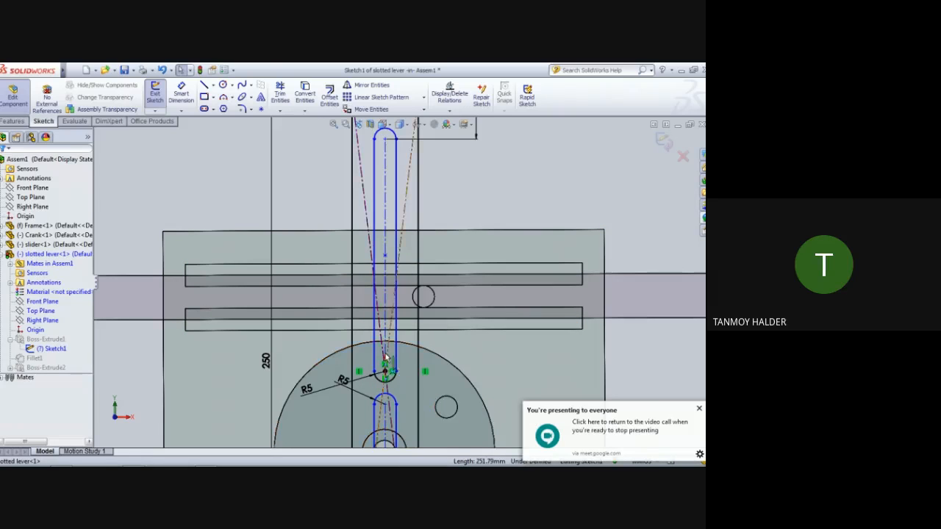
{"action": "scroll", "coordinate": [384, 361], "scroll_direction": "down", "scroll_amount": 1}
{"action": "scroll", "coordinate": [384, 358], "scroll_direction": "down", "scroll_amount": 5}
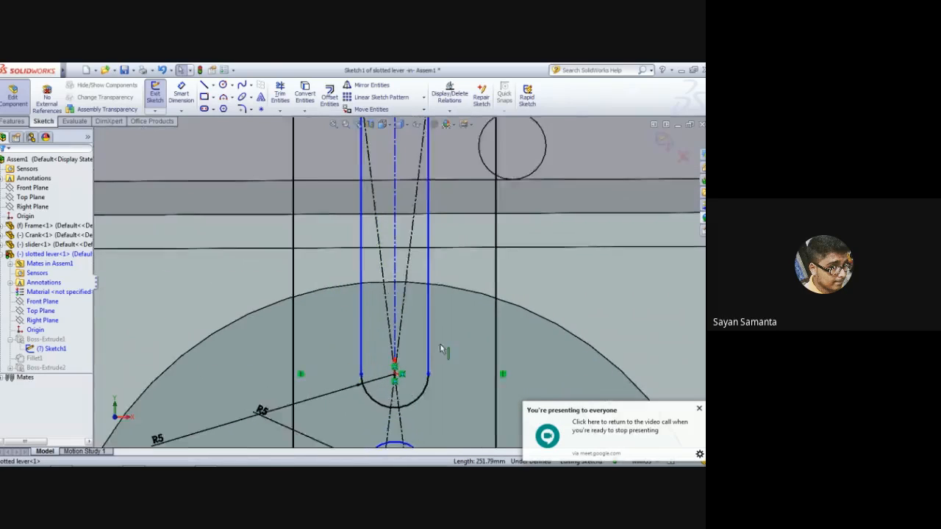
{"action": "scroll", "coordinate": [412, 366], "scroll_direction": "down", "scroll_amount": 4}
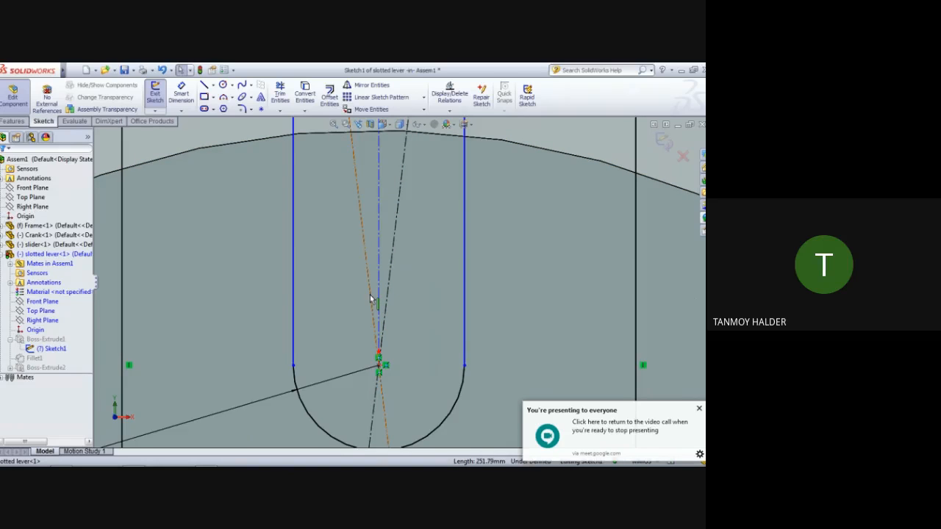
{"action": "left_click", "coordinate": [371, 298]}
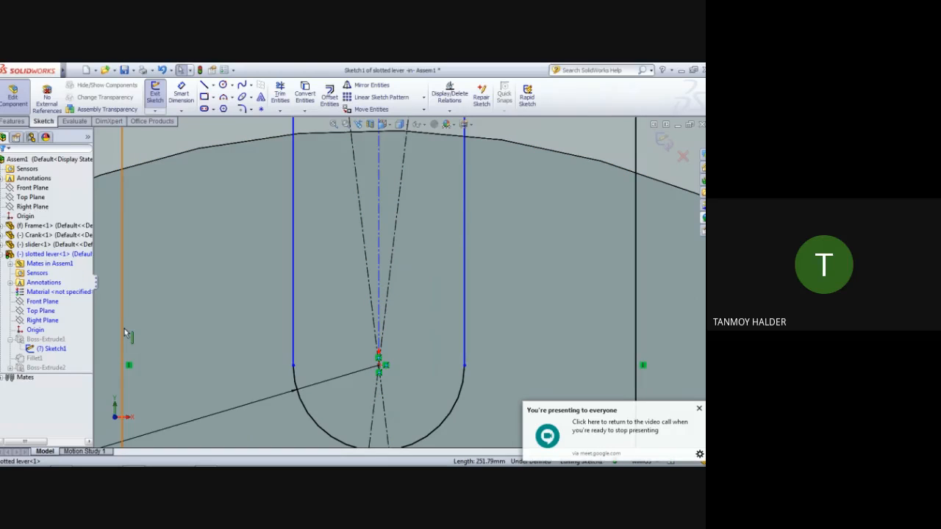
{"action": "scroll", "coordinate": [376, 386], "scroll_direction": "down", "scroll_amount": 3}
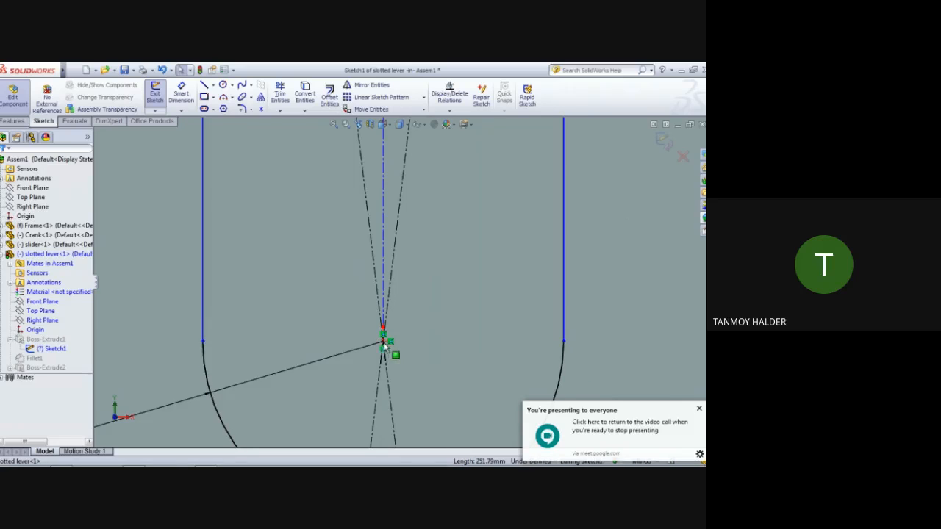
{"action": "left_click", "coordinate": [384, 341]}
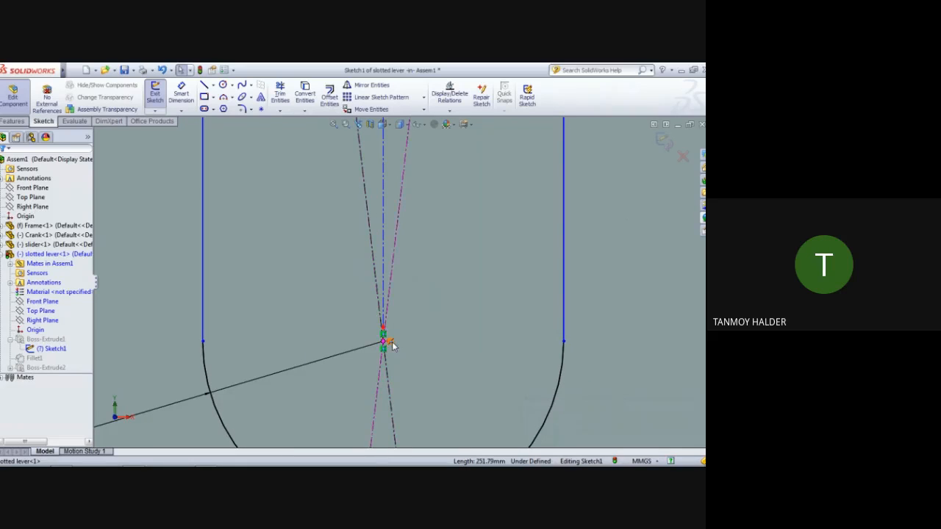
{"action": "left_click", "coordinate": [391, 342]}
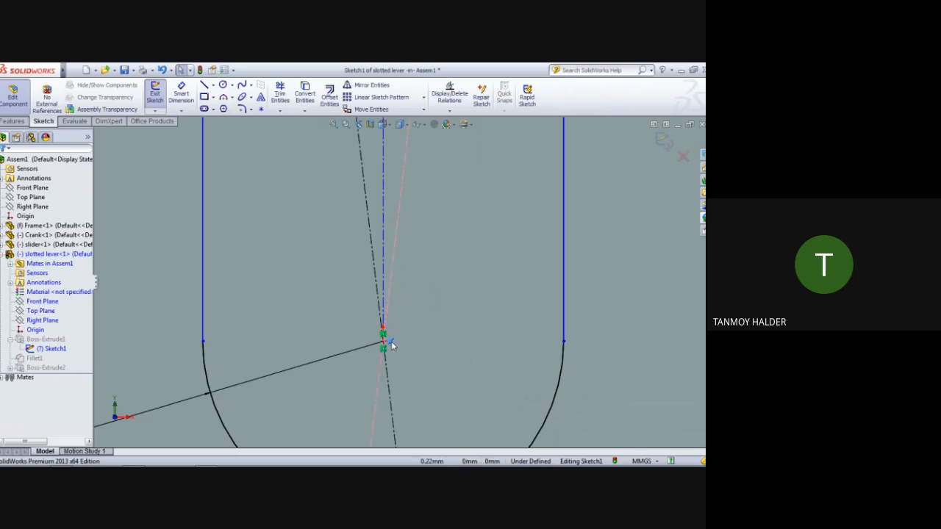
{"action": "left_click", "coordinate": [435, 312]}
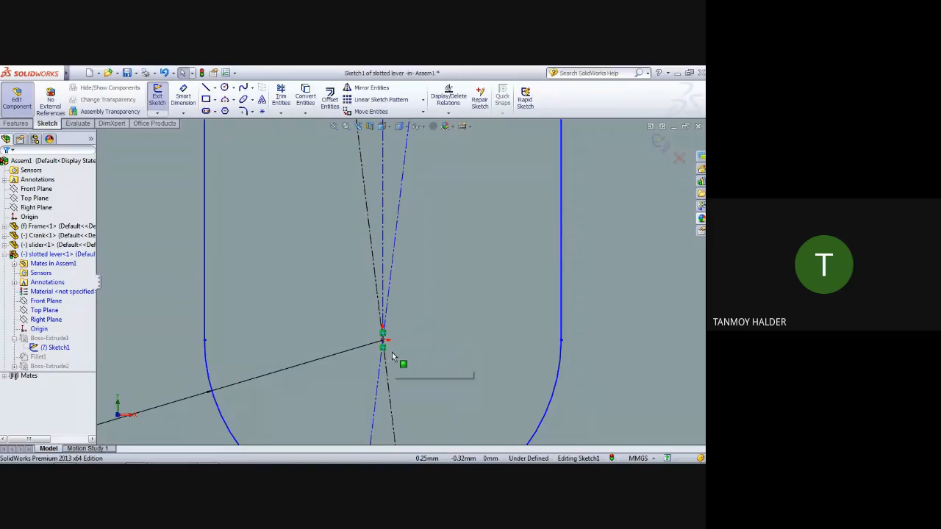
Examine the freed upper slot's arc centres and the lever outline against the crank and slider pins
{"action": "scroll", "coordinate": [392, 352], "scroll_direction": "down", "scroll_amount": 1}
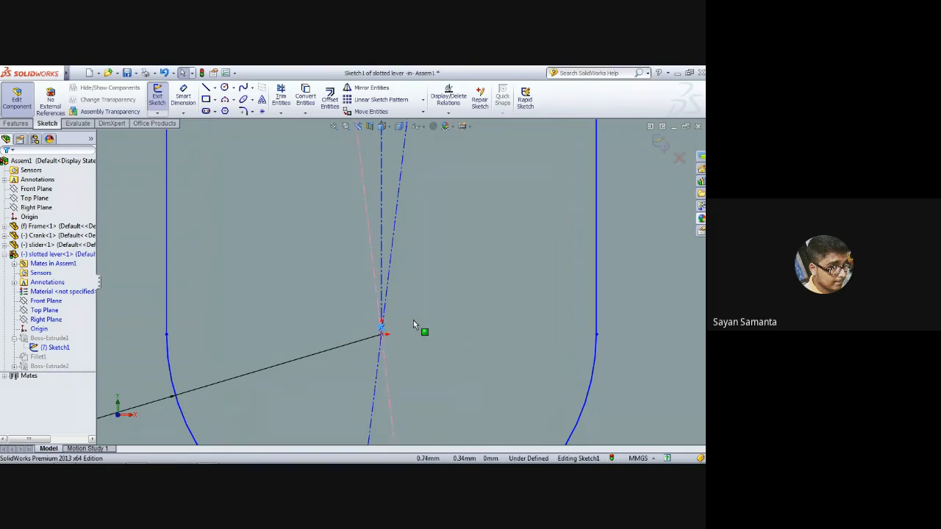
{"action": "scroll", "coordinate": [411, 365], "scroll_direction": "up", "scroll_amount": 5}
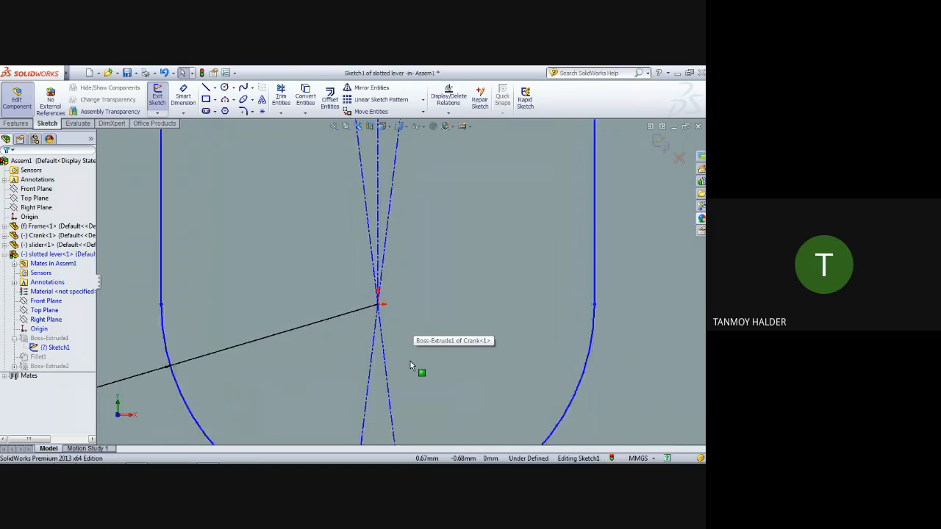
{"action": "scroll", "coordinate": [411, 366], "scroll_direction": "up", "scroll_amount": 5}
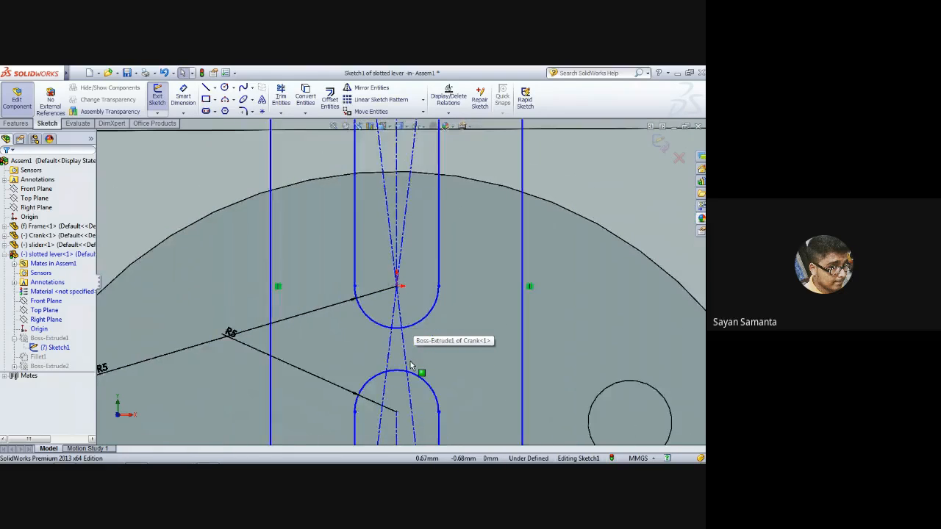
{"action": "scroll", "coordinate": [411, 365], "scroll_direction": "up", "scroll_amount": 8}
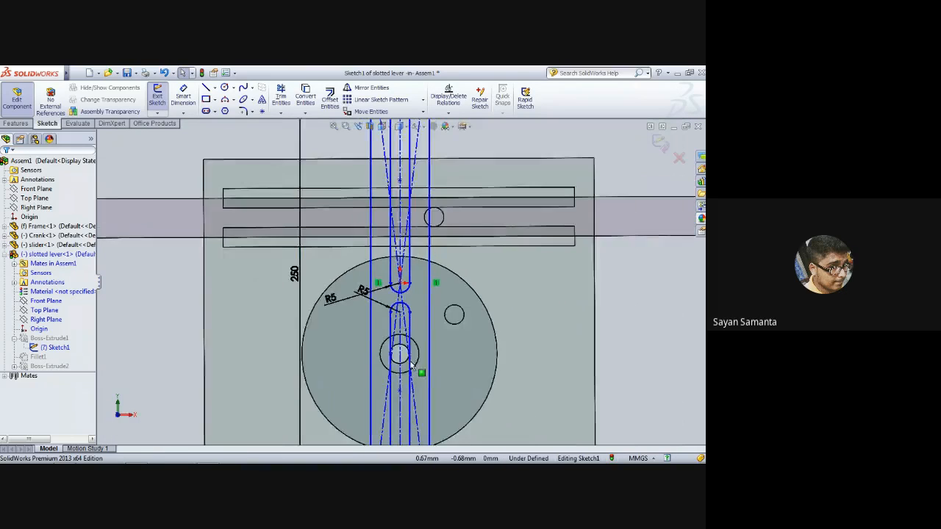
{"action": "scroll", "coordinate": [419, 213], "scroll_direction": "down", "scroll_amount": 5}
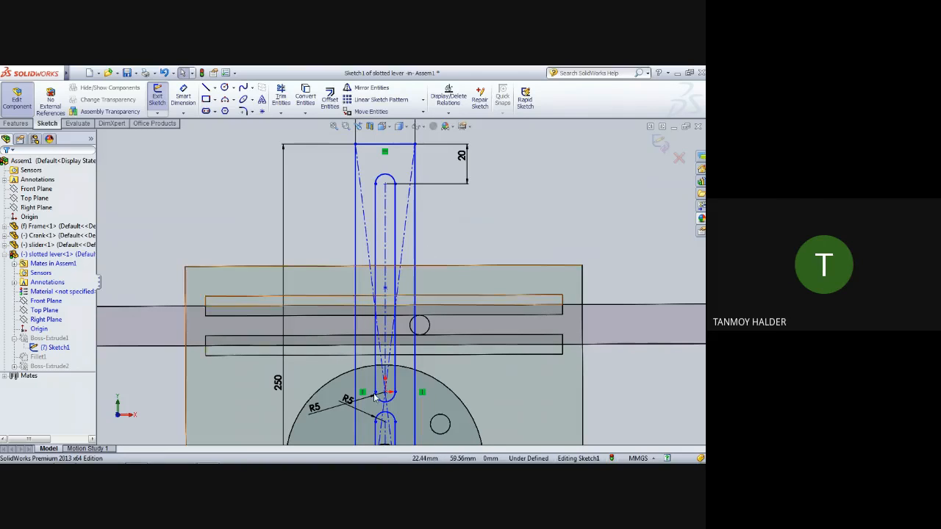
{"action": "scroll", "coordinate": [388, 395], "scroll_direction": "up", "scroll_amount": 2}
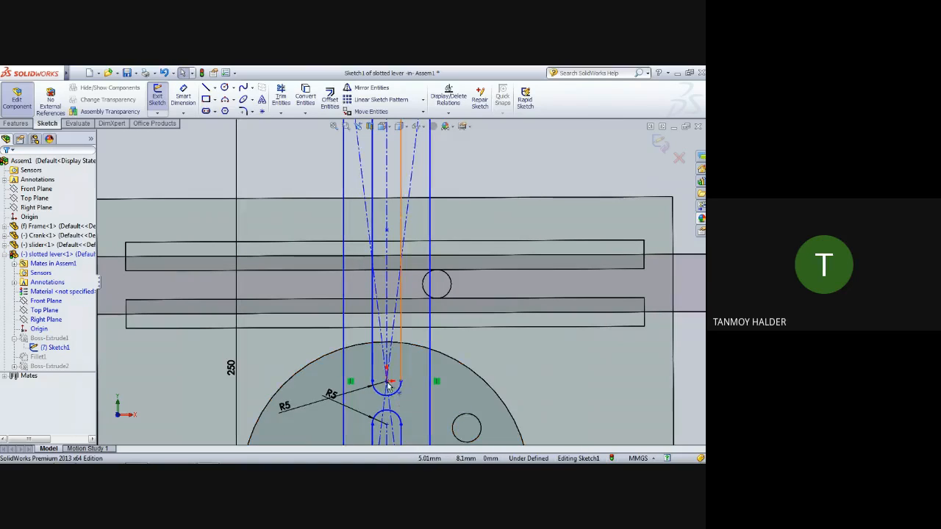
{"action": "scroll", "coordinate": [392, 389], "scroll_direction": "down", "scroll_amount": 2}
{"action": "scroll", "coordinate": [393, 395], "scroll_direction": "down", "scroll_amount": 2}
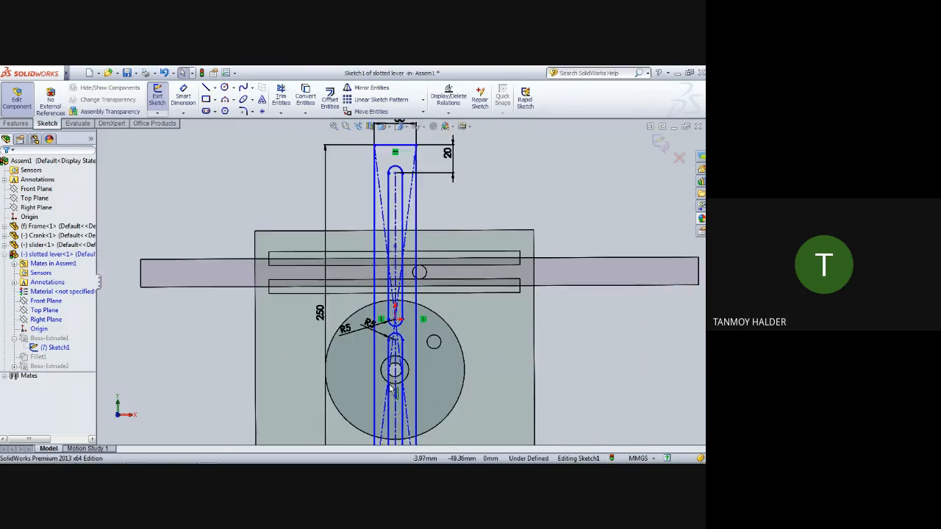
Try to dimension the distance between the upper slot's two arc centres at 90 mm
{"action": "left_click", "coordinate": [183, 98]}
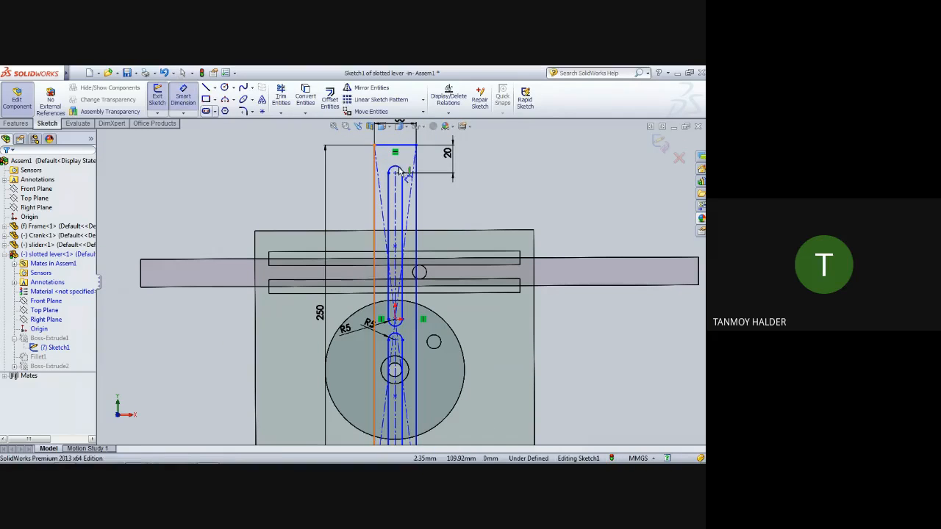
{"action": "left_click", "coordinate": [402, 311]}
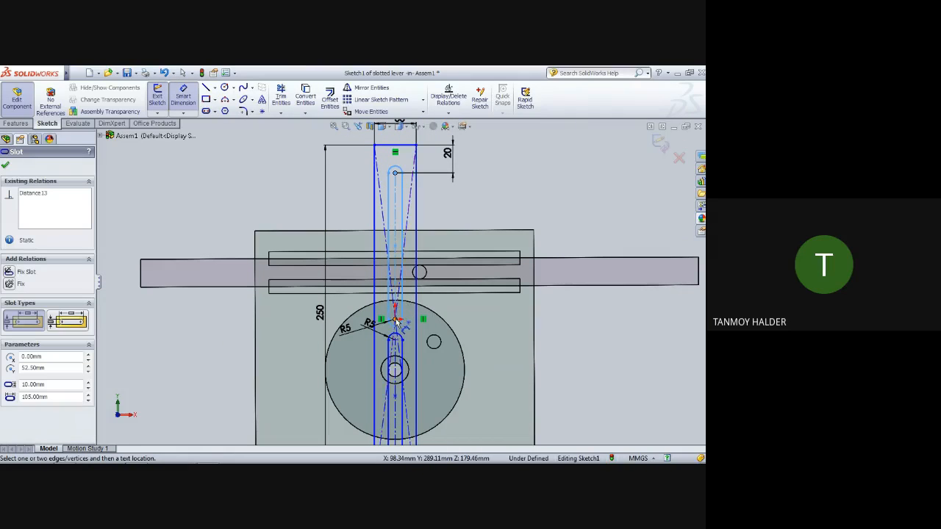
{"action": "left_click", "coordinate": [396, 320]}
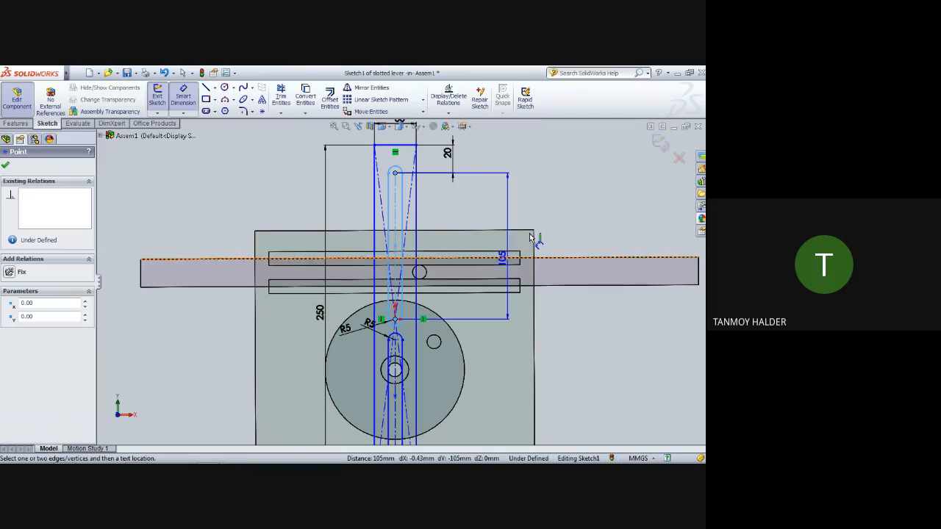
{"action": "left_click", "coordinate": [556, 218]}
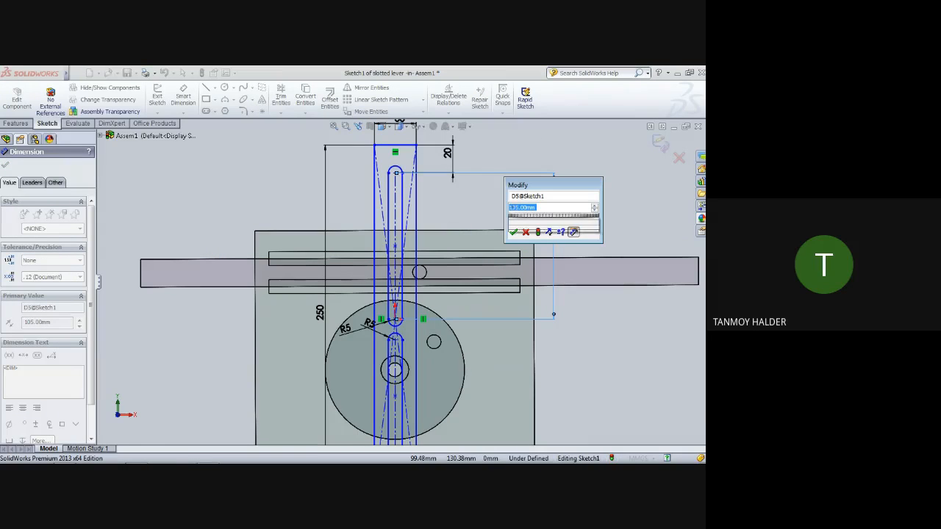
{"action": "type", "text": "90"}
{"action": "key", "text": "Return"}
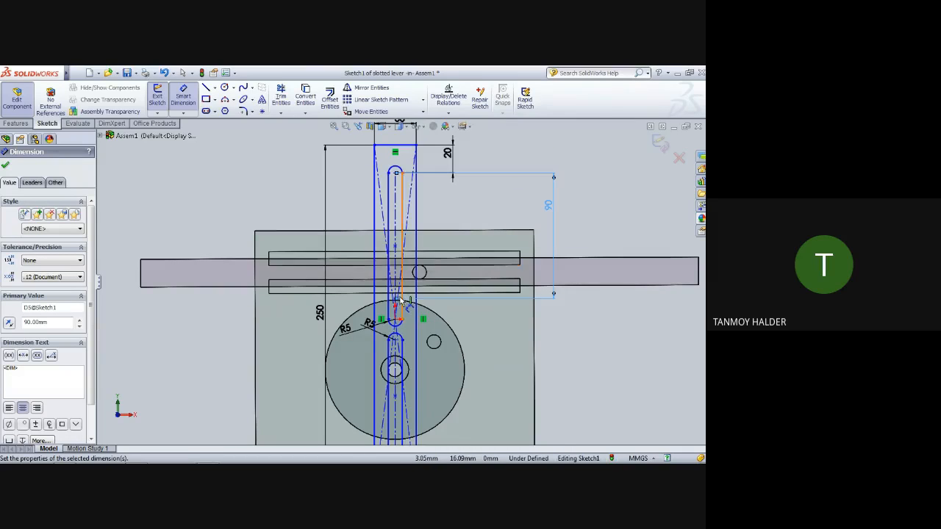
Undo the 90 mm value and delete the upper slot's centre-to-centre dimension
{"action": "scroll", "coordinate": [403, 304], "scroll_direction": "down", "scroll_amount": 3}
{"action": "scroll", "coordinate": [410, 315], "scroll_direction": "down", "scroll_amount": 3}
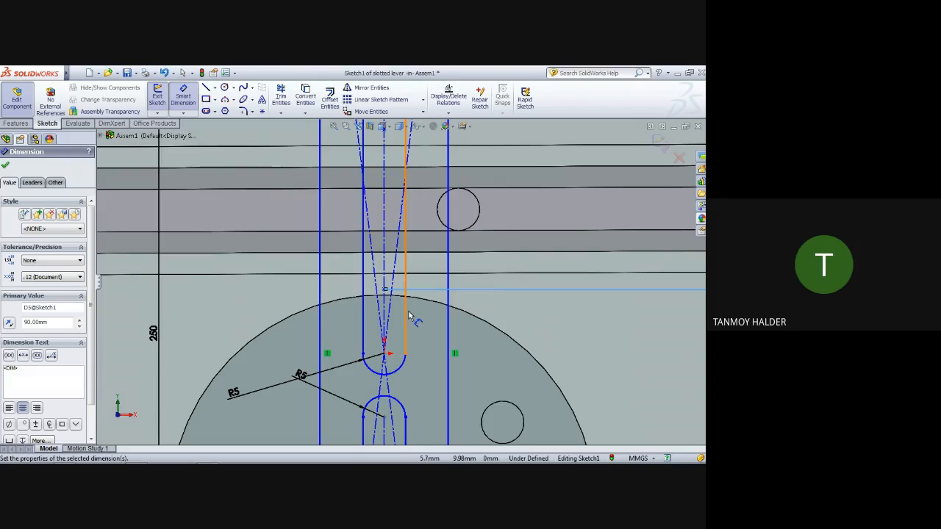
{"action": "key", "text": "Escape"}
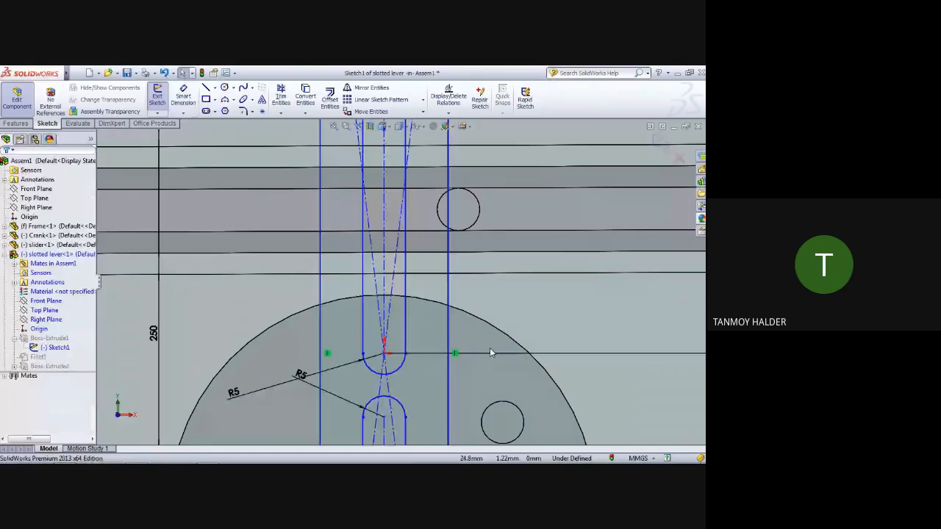
{"action": "key", "text": "z"}
{"action": "key", "text": "z"}
{"action": "key", "text": "z"}
{"action": "key", "text": "z"}
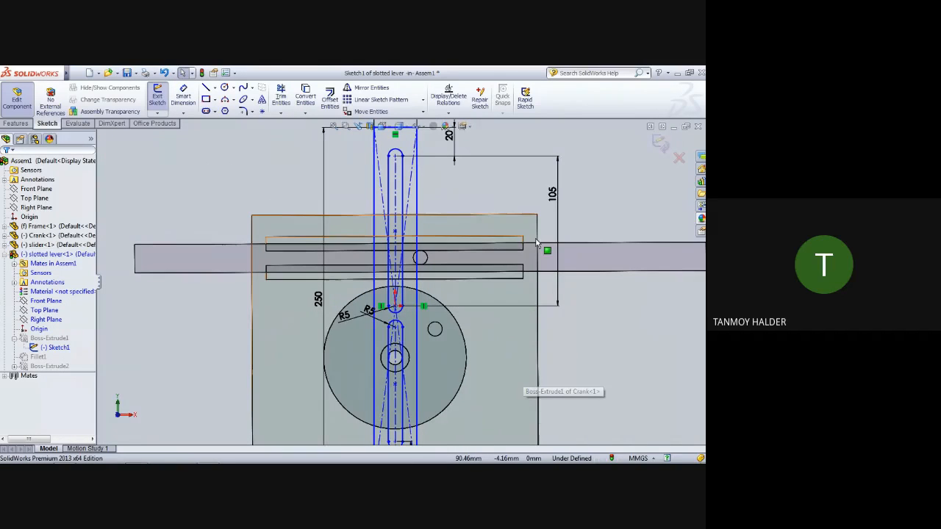
{"action": "left_click", "coordinate": [553, 195]}
{"action": "key", "text": "Delete"}
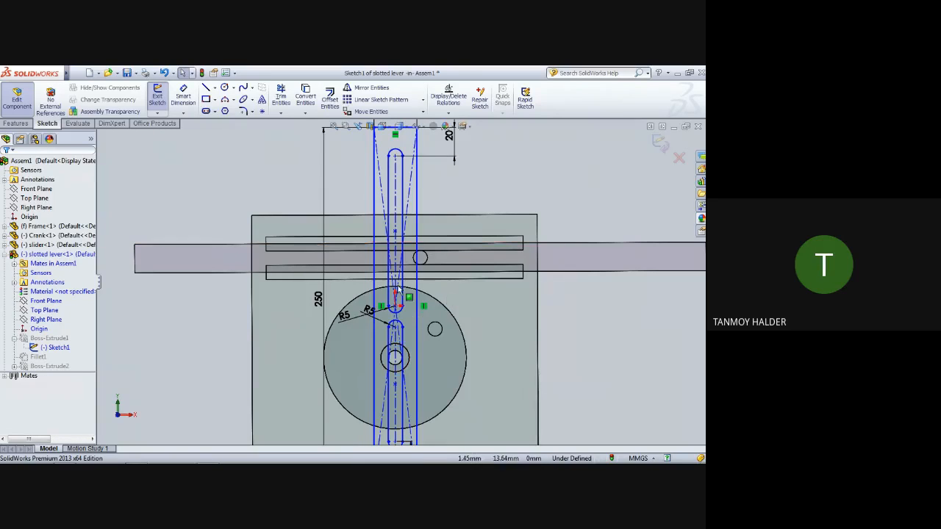
Delete both construction diagonals of the lever rectangle
{"action": "scroll", "coordinate": [396, 279], "scroll_direction": "down", "scroll_amount": 6}
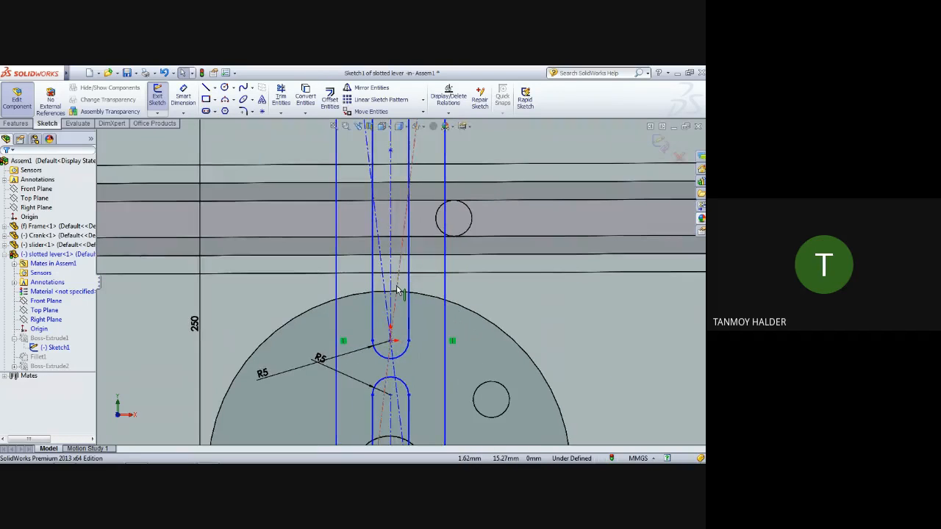
{"action": "left_click", "coordinate": [398, 289]}
{"action": "key", "text": "Delete"}
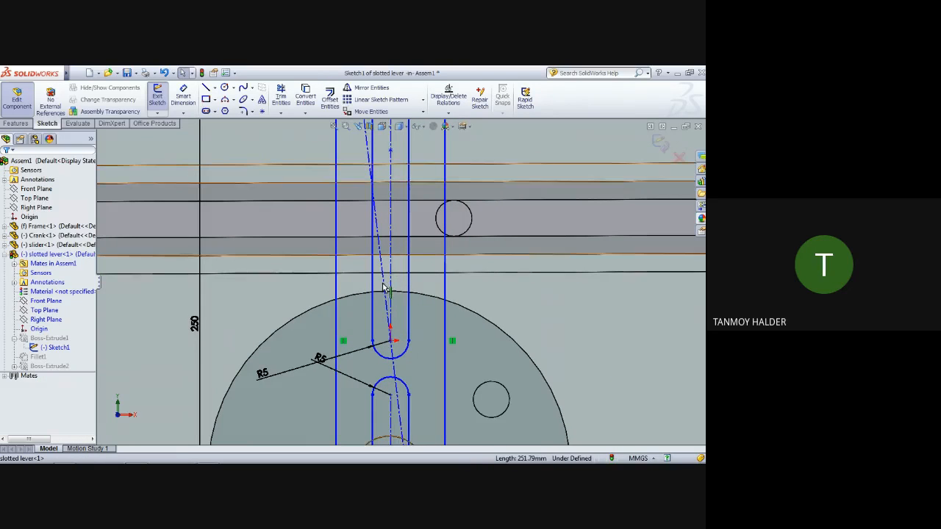
{"action": "left_click", "coordinate": [384, 284]}
{"action": "key", "text": "Delete"}
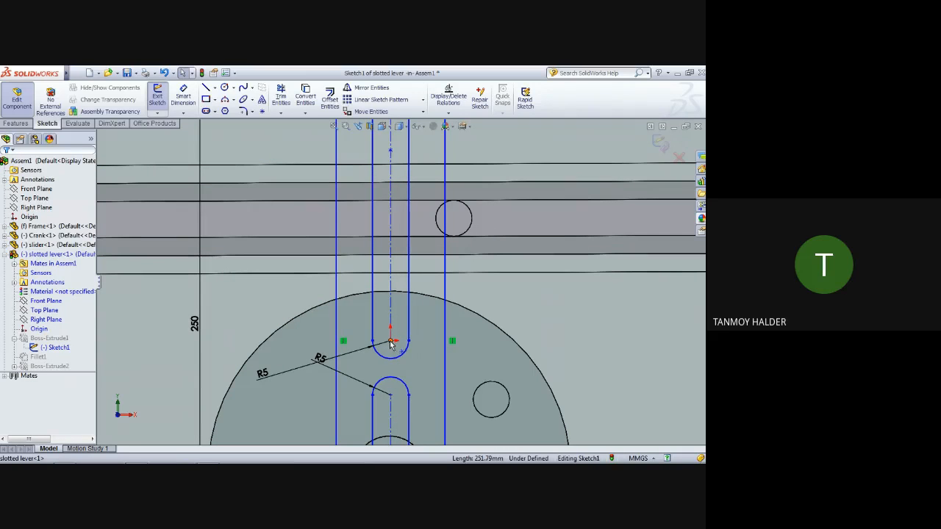
Examine the relations on the point at the upper slot's lower arc centre, and clear the selection
{"action": "scroll", "coordinate": [392, 343], "scroll_direction": "down", "scroll_amount": 1}
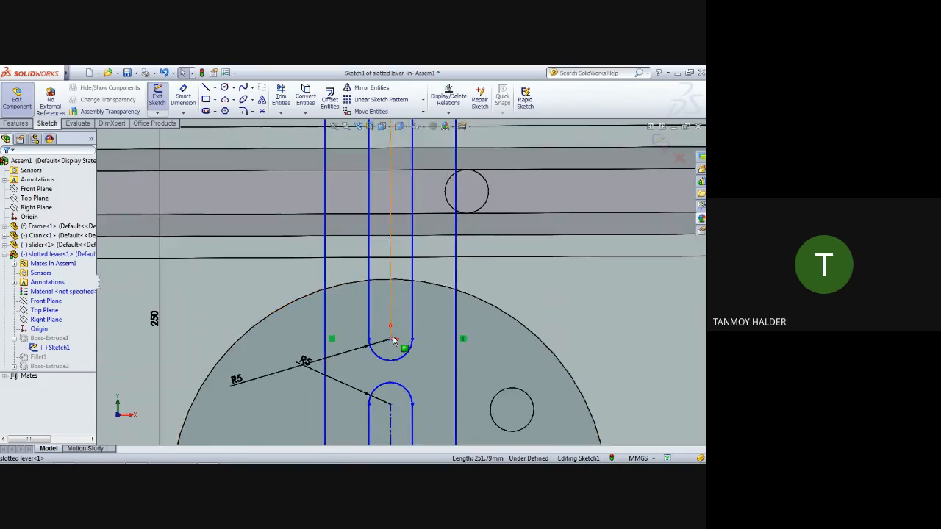
{"action": "scroll", "coordinate": [393, 341], "scroll_direction": "down", "scroll_amount": 2}
{"action": "left_click", "coordinate": [391, 327]}
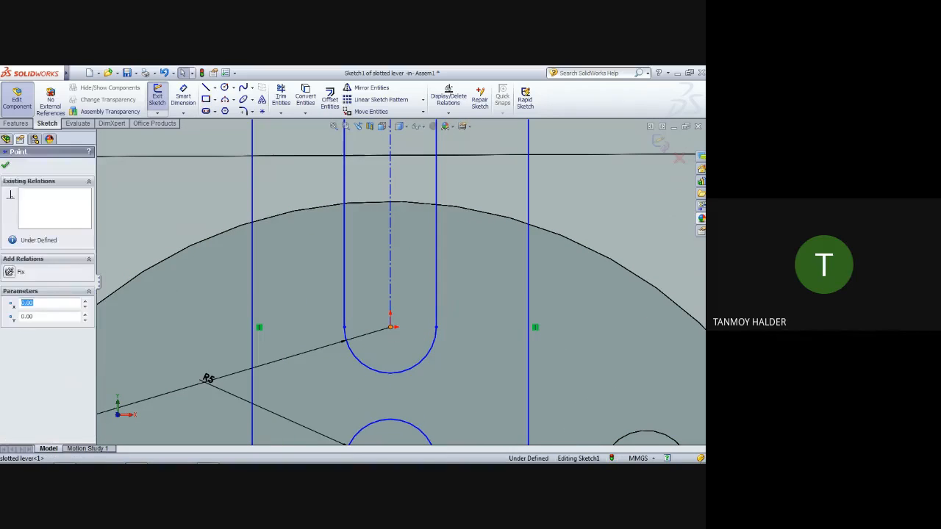
{"action": "left_click", "coordinate": [393, 333]}
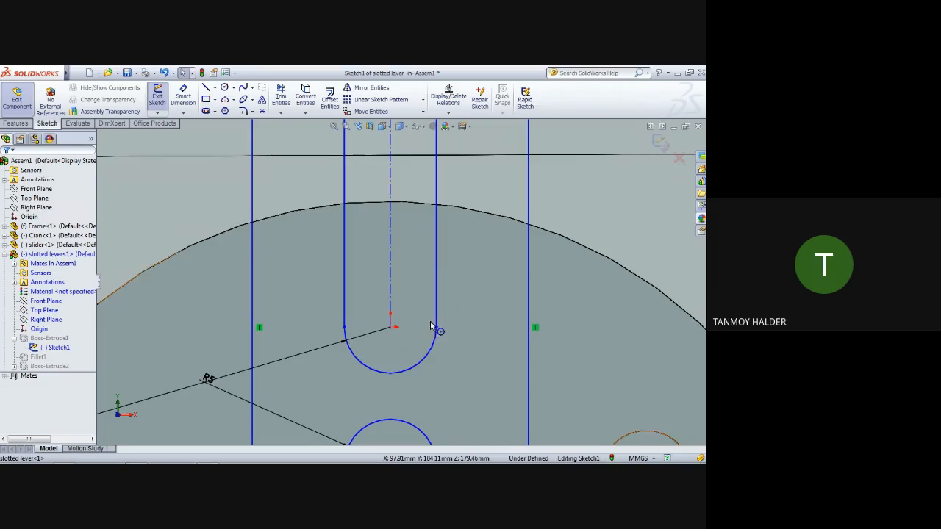
{"action": "scroll", "coordinate": [410, 325], "scroll_direction": "up", "scroll_amount": 8}
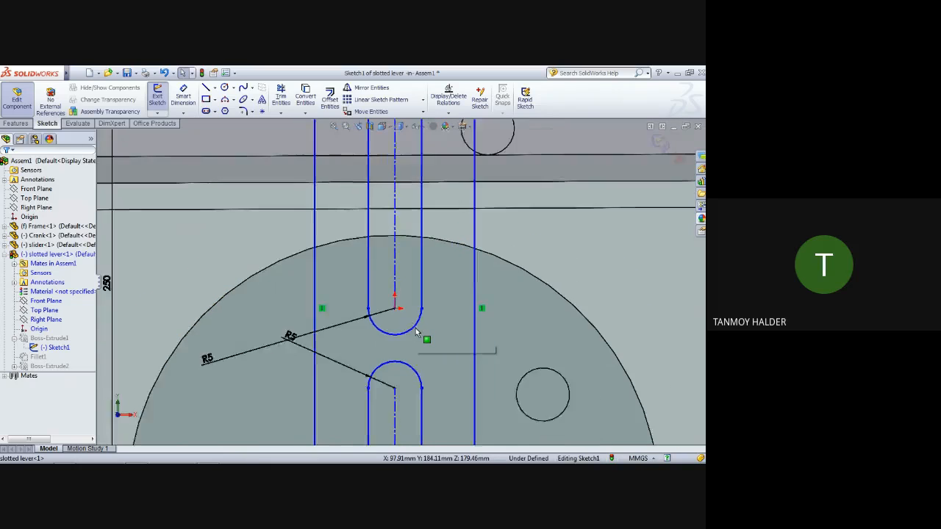
{"action": "scroll", "coordinate": [416, 333], "scroll_direction": "up", "scroll_amount": 3}
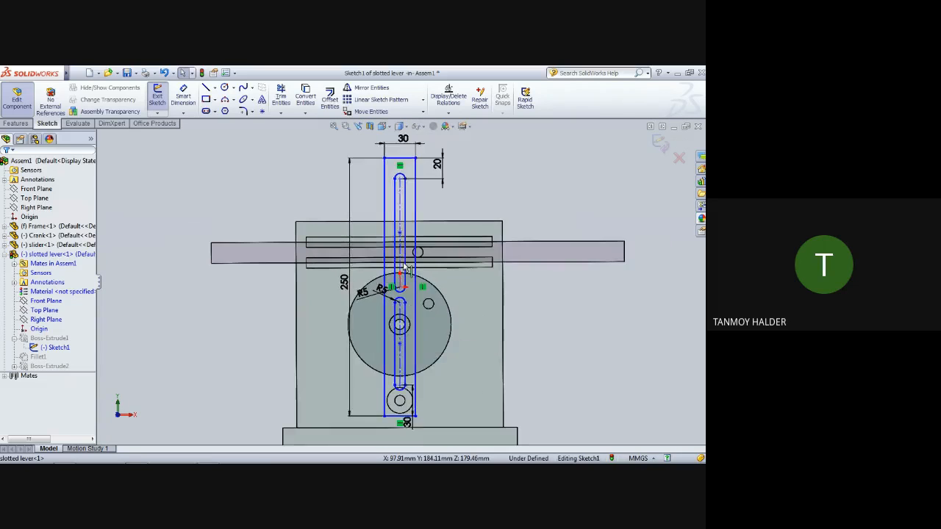
Dimension the length of the upper slot's straight side at 90 mm
{"action": "scroll", "coordinate": [405, 232], "scroll_direction": "down", "scroll_amount": 4}
{"action": "scroll", "coordinate": [410, 213], "scroll_direction": "down", "scroll_amount": 2}
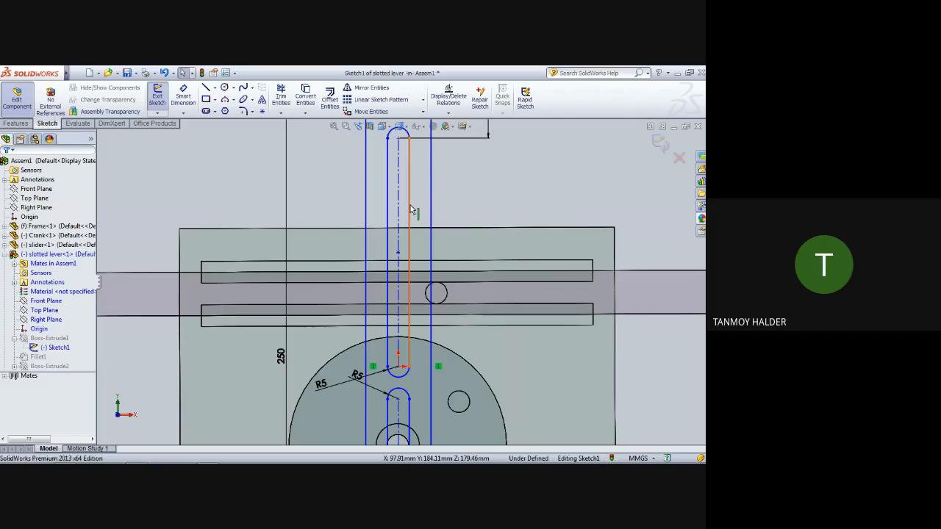
{"action": "left_click", "coordinate": [412, 211]}
{"action": "left_click", "coordinate": [7, 167]}
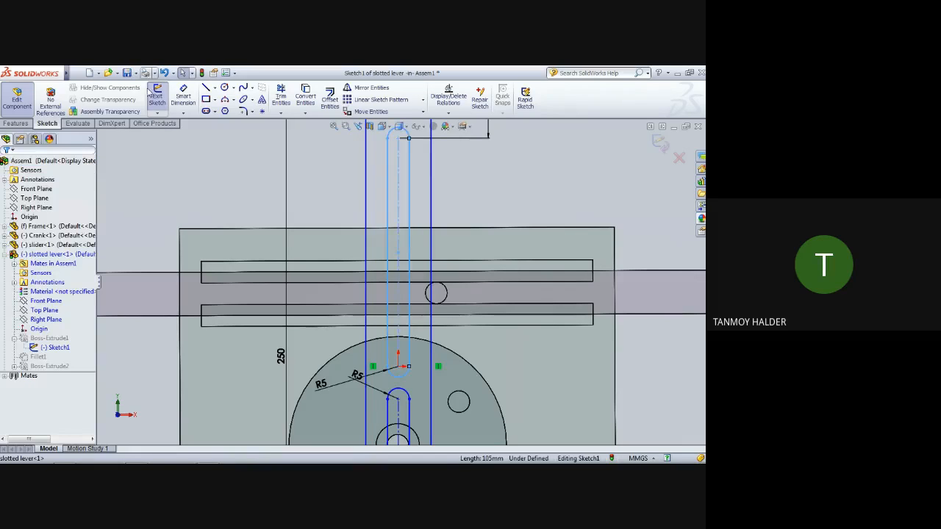
{"action": "left_click", "coordinate": [412, 194]}
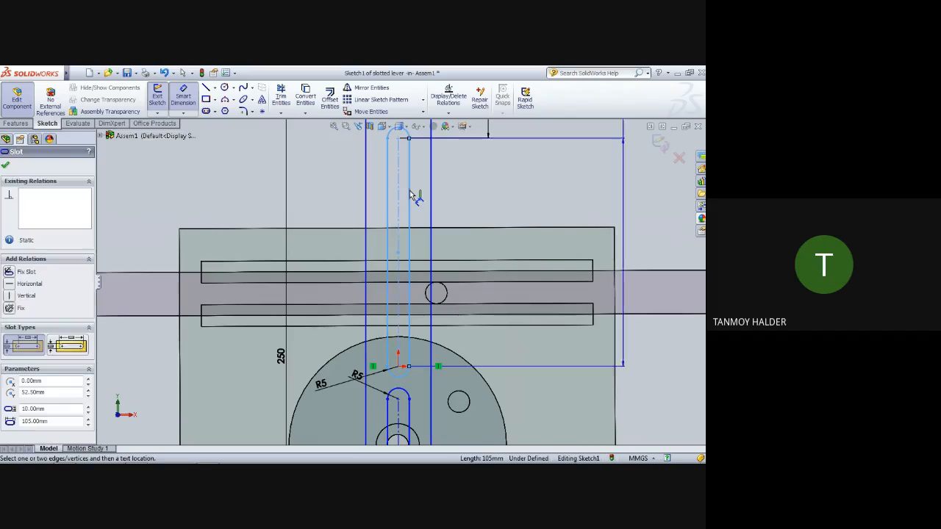
{"action": "left_click", "coordinate": [548, 202]}
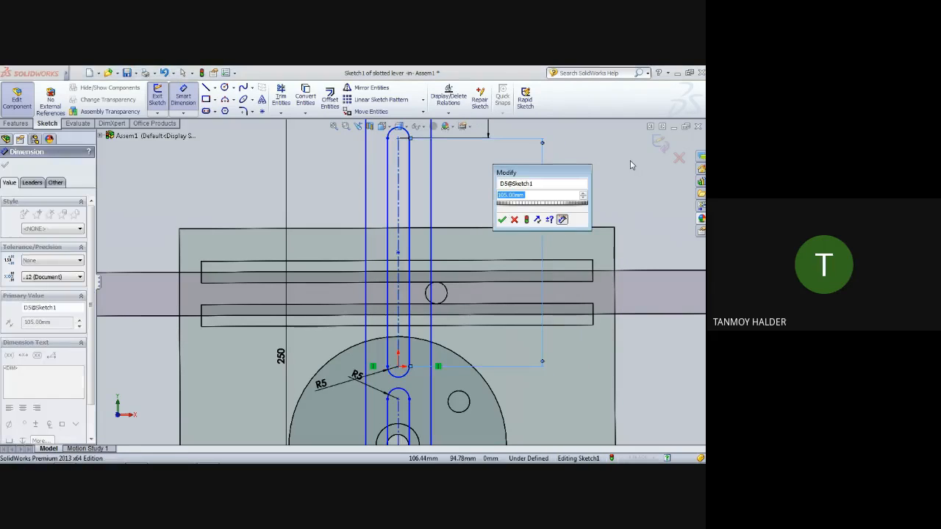
{"action": "type", "text": "90"}
{"action": "key", "text": "Return"}
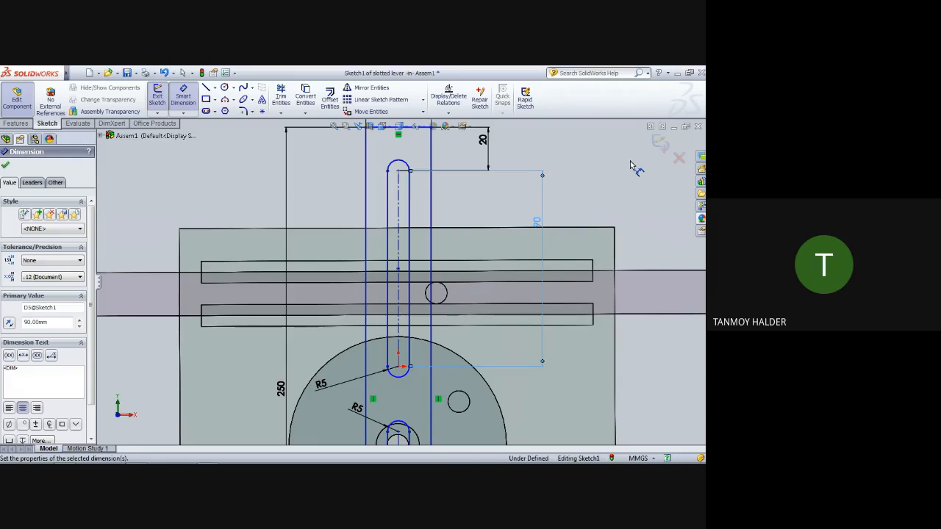
Check the lever's slots against the crank and frame pins, and undo the 90 mm value on the upper slot's length
{"action": "scroll", "coordinate": [463, 283], "scroll_direction": "down", "scroll_amount": 2}
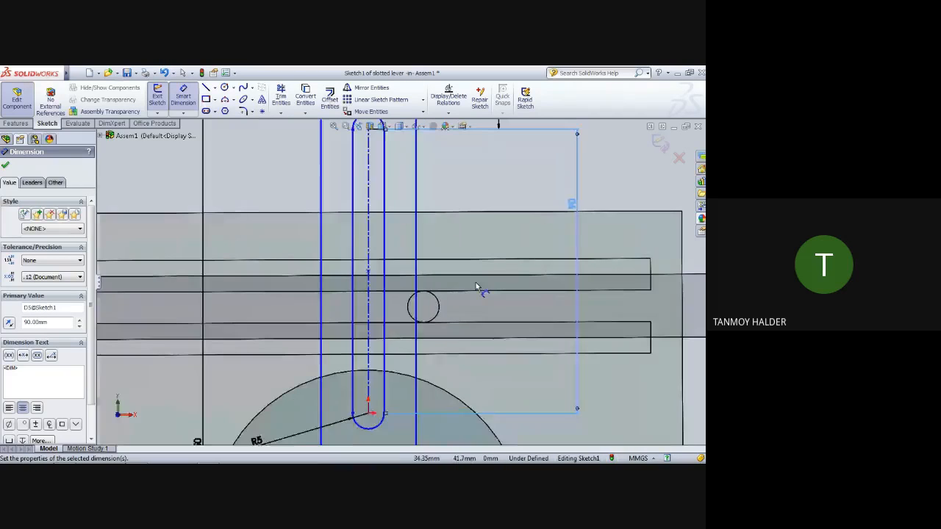
{"action": "scroll", "coordinate": [385, 282], "scroll_direction": "up", "scroll_amount": 3}
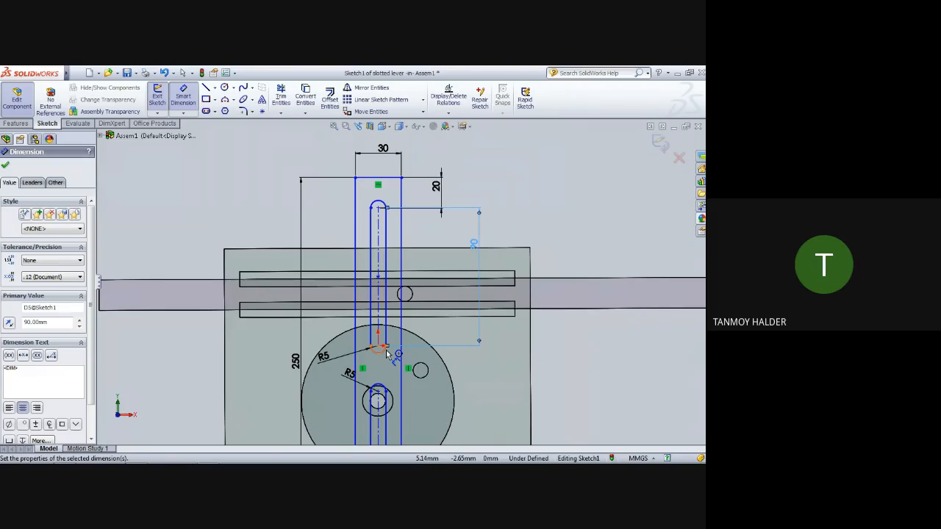
{"action": "scroll", "coordinate": [387, 354], "scroll_direction": "up", "scroll_amount": 3}
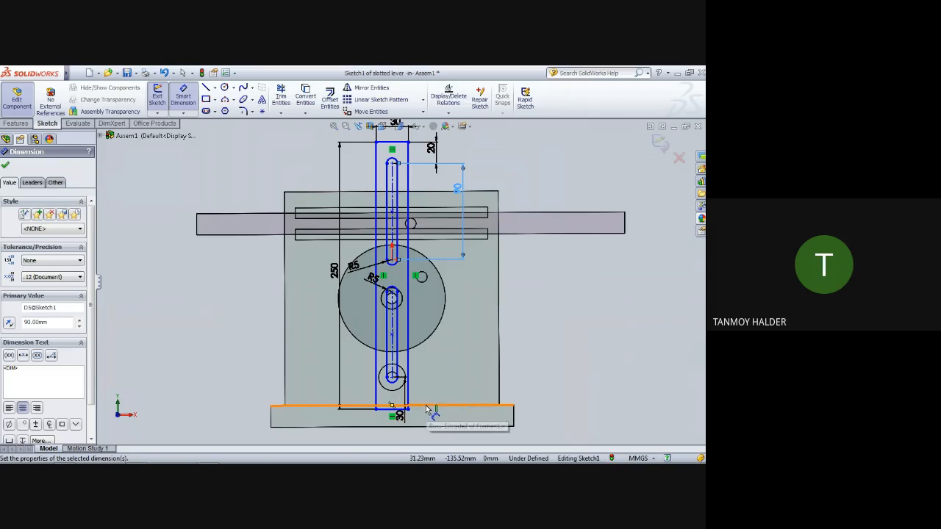
{"action": "key", "text": "ctrl+z"}
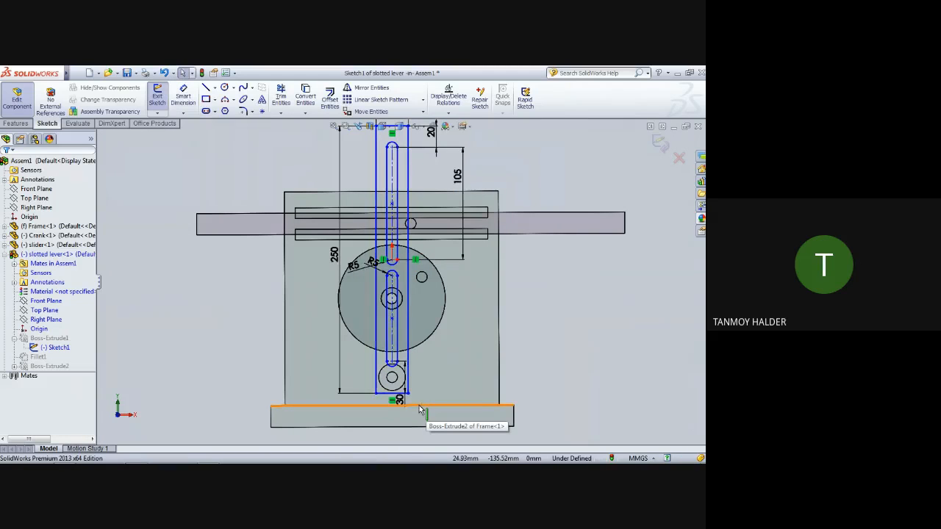
{"action": "scroll", "coordinate": [419, 410], "scroll_direction": "down", "scroll_amount": 4}
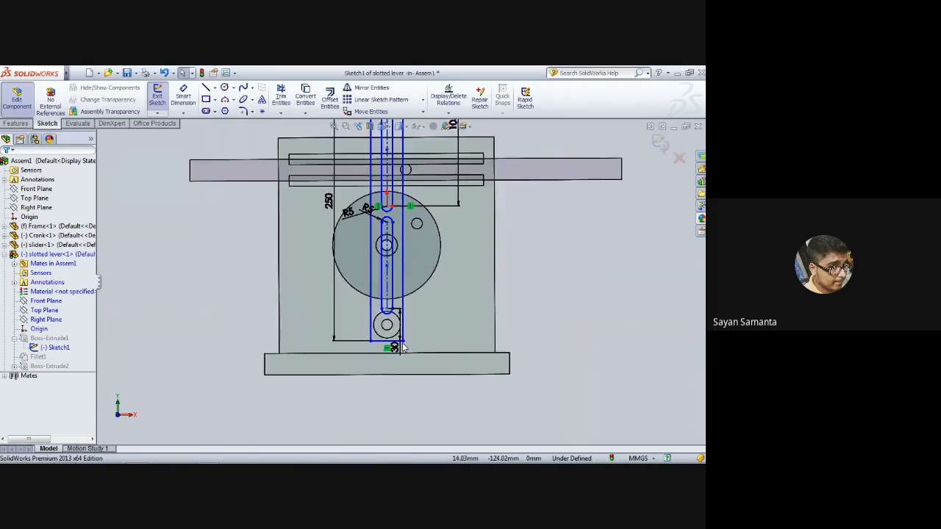
{"action": "scroll", "coordinate": [393, 357], "scroll_direction": "up", "scroll_amount": 4}
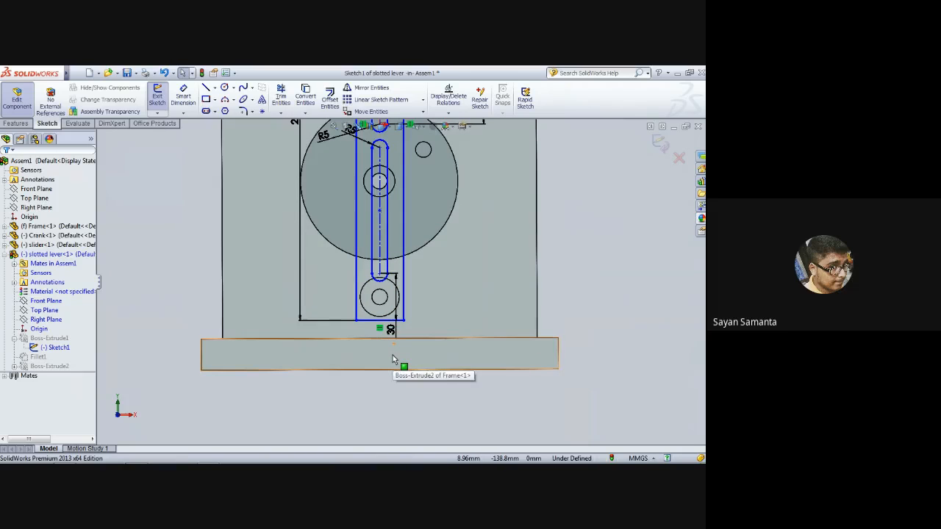
Try raising the upper slot's lower arc centre above the crank disc, and undo the move
{"action": "scroll", "coordinate": [392, 356], "scroll_direction": "up", "scroll_amount": 1}
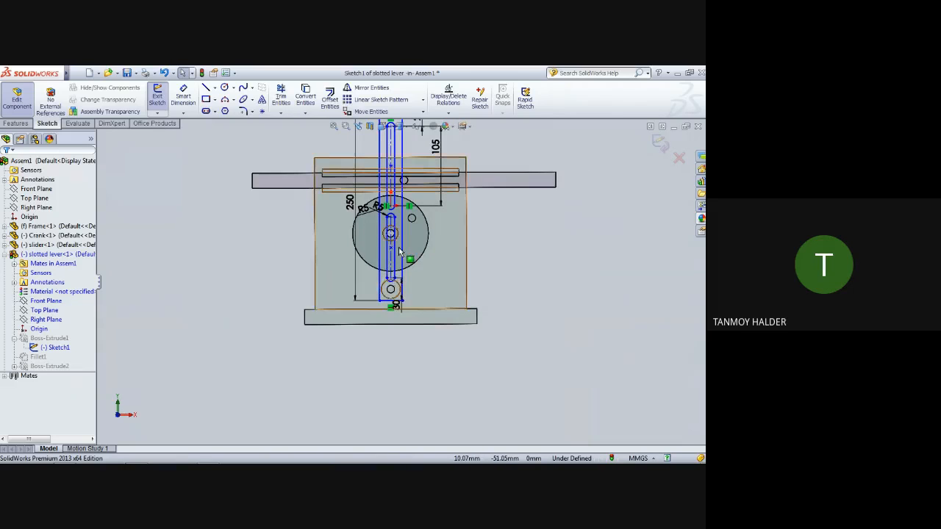
{"action": "scroll", "coordinate": [383, 181], "scroll_direction": "down", "scroll_amount": 1}
{"action": "scroll", "coordinate": [384, 181], "scroll_direction": "down", "scroll_amount": 3}
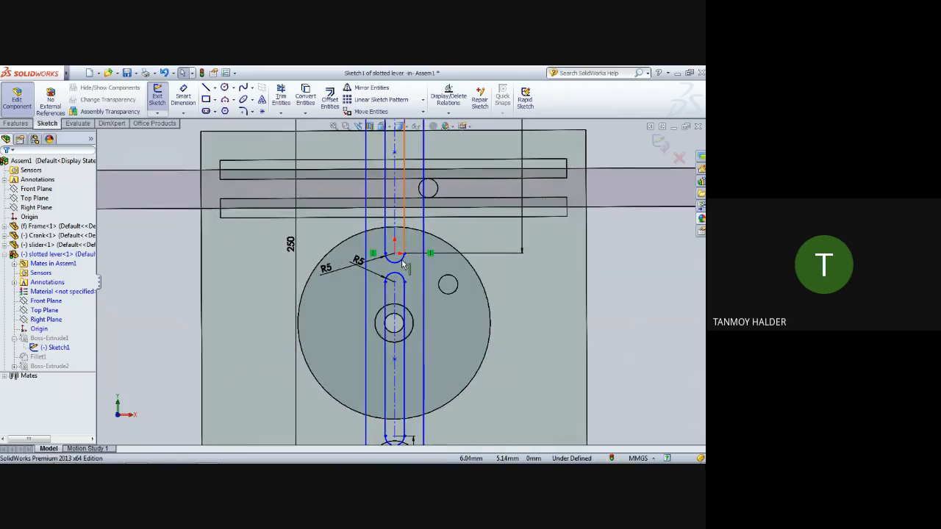
{"action": "left_click_drag", "start_coordinate": [395, 253], "coordinate": [395, 221]}
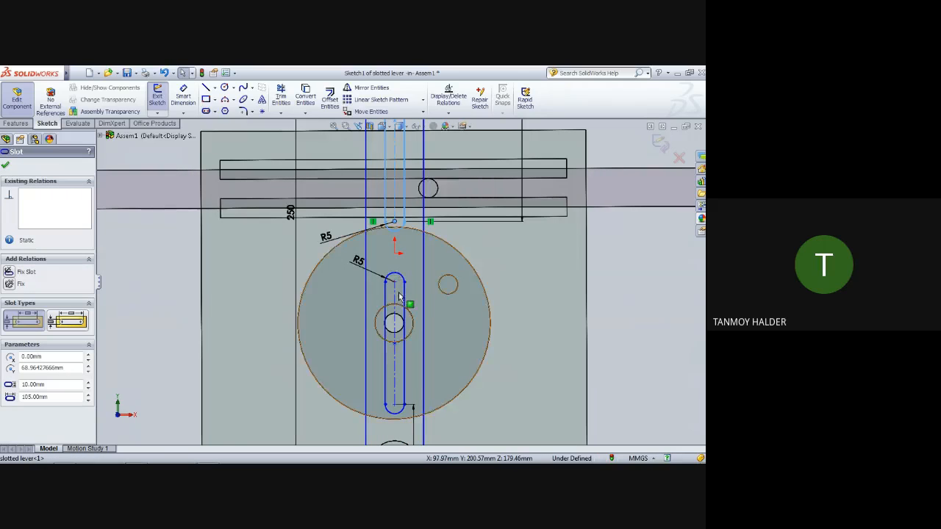
{"action": "scroll", "coordinate": [397, 278], "scroll_direction": "up", "scroll_amount": 5}
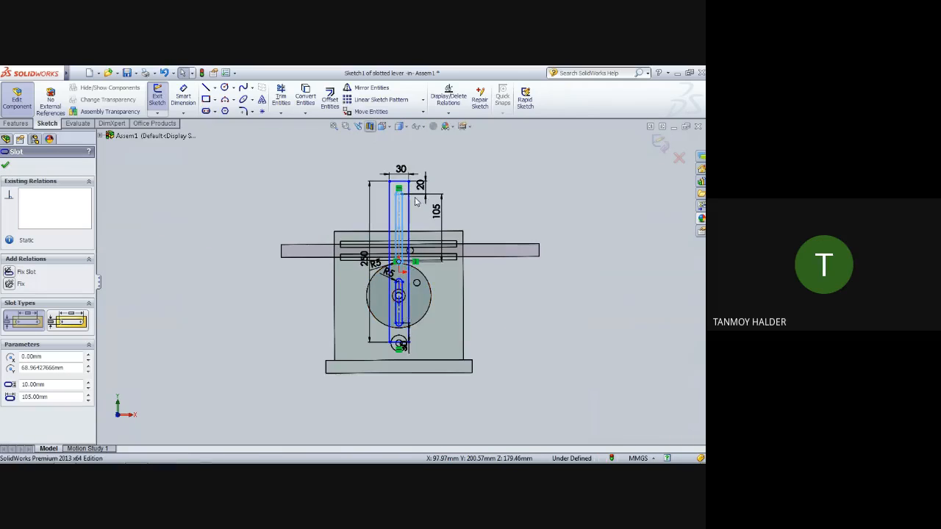
{"action": "scroll", "coordinate": [405, 283], "scroll_direction": "down", "scroll_amount": 2}
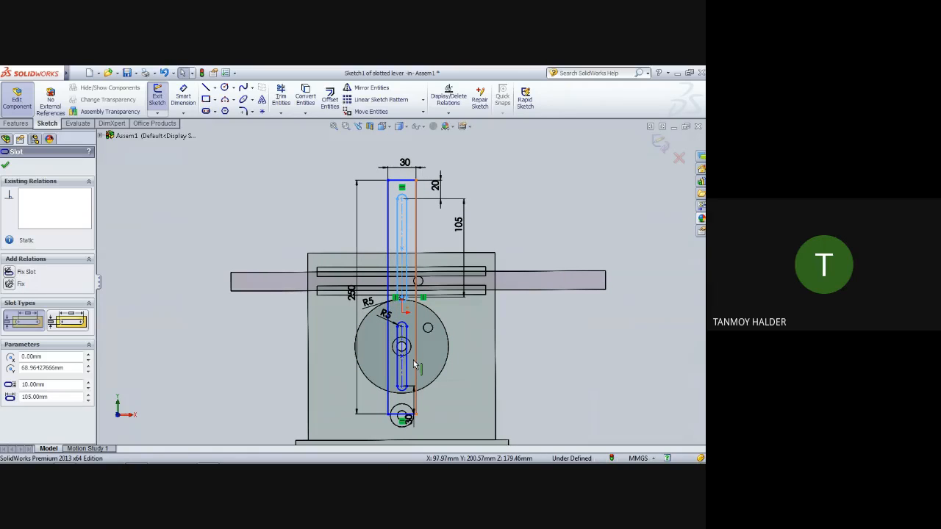
{"action": "key", "text": "ctrl+z"}
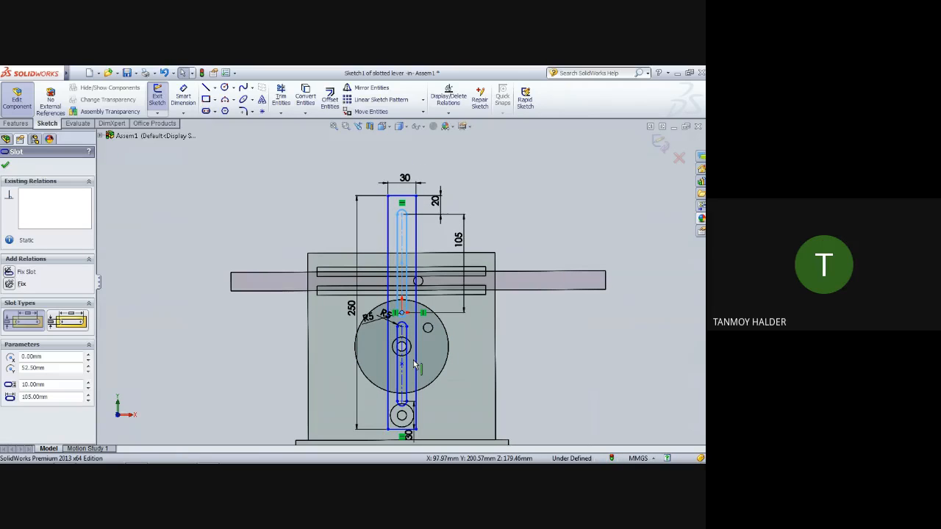
Try snapping the upper slot's lower arc centre onto the crank disc's upper edge, and undo it
{"action": "scroll", "coordinate": [349, 346], "scroll_direction": "down", "scroll_amount": 3}
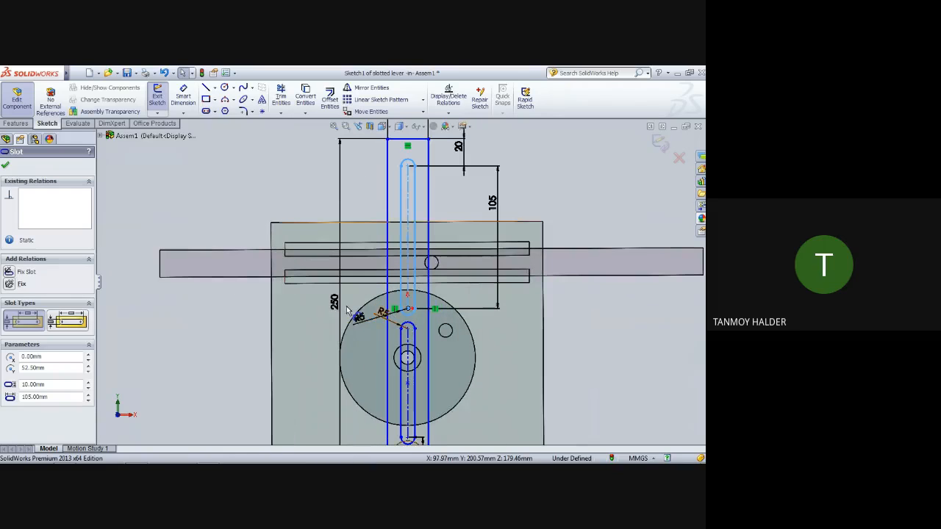
{"action": "scroll", "coordinate": [346, 314], "scroll_direction": "up", "scroll_amount": 3}
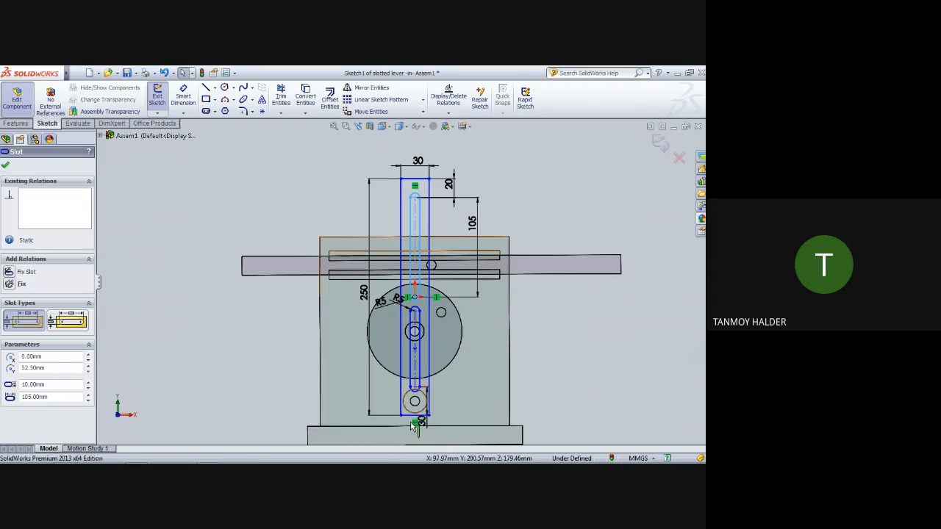
{"action": "scroll", "coordinate": [424, 419], "scroll_direction": "down", "scroll_amount": 2}
{"action": "scroll", "coordinate": [428, 403], "scroll_direction": "down", "scroll_amount": 3}
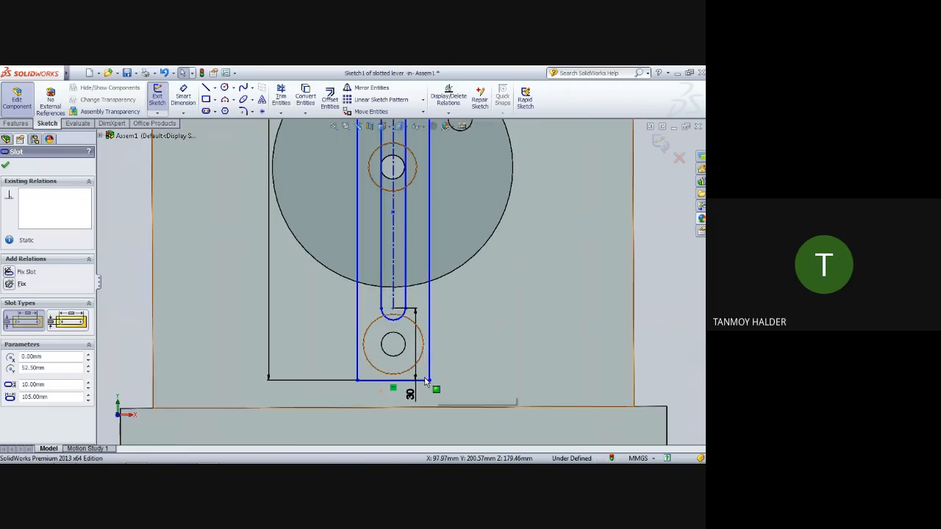
{"action": "scroll", "coordinate": [416, 397], "scroll_direction": "up", "scroll_amount": 5}
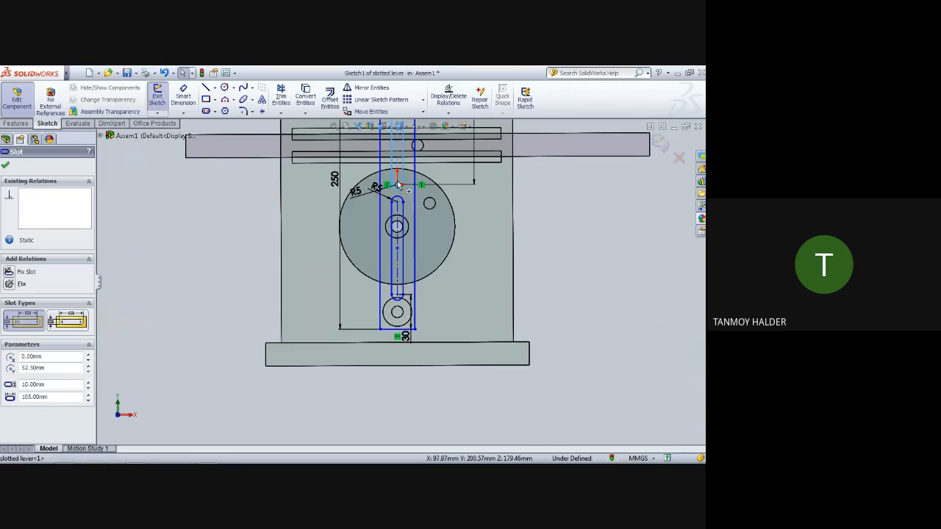
{"action": "left_click_drag", "start_coordinate": [397, 184], "coordinate": [398, 172]}
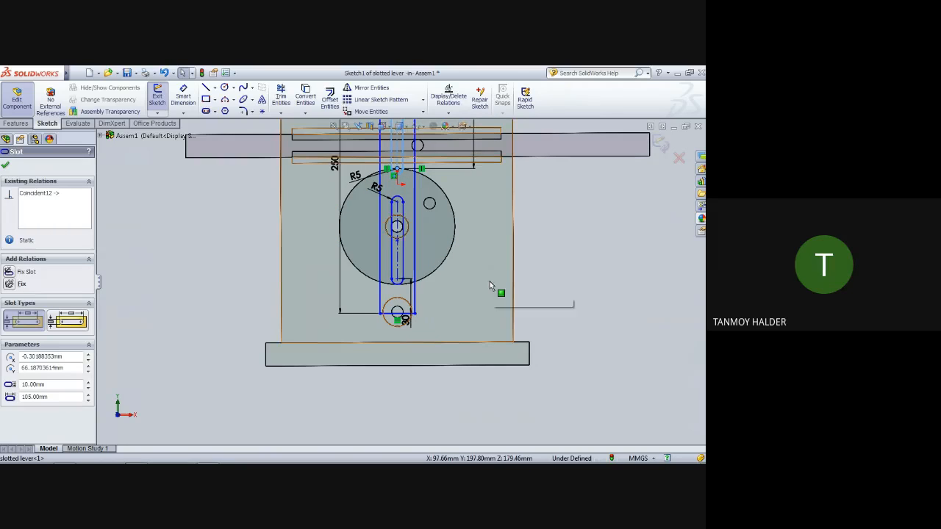
{"action": "key", "text": "ctrl+z"}
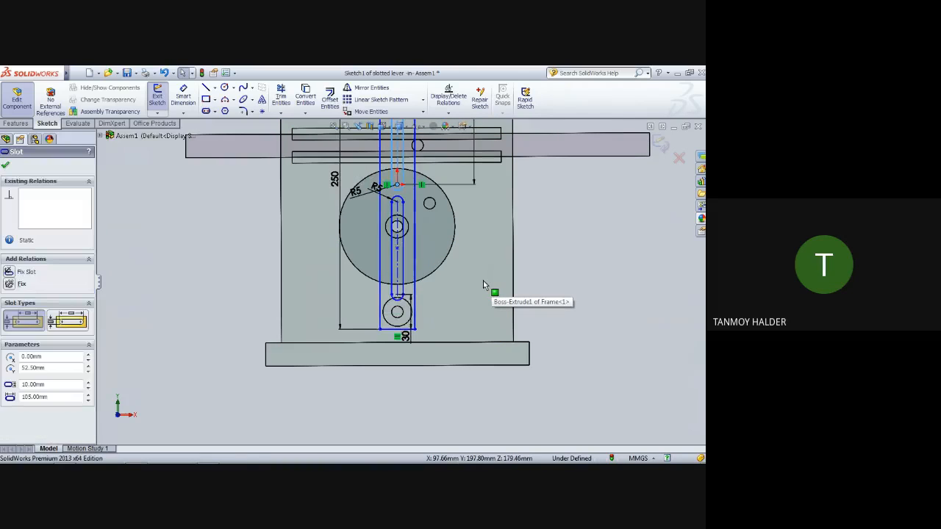
Set the distance from the lower slot's lower arc centre to the lever's bottom edge to 50 mm
{"action": "scroll", "coordinate": [425, 377], "scroll_direction": "up", "scroll_amount": 2}
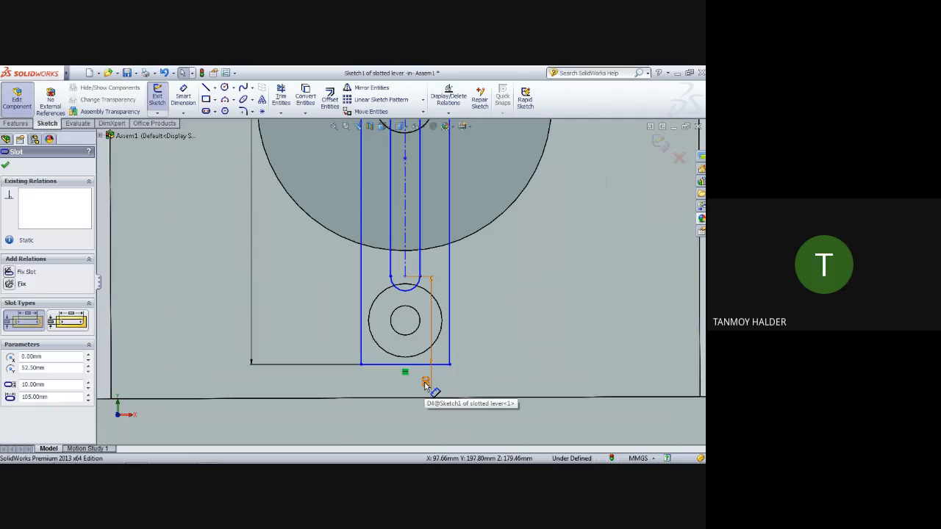
{"action": "double_click", "coordinate": [425, 383]}
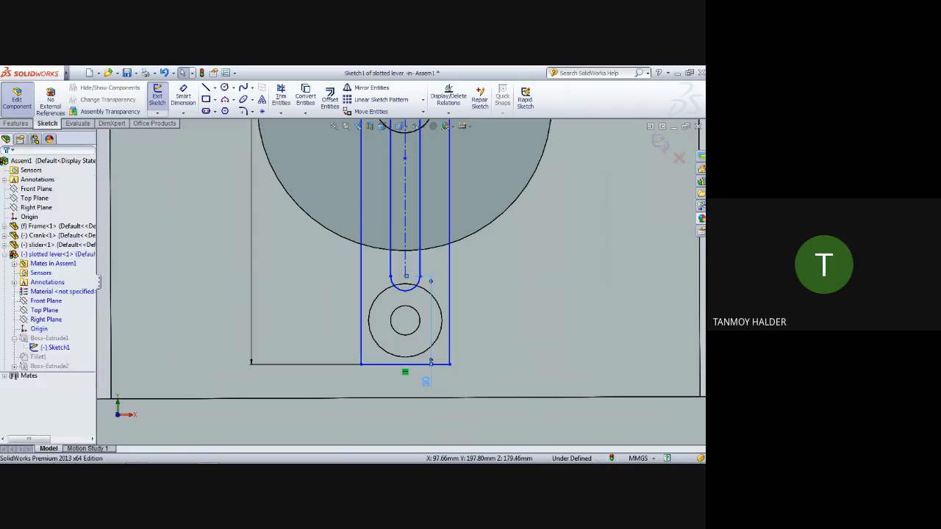
{"action": "type", "text": "50"}
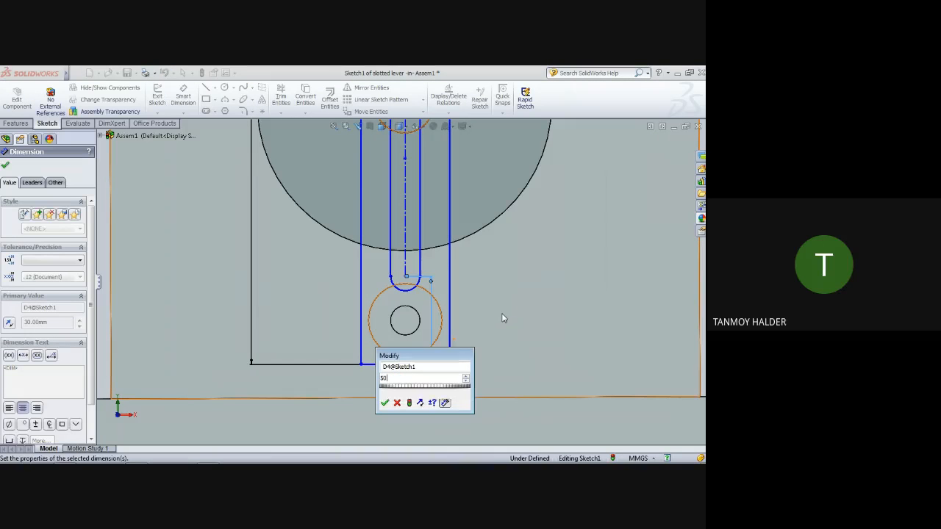
{"action": "key", "text": "Return"}
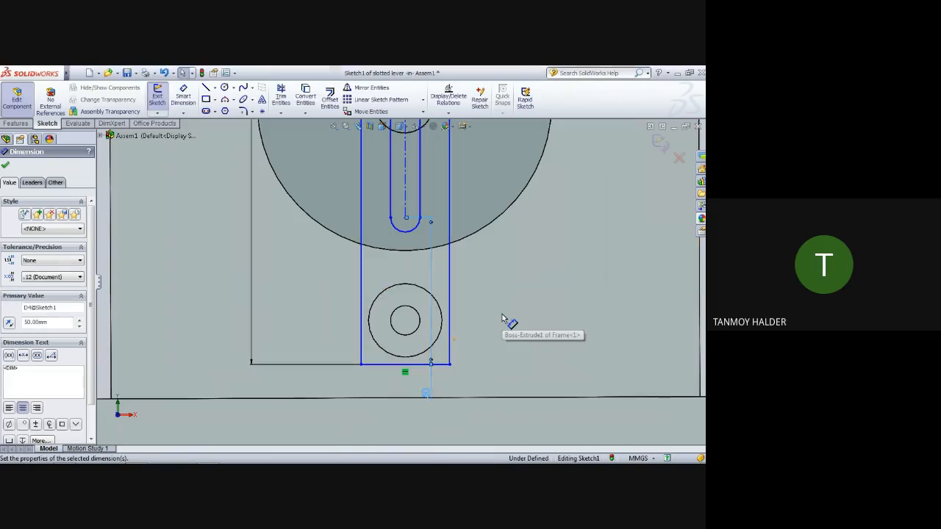
Delete the upper slot's 105 mm length dimension and raise its lower end to shorten the slot to about 84 mm
{"action": "scroll", "coordinate": [486, 316], "scroll_direction": "up", "scroll_amount": 6}
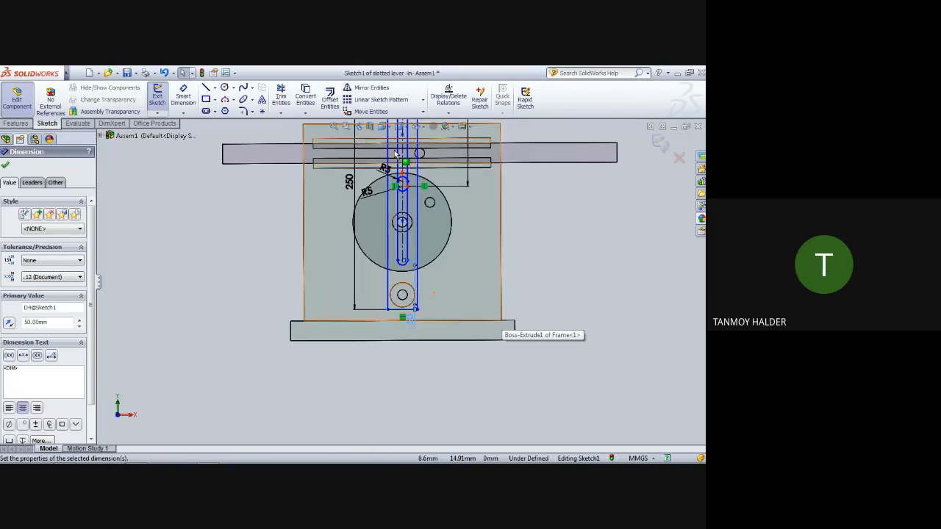
{"action": "scroll", "coordinate": [422, 301], "scroll_direction": "down", "scroll_amount": 6}
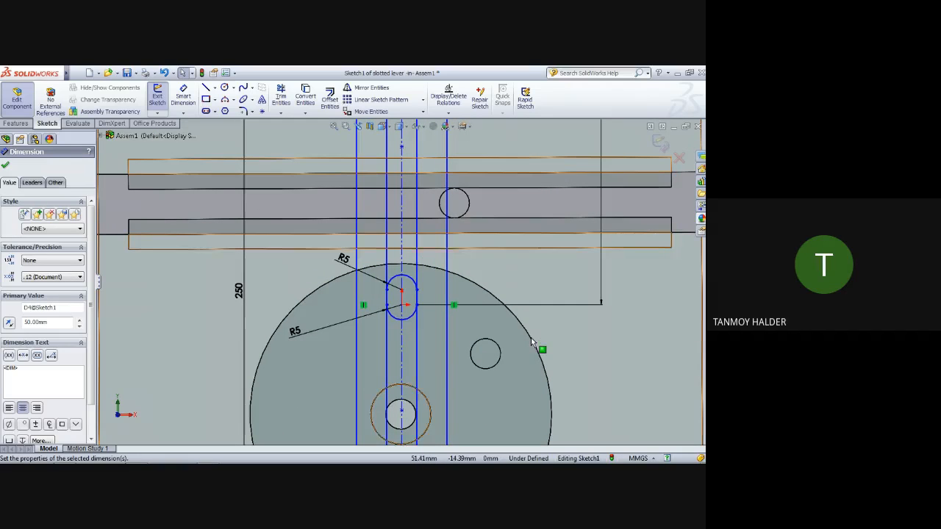
{"action": "scroll", "coordinate": [530, 335], "scroll_direction": "up", "scroll_amount": 3}
{"action": "left_click", "coordinate": [496, 189]}
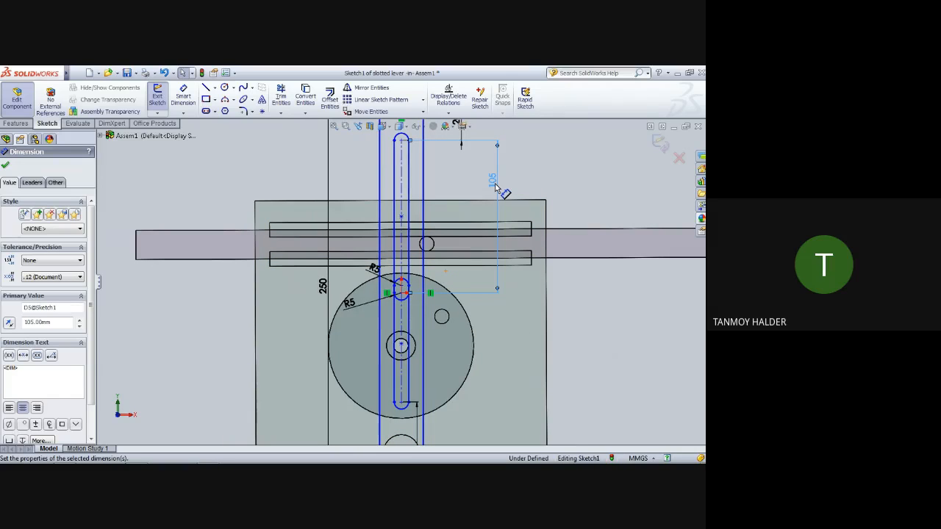
{"action": "key", "text": "Delete"}
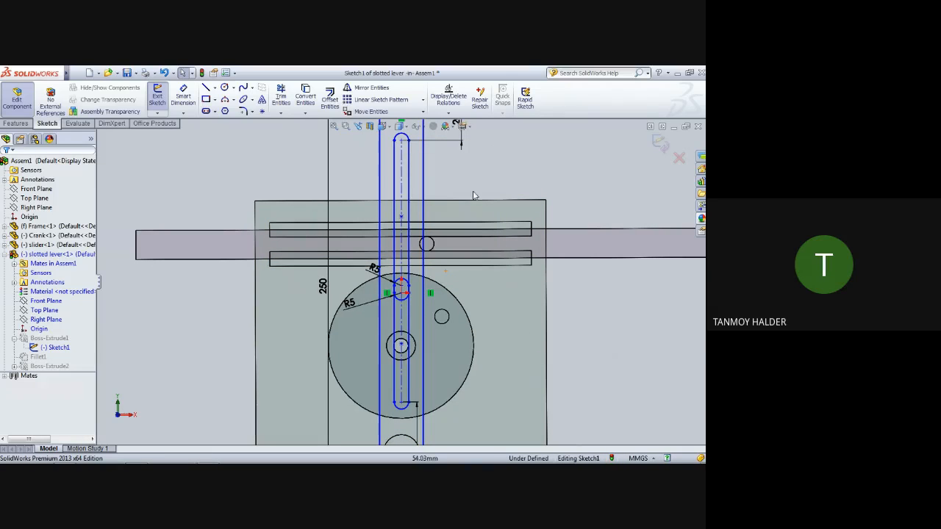
{"action": "left_click", "coordinate": [403, 295]}
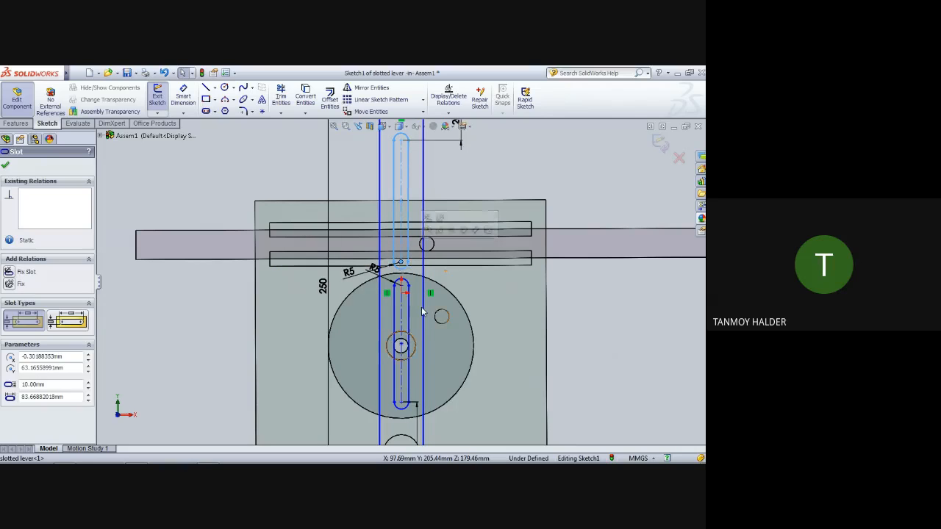
Try extending the lower slot down to the crank disc's bottom edge, undo the change, and clear the selection
{"action": "scroll", "coordinate": [422, 314], "scroll_direction": "down", "scroll_amount": 1}
{"action": "scroll", "coordinate": [423, 314], "scroll_direction": "up", "scroll_amount": 2}
{"action": "scroll", "coordinate": [423, 314], "scroll_direction": "up", "scroll_amount": 1}
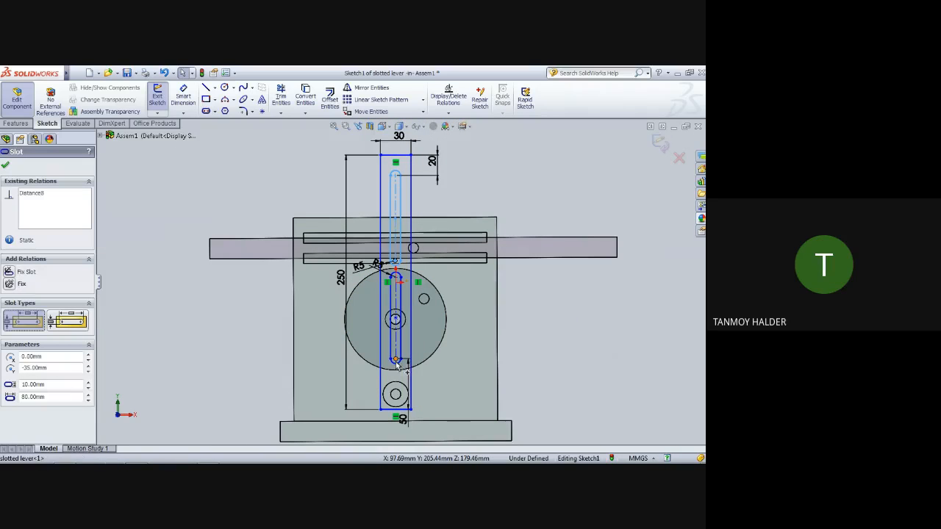
{"action": "left_click_drag", "start_coordinate": [396, 361], "coordinate": [396, 370]}
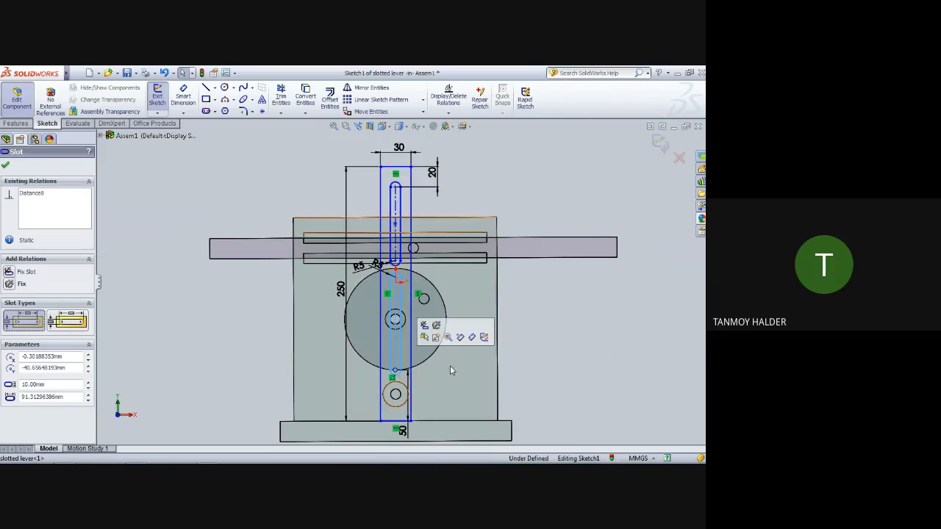
{"action": "key", "text": "ctrl+z"}
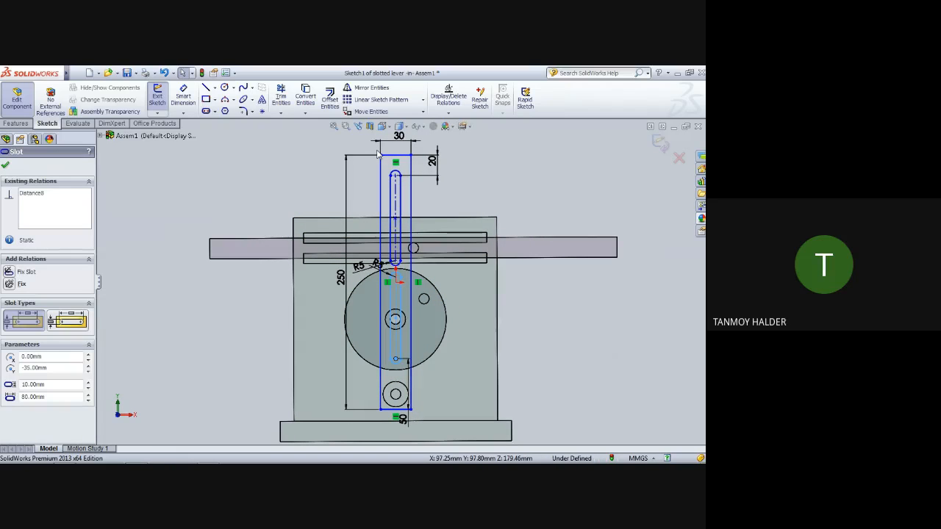
{"action": "left_click", "coordinate": [5, 165]}
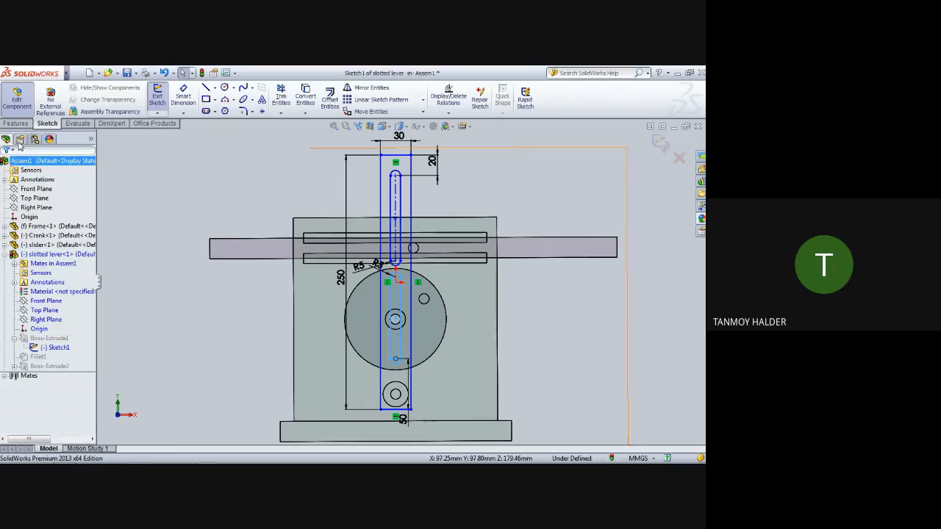
Dimension the upper slot's straight side at 85 mm with Smart Dimension
{"action": "left_click", "coordinate": [183, 98]}
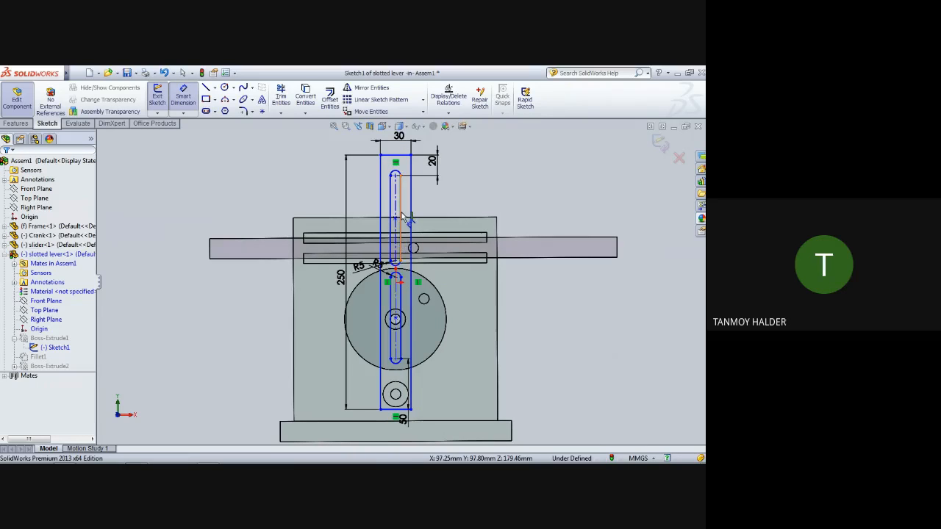
{"action": "left_click", "coordinate": [403, 217]}
{"action": "left_click", "coordinate": [493, 199]}
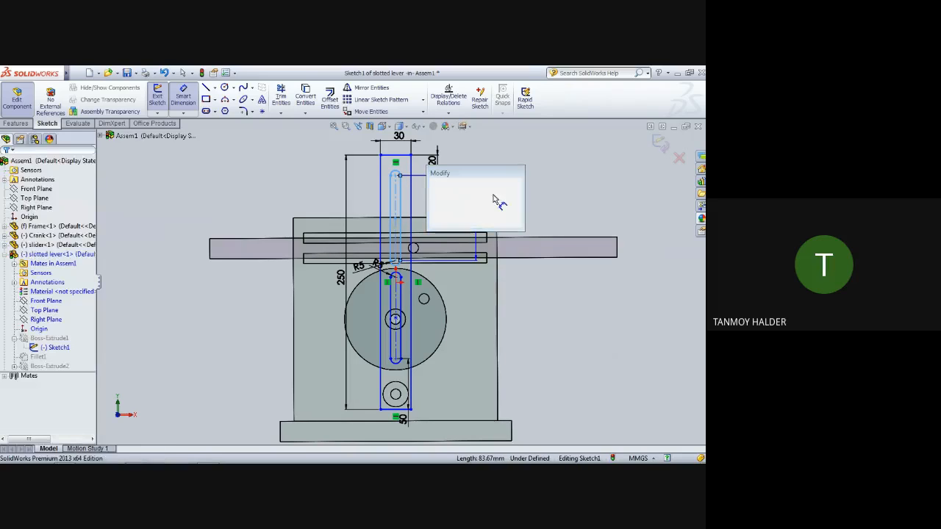
{"action": "type", "text": "8"}
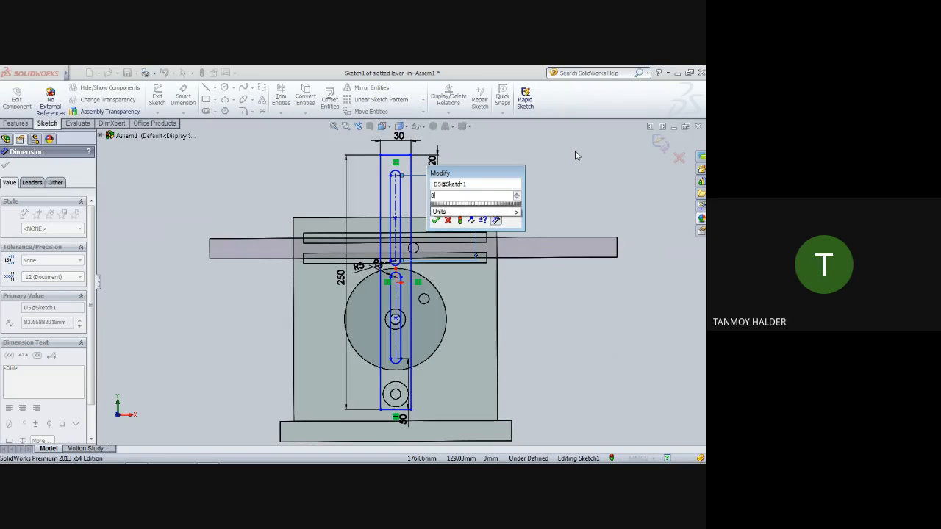
{"action": "type", "text": "5"}
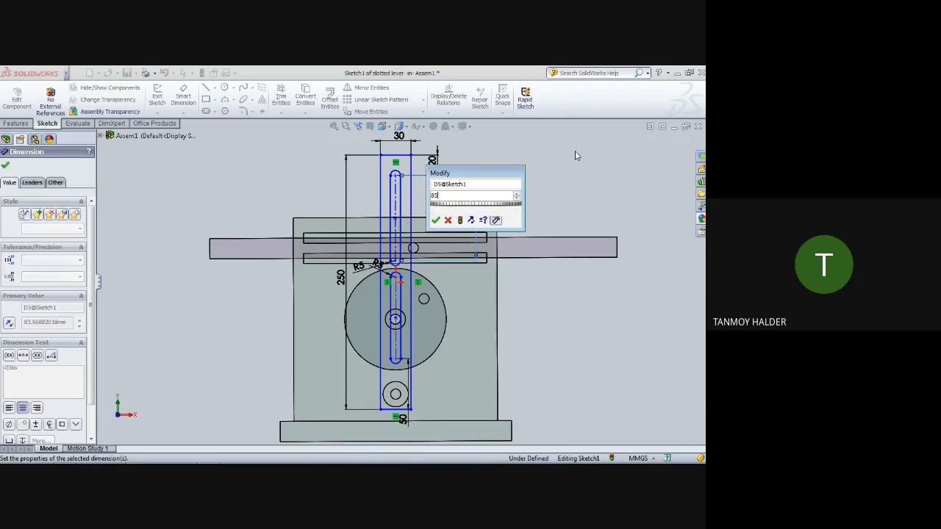
{"action": "key", "text": "Return"}
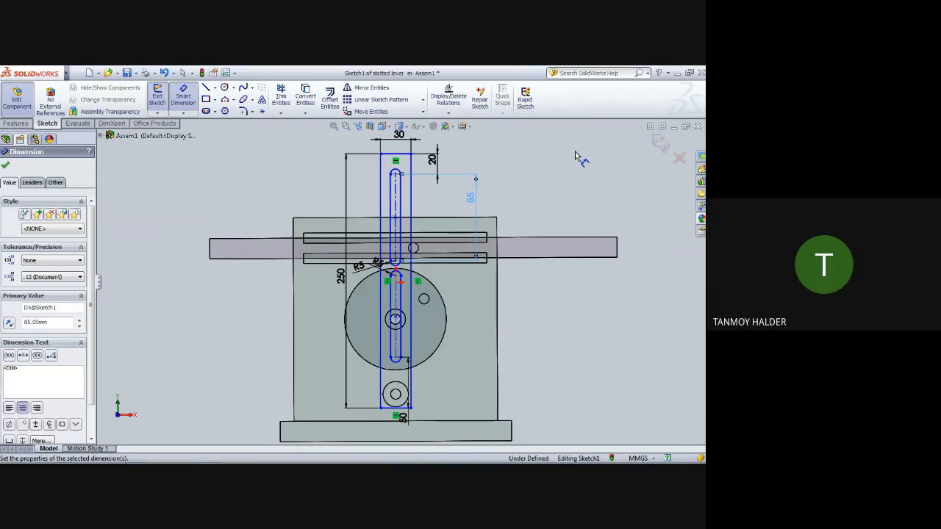
{"action": "left_click", "coordinate": [6, 166]}
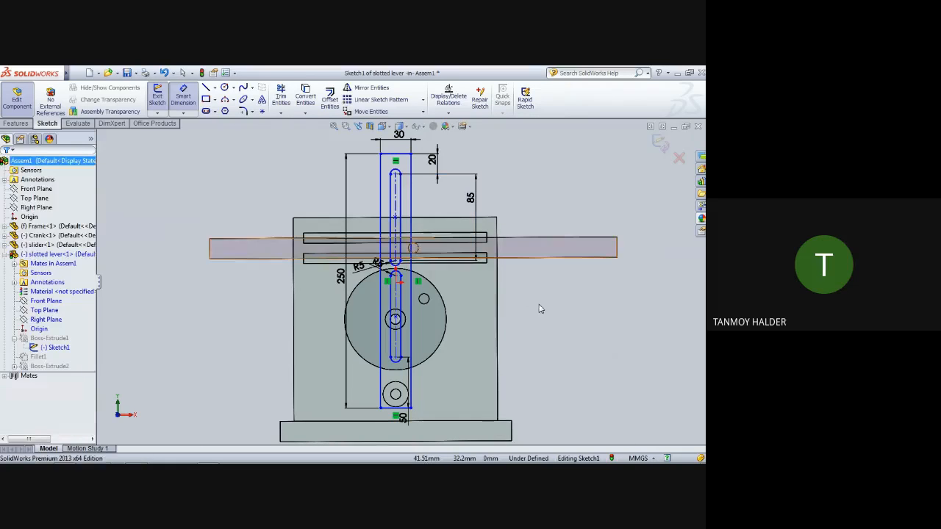
Set the distance from the lower slot's lower arc centre to the lever's bottom edge to 45 mm
{"action": "middle_click_drag", "start_coordinate": [568, 333], "coordinate": [588, 330]}
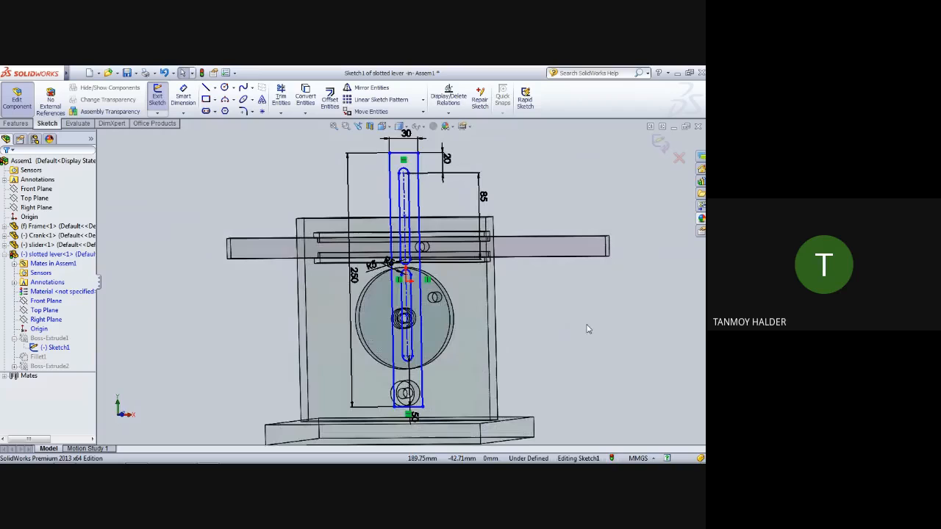
{"action": "double_click", "coordinate": [414, 419]}
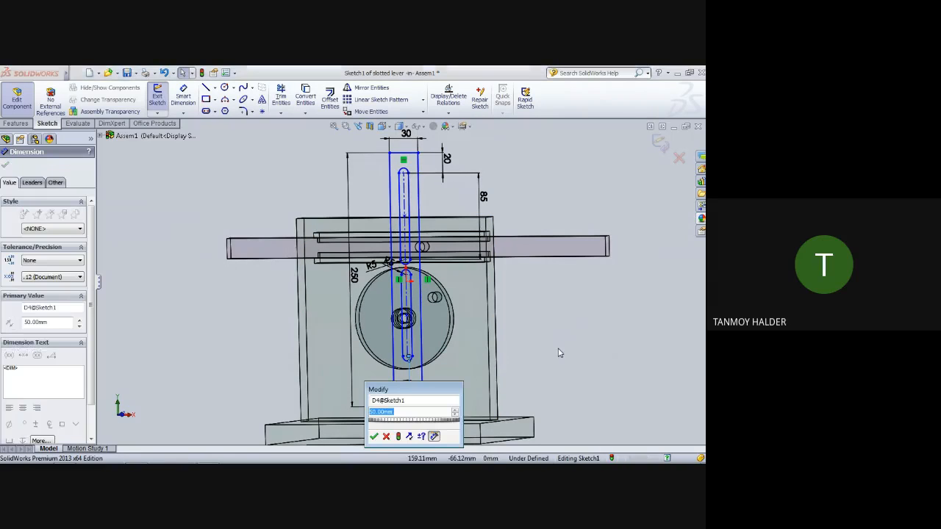
{"action": "type", "text": "45"}
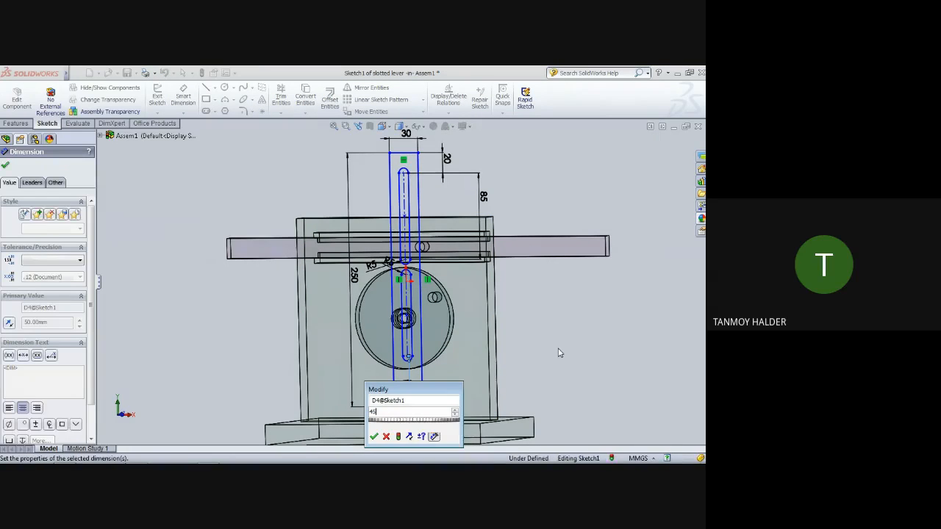
{"action": "key", "text": "Return"}
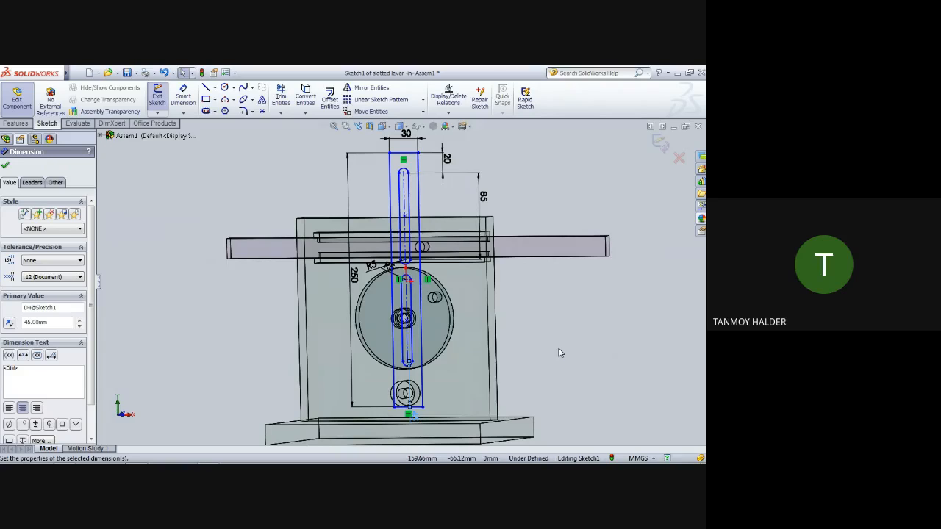
Dimension the lower slot's straight side at 90 mm with Smart Dimension
{"action": "scroll", "coordinate": [408, 297], "scroll_direction": "down", "scroll_amount": 5}
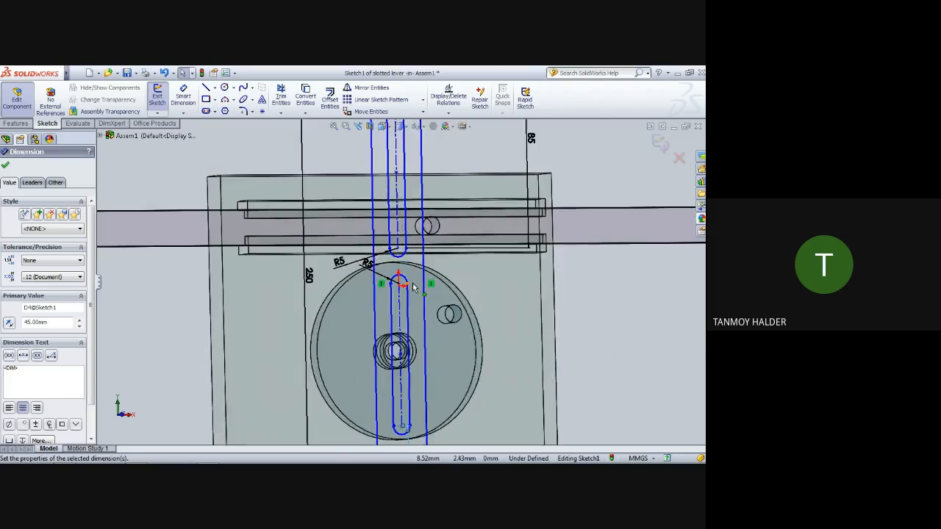
{"action": "left_click", "coordinate": [403, 341]}
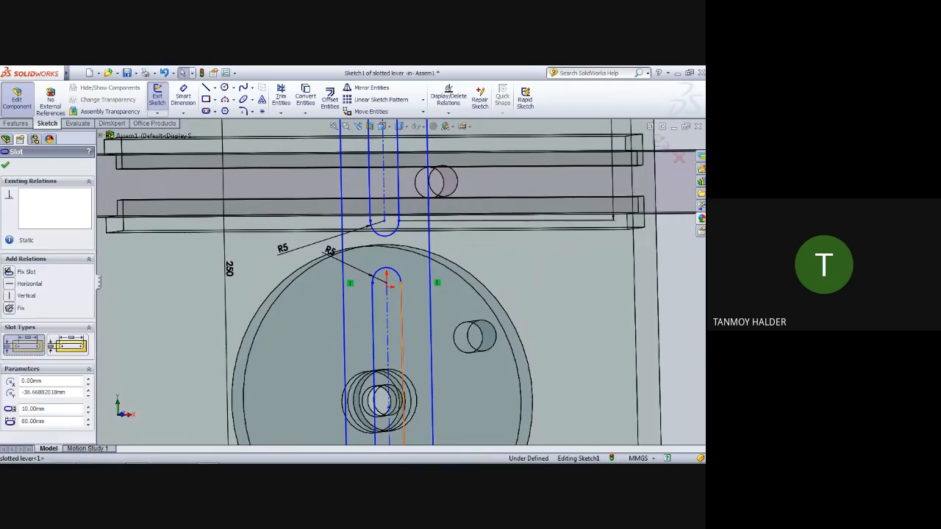
{"action": "left_click", "coordinate": [5, 168]}
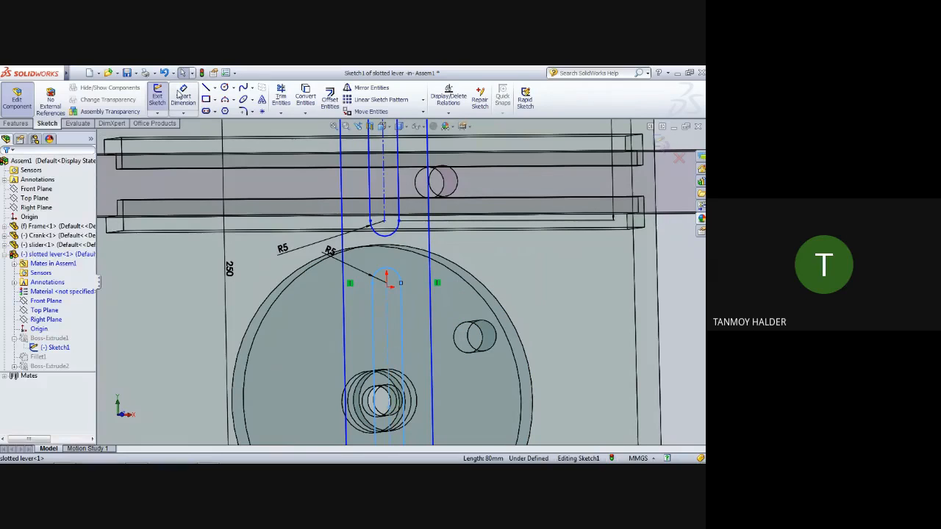
{"action": "left_click", "coordinate": [403, 333]}
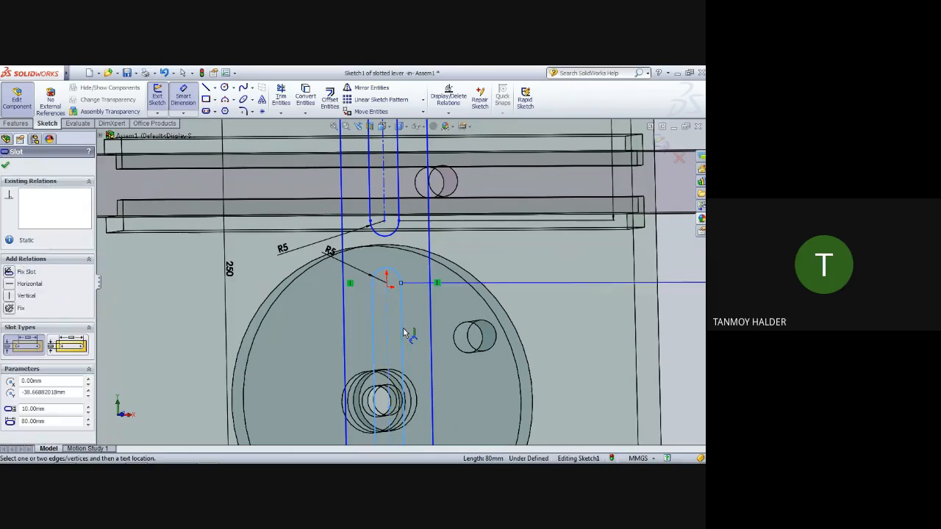
{"action": "left_click", "coordinate": [542, 329]}
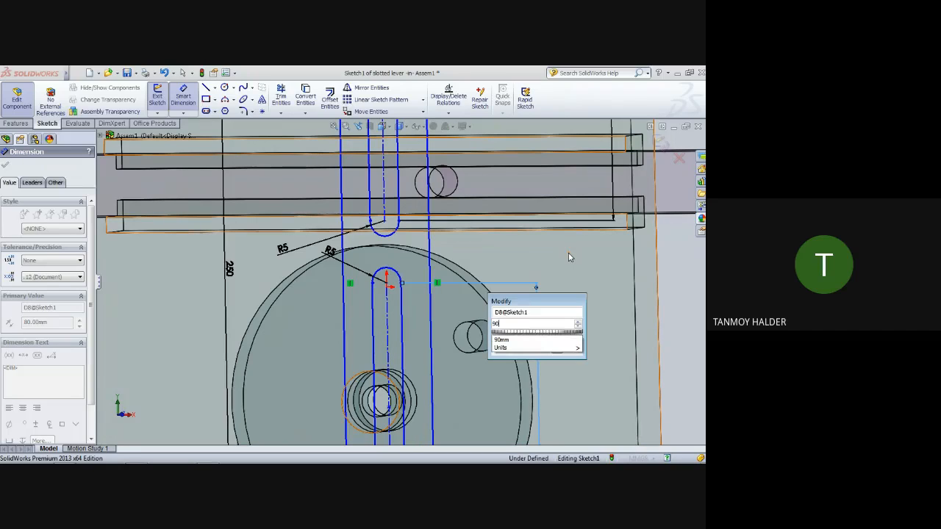
{"action": "type", "text": "90"}
{"action": "key", "text": "Return"}
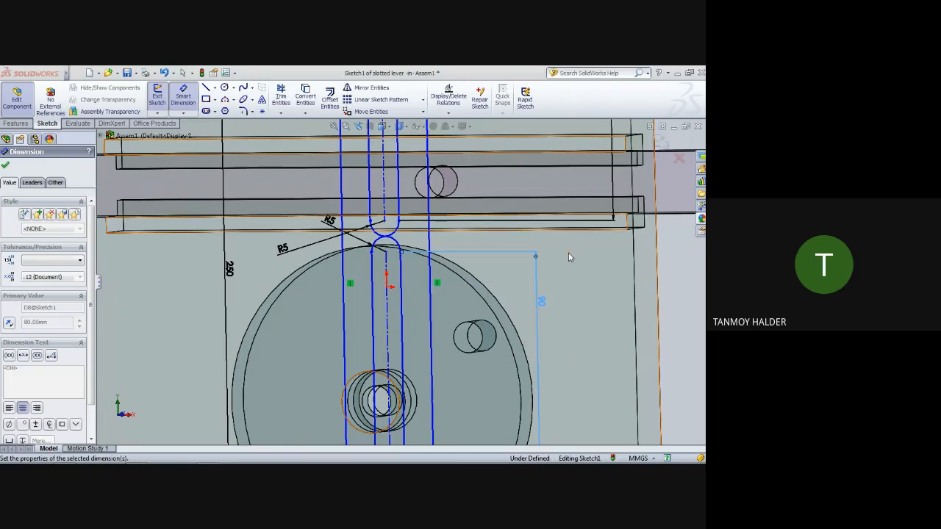
{"action": "left_click", "coordinate": [5, 166]}
Set the upper slot's straight-side length to 80 mm
{"action": "key", "text": "z"}
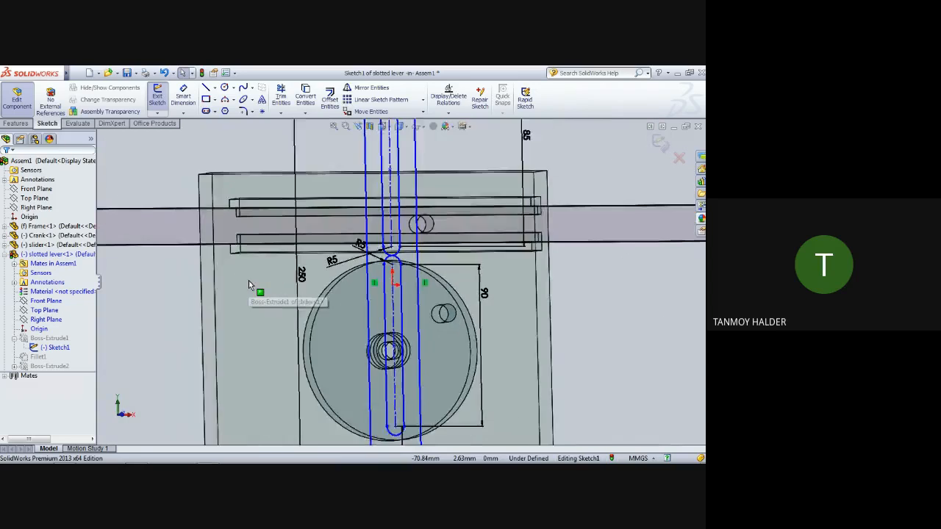
{"action": "key", "text": "z"}
{"action": "double_click", "coordinate": [475, 196]}
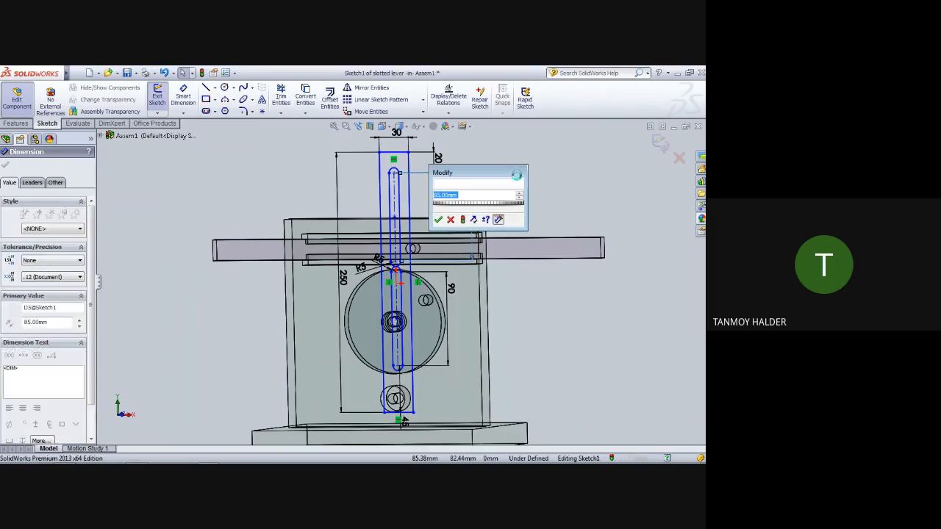
{"action": "type", "text": "80"}
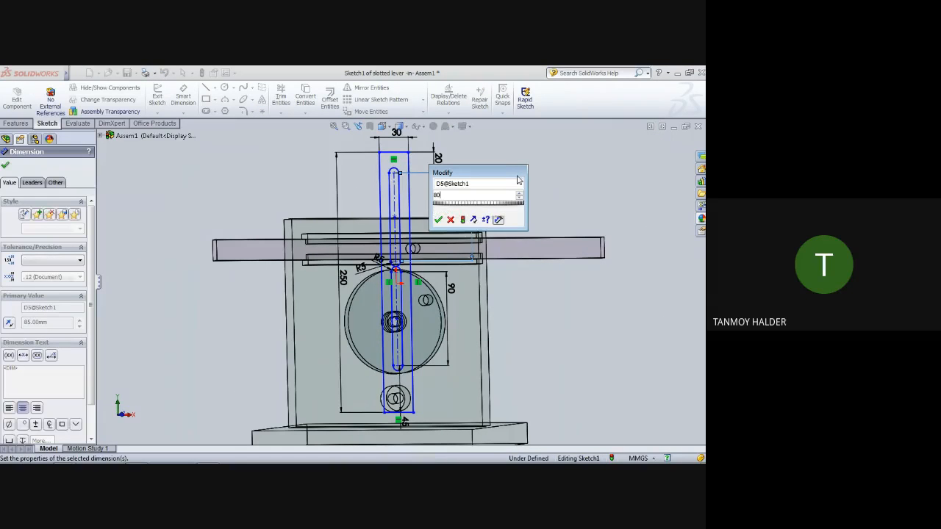
{"action": "key", "text": "Return"}
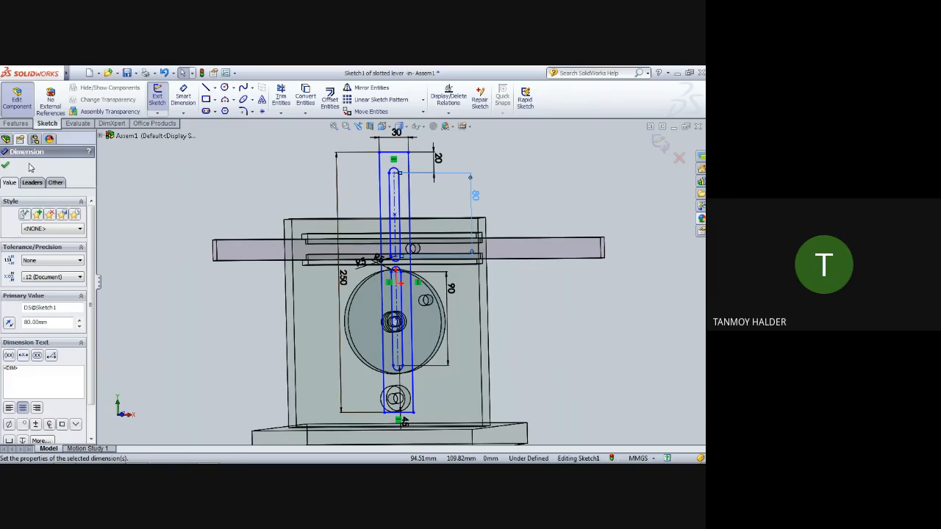
{"action": "left_click", "coordinate": [5, 167]}
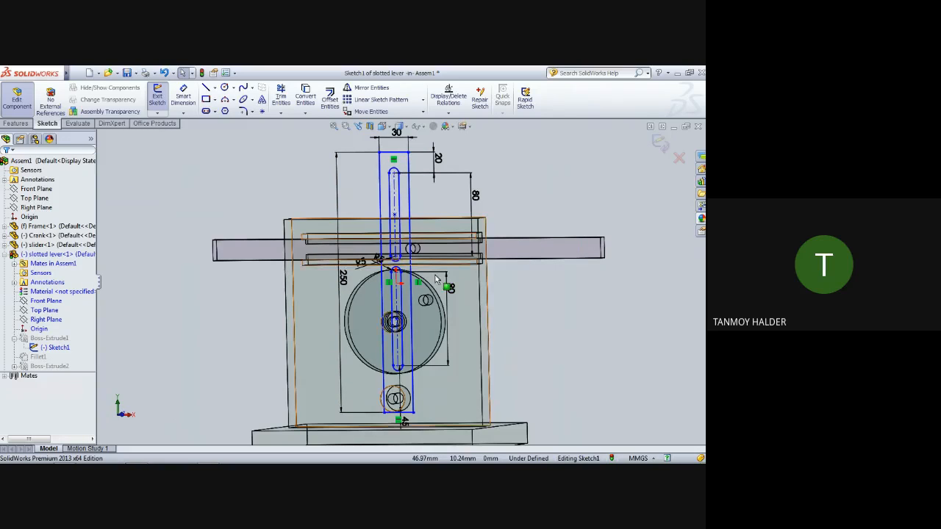
Set the distance from the lower slot's lower arc centre to the lever's bottom edge to 40 mm
{"action": "key", "text": "z"}
{"action": "scroll", "coordinate": [435, 278], "scroll_direction": "down", "scroll_amount": 3}
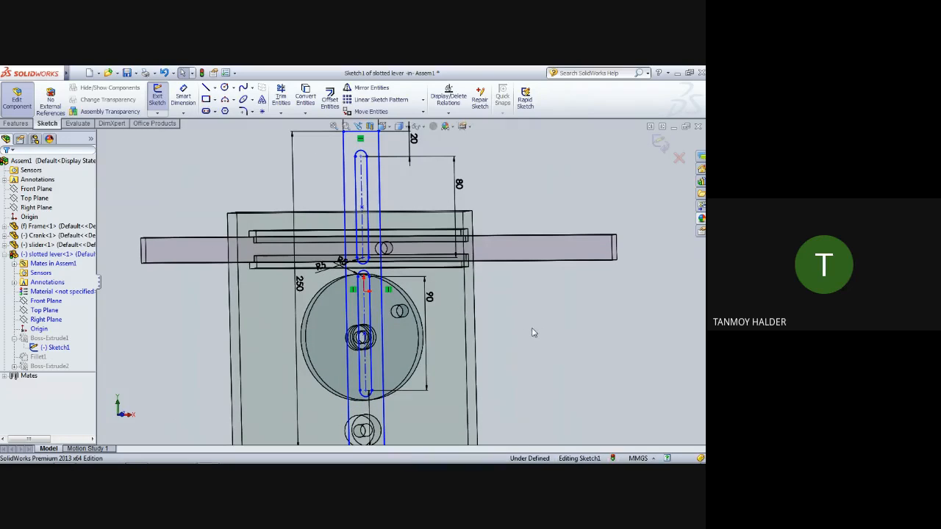
{"action": "key", "text": "z"}
{"action": "key", "text": "z"}
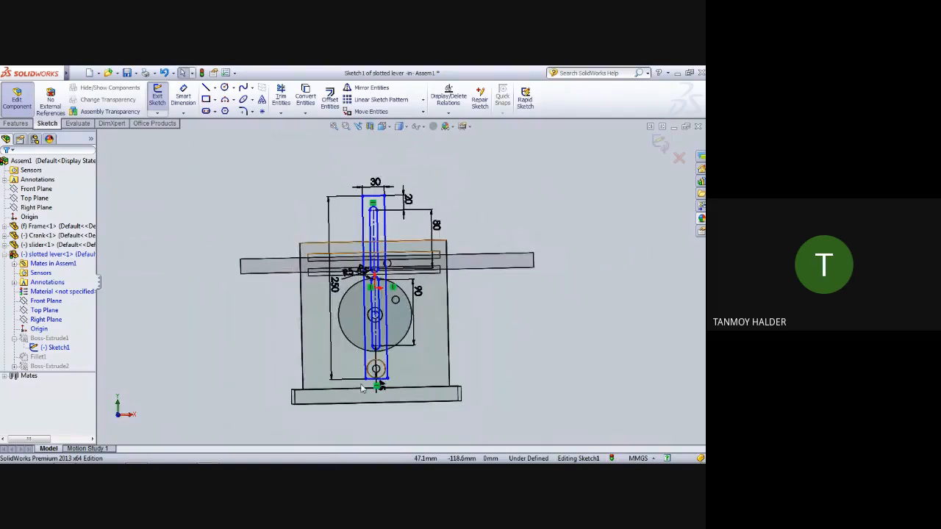
{"action": "double_click", "coordinate": [385, 387]}
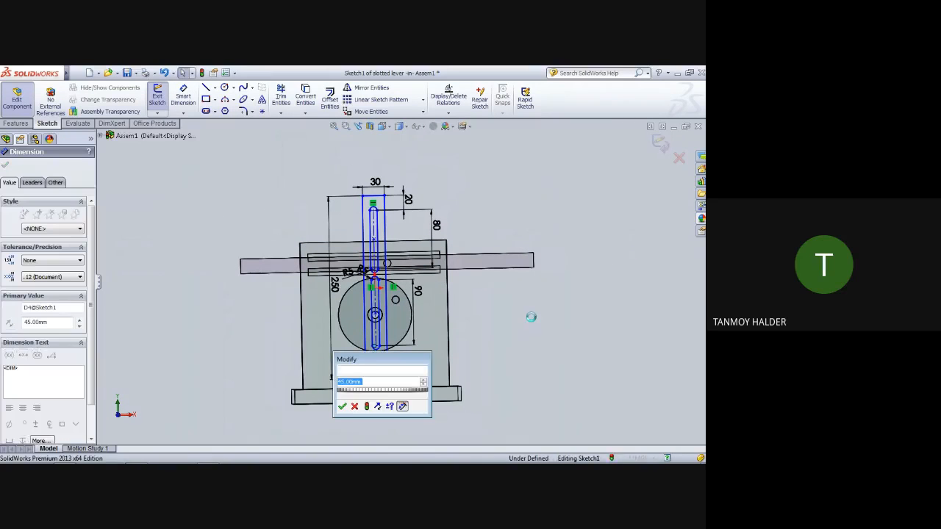
{"action": "type", "text": "40"}
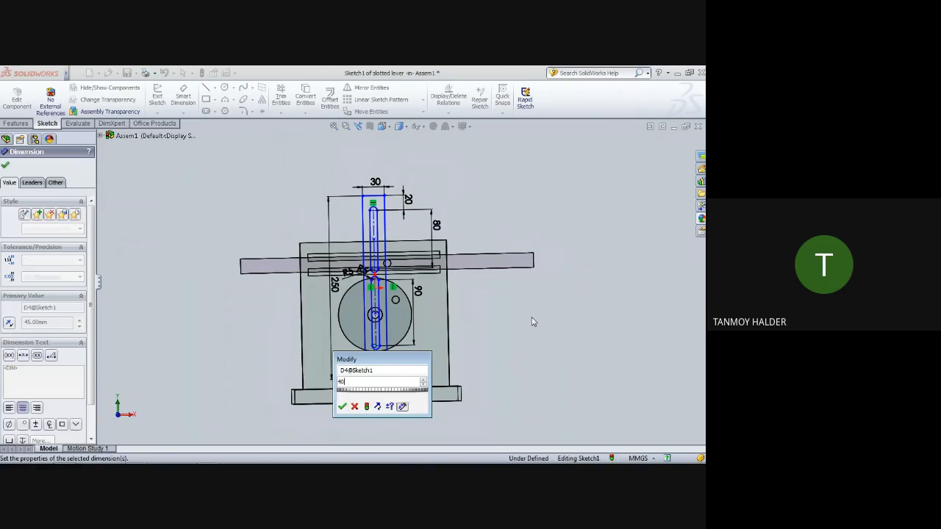
{"action": "key", "text": "Return"}
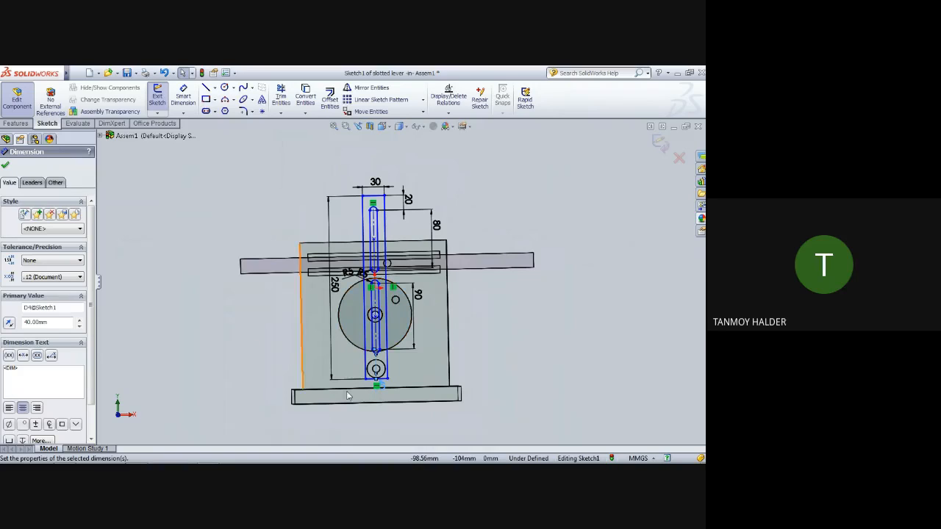
Set the lower slot's distance from the lever's bottom edge to 42 mm and close the dimension properties
{"action": "double_click", "coordinate": [383, 392]}
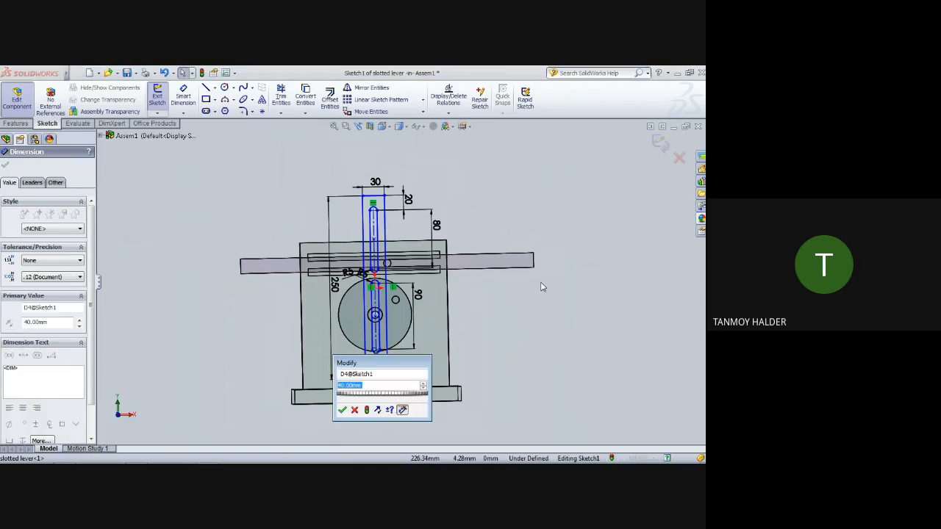
{"action": "type", "text": "42"}
{"action": "key", "text": "Return"}
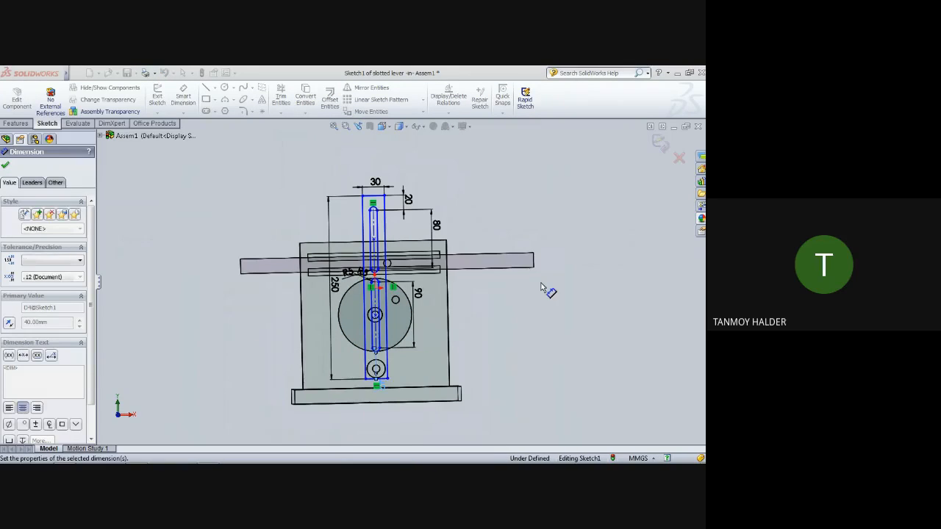
{"action": "left_click", "coordinate": [5, 164]}
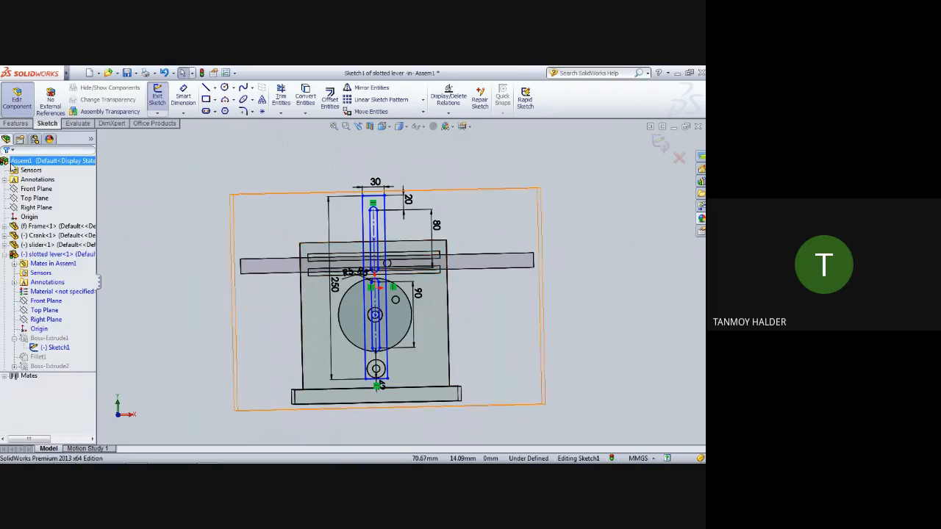
Exit the slot sketch and finish editing the slotted lever, returning to the assembly
{"action": "right_click", "coordinate": [57, 255]}
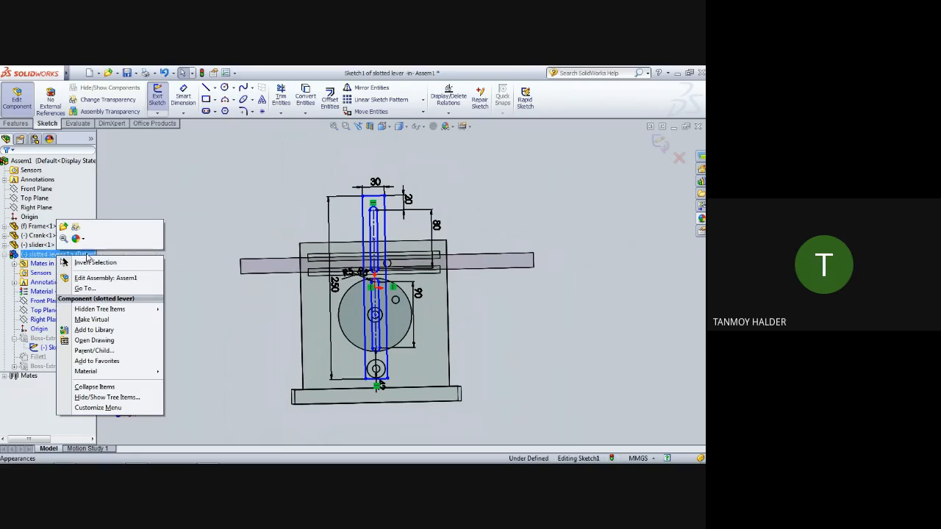
{"action": "left_click", "coordinate": [178, 201]}
{"action": "scroll", "coordinate": [512, 268], "scroll_direction": "up", "scroll_amount": 3}
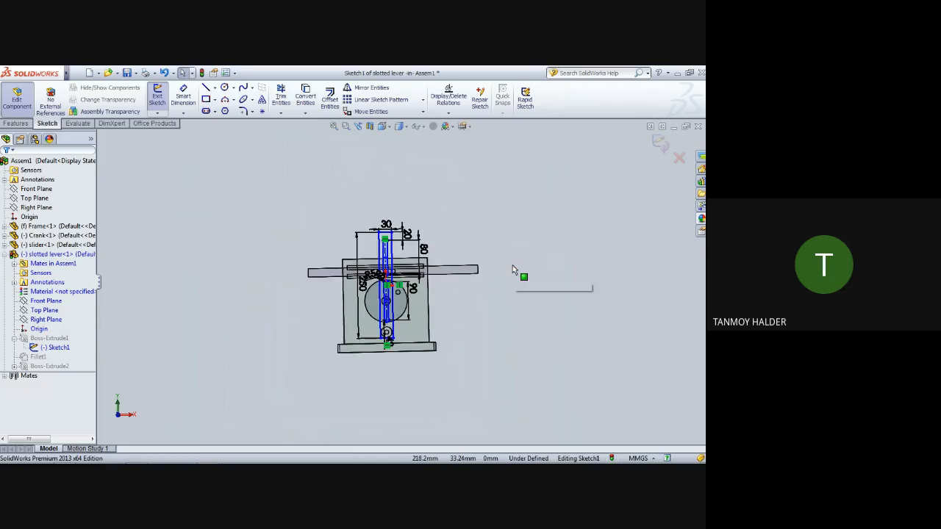
{"action": "scroll", "coordinate": [417, 269], "scroll_direction": "down", "scroll_amount": 5}
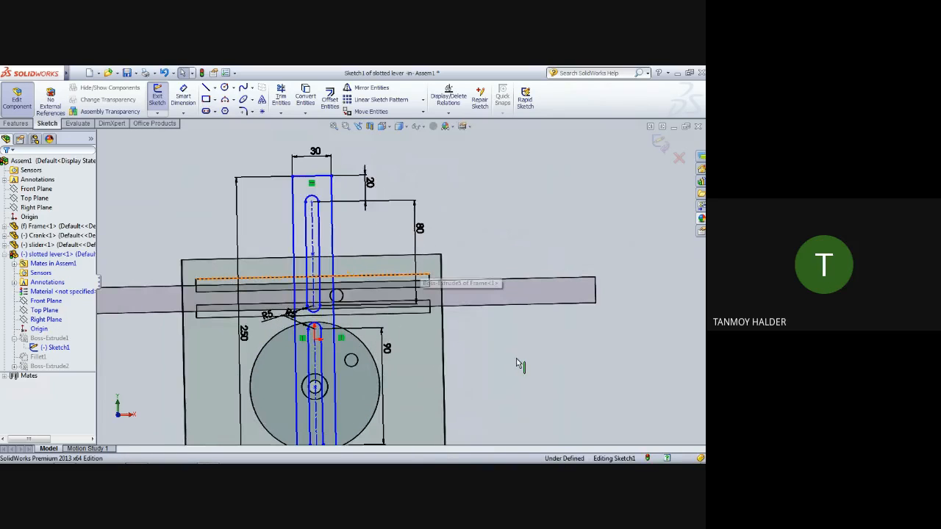
{"action": "middle_click_drag", "start_coordinate": [521, 364], "coordinate": [527, 357]}
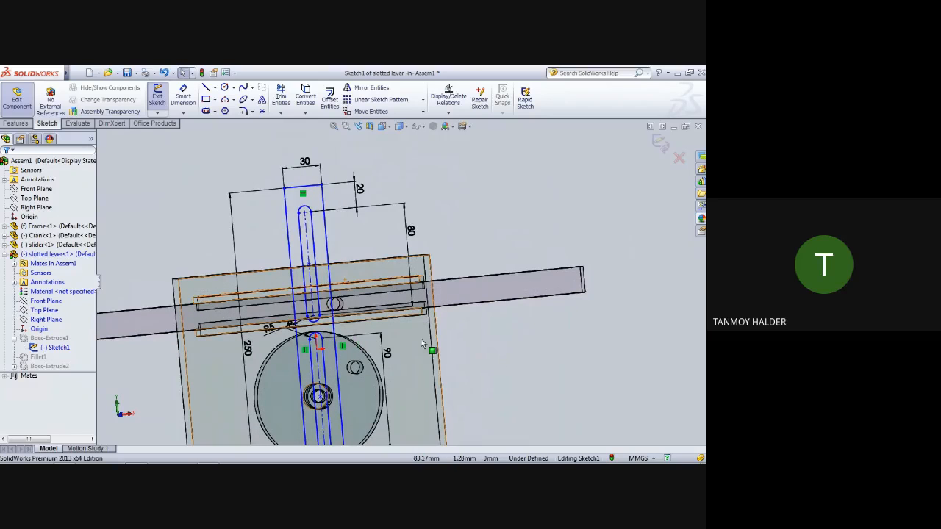
{"action": "left_click", "coordinate": [658, 142]}
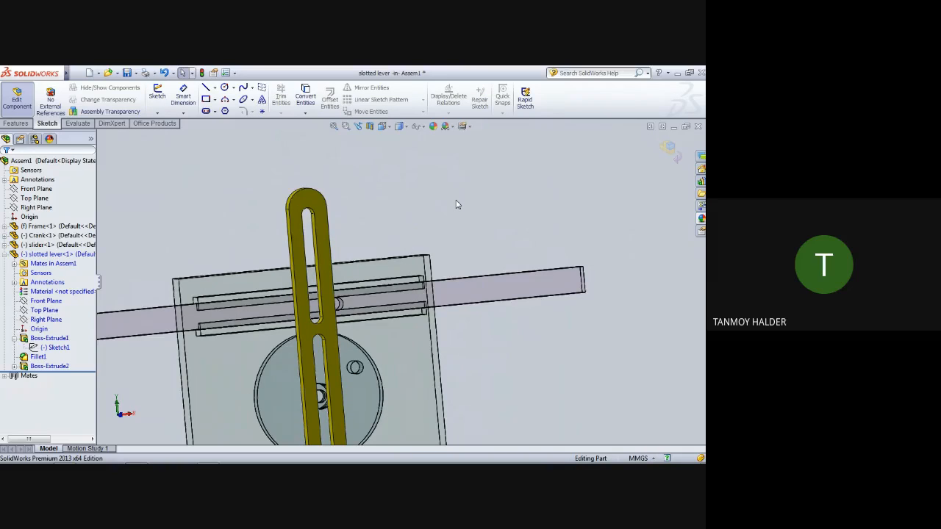
{"action": "mouse_move", "coordinate": [456, 204]}
{"action": "middle_mouse_down"}
{"action": "mouse_move", "coordinate": [428, 204]}
{"action": "mouse_move", "coordinate": [473, 200]}
{"action": "mouse_move", "coordinate": [292, 330]}
{"action": "mouse_move", "coordinate": [376, 326]}
{"action": "mouse_move", "coordinate": [308, 323]}
{"action": "middle_mouse_up"}
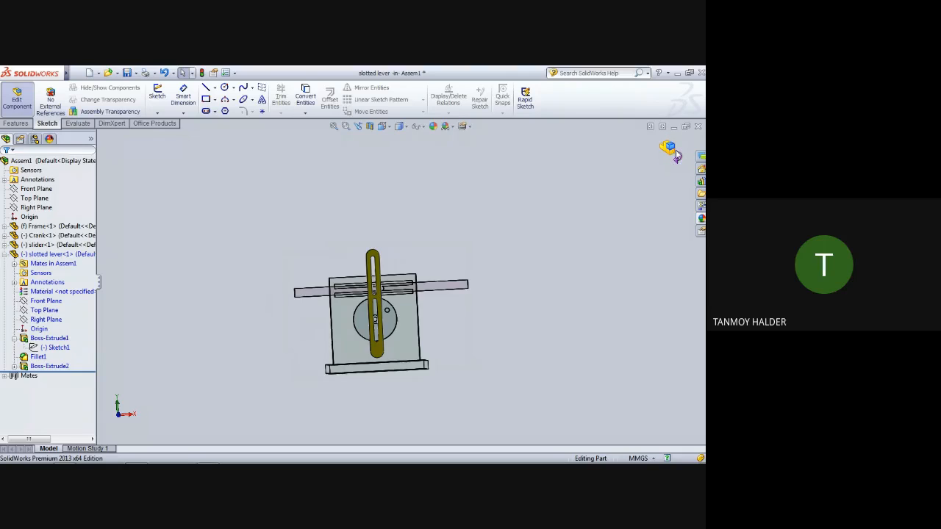
{"action": "left_click", "coordinate": [673, 153]}
Start a mate using the cylindrical face of the crank pin as its first selection
{"action": "middle_click_drag", "start_coordinate": [533, 330], "coordinate": [399, 312]}
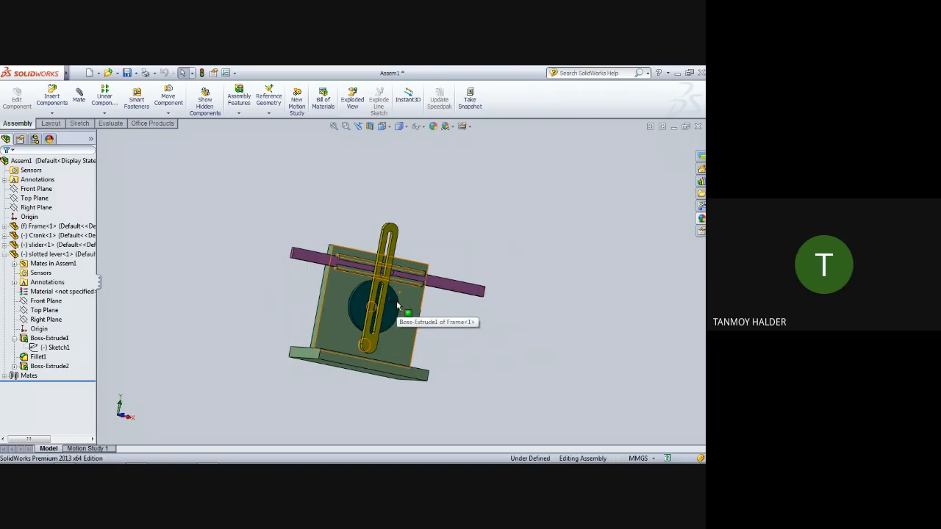
{"action": "scroll", "coordinate": [397, 309], "scroll_direction": "down", "scroll_amount": 5}
{"action": "middle_click_drag", "start_coordinate": [527, 342], "coordinate": [504, 339]}
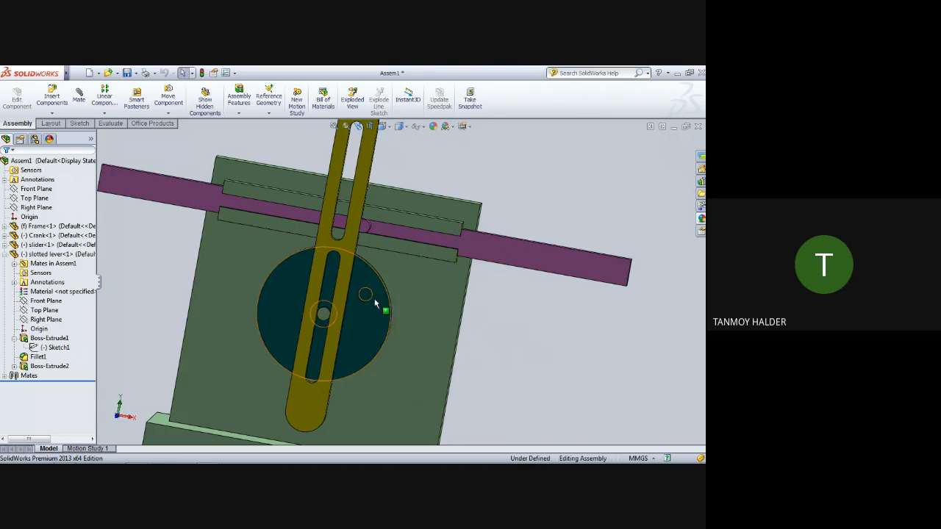
{"action": "scroll", "coordinate": [375, 302], "scroll_direction": "down", "scroll_amount": 3}
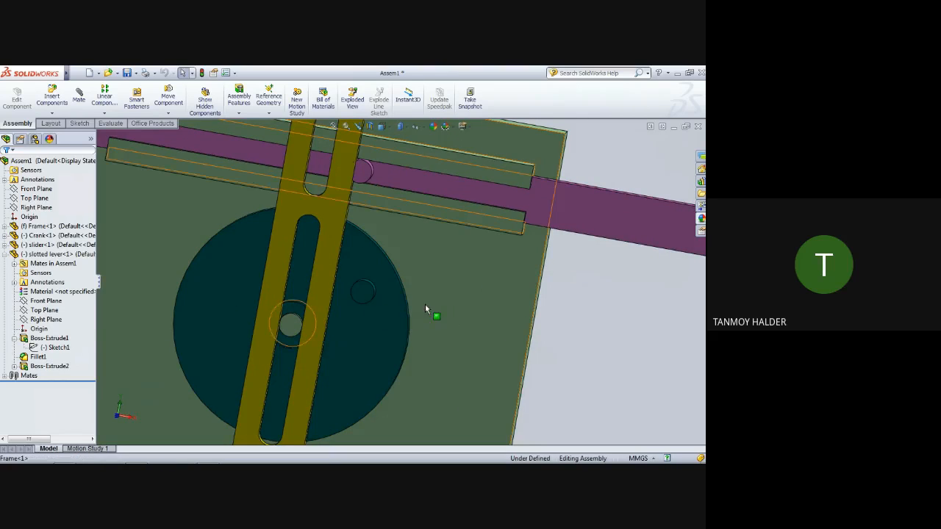
{"action": "middle_click_drag", "start_coordinate": [425, 304], "coordinate": [363, 293]}
{"action": "left_click", "coordinate": [360, 292]}
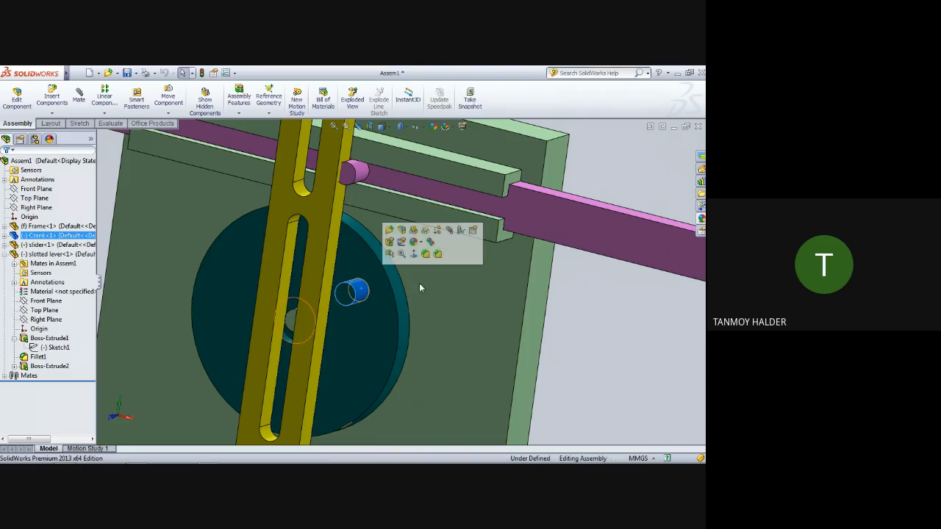
{"action": "left_click", "coordinate": [447, 233]}
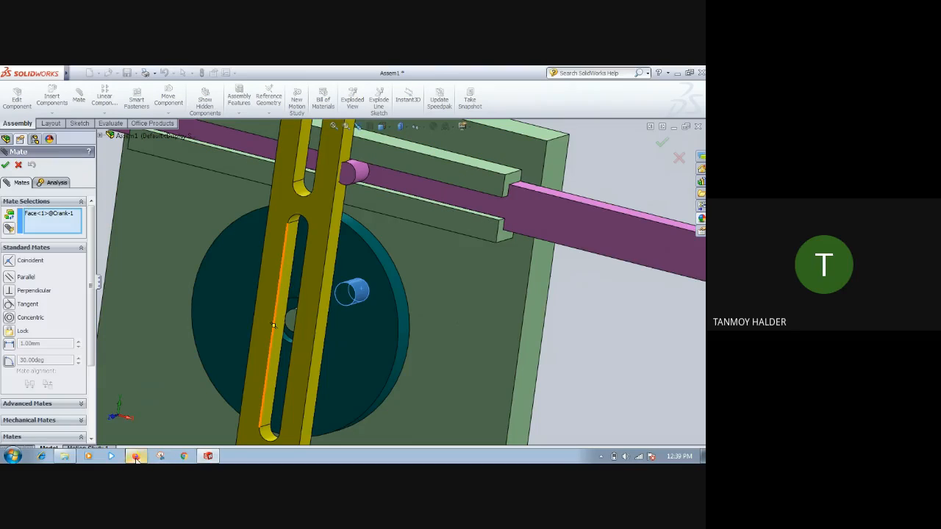
Switch to the Google Meet call, admit the waiting participant, and return to SolidWorks
{"action": "left_click", "coordinate": [136, 457]}
{"action": "left_click", "coordinate": [456, 313]}
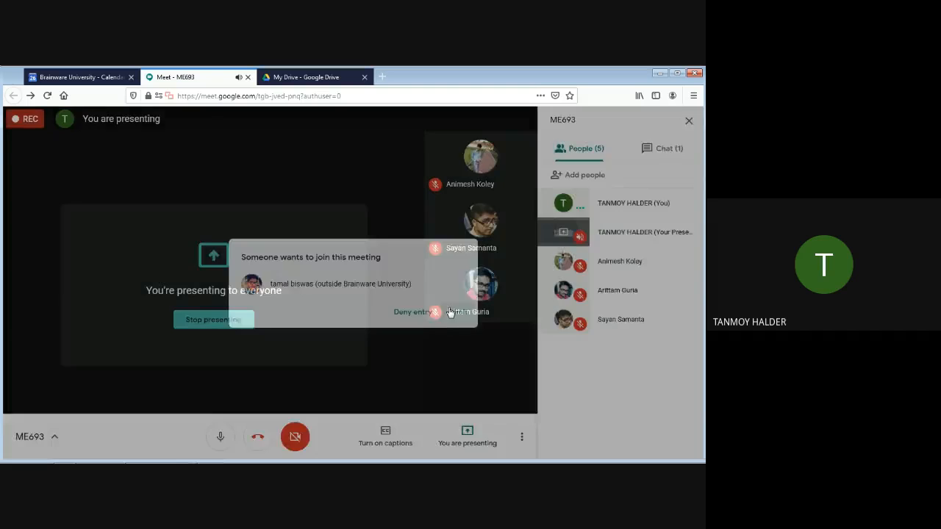
{"action": "left_click", "coordinate": [210, 457]}
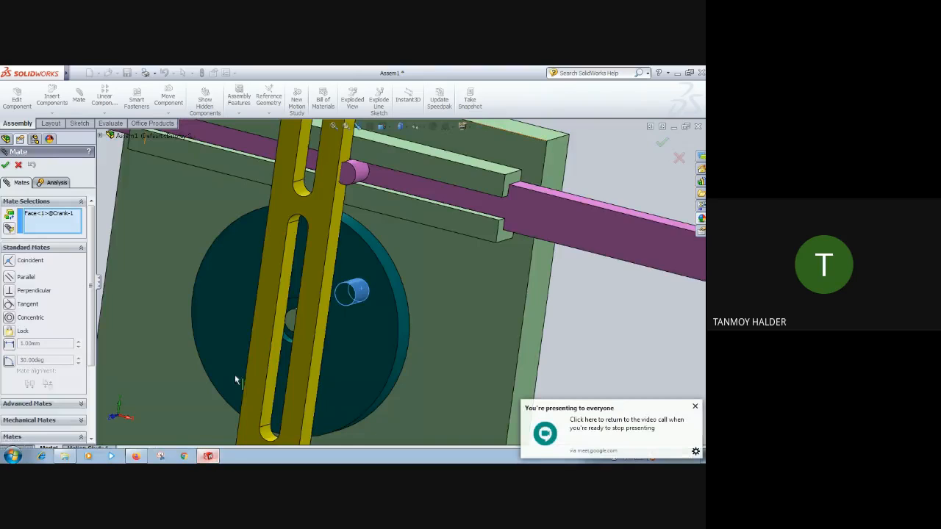
Add a tangent mate between the selected crank pin face and the inner side face of the lever's lower slot
{"action": "left_click", "coordinate": [286, 288]}
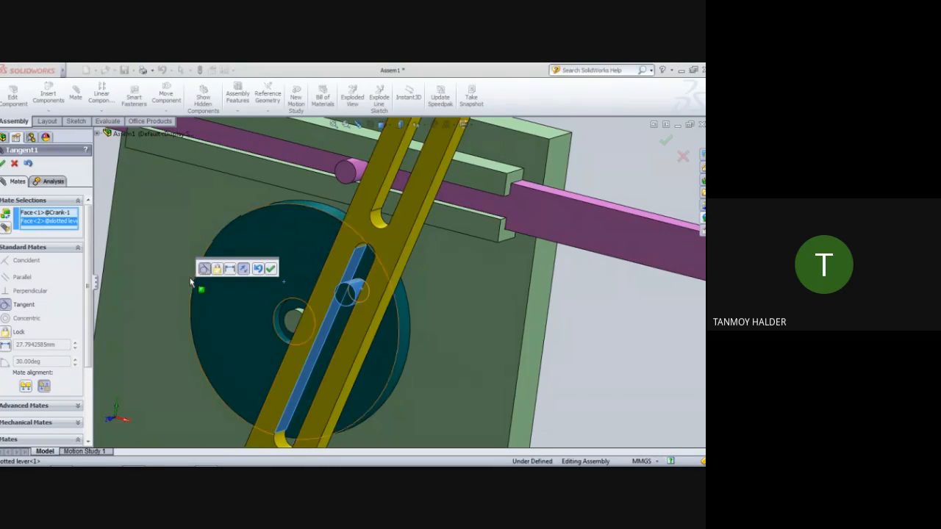
{"action": "left_click", "coordinate": [270, 270]}
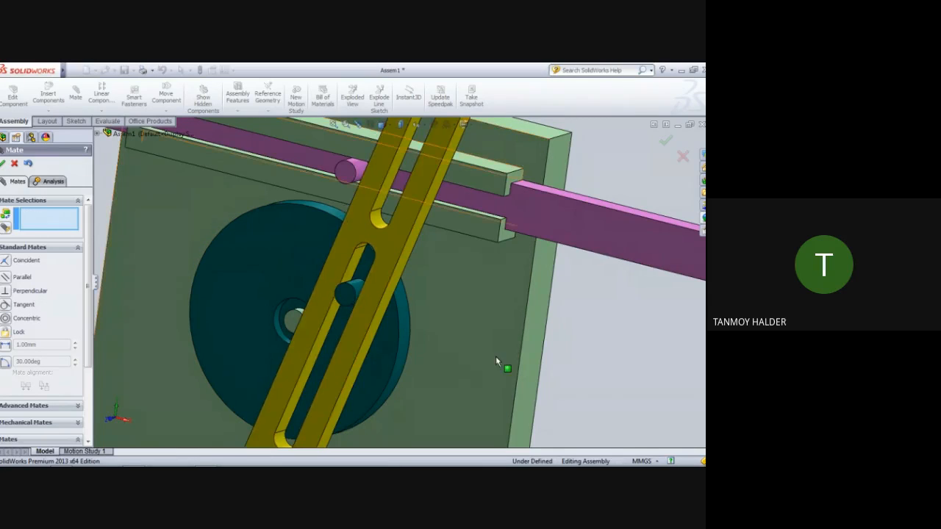
{"action": "scroll", "coordinate": [445, 273], "scroll_direction": "up", "scroll_amount": 5}
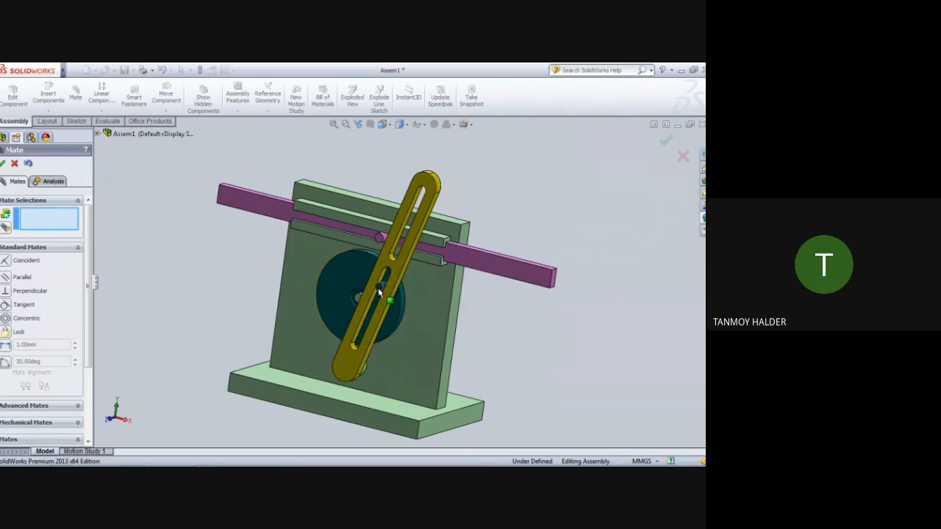
Add a tangent mate between the slider pin face and the inner side face of the lever's upper slot, aligned so the pin lies inside the slot
{"action": "left_click_drag", "start_coordinate": [381, 293], "coordinate": [360, 315]}
{"action": "scroll", "coordinate": [364, 256], "scroll_direction": "up", "scroll_amount": 5}
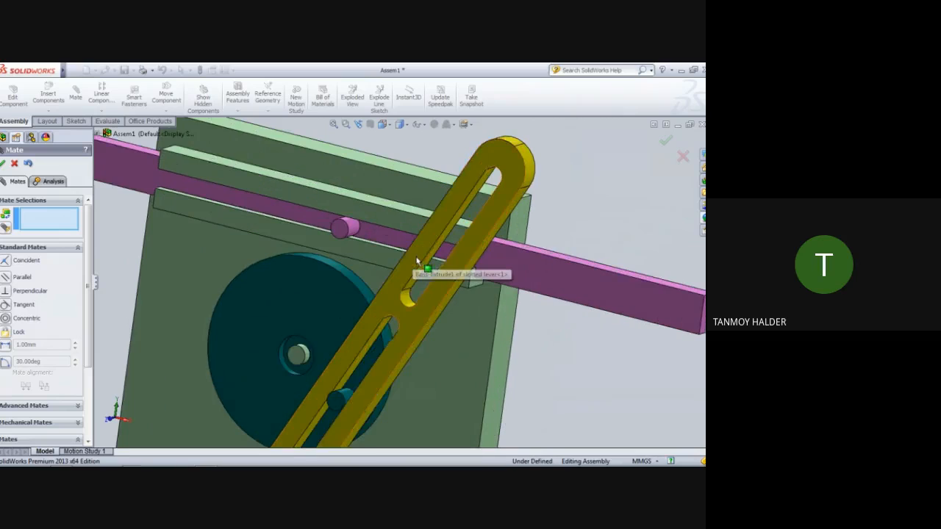
{"action": "left_click", "coordinate": [337, 219]}
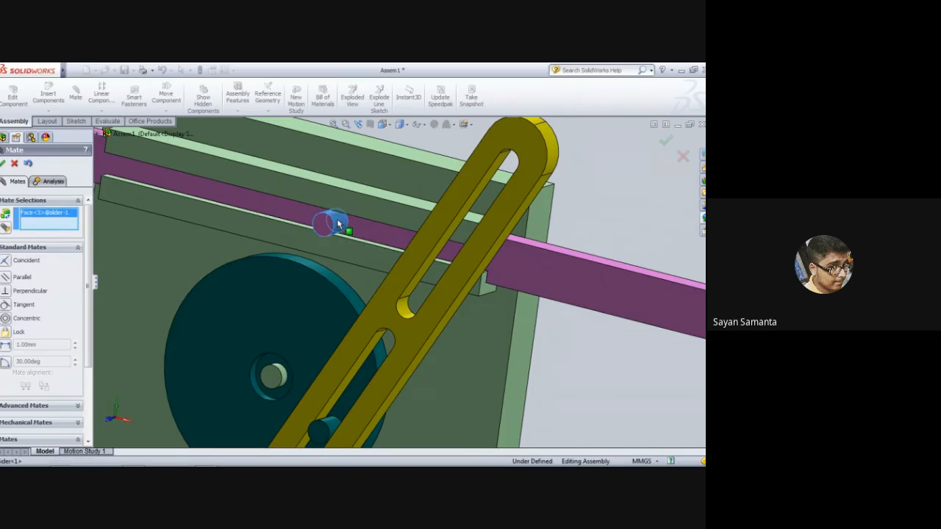
{"action": "left_click", "coordinate": [441, 256]}
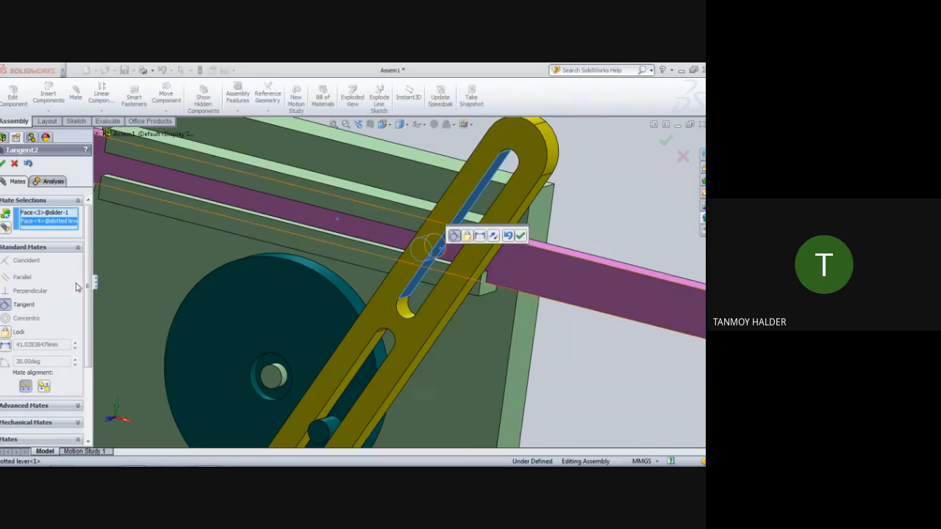
{"action": "left_click", "coordinate": [45, 388]}
{"action": "left_click", "coordinate": [26, 388]}
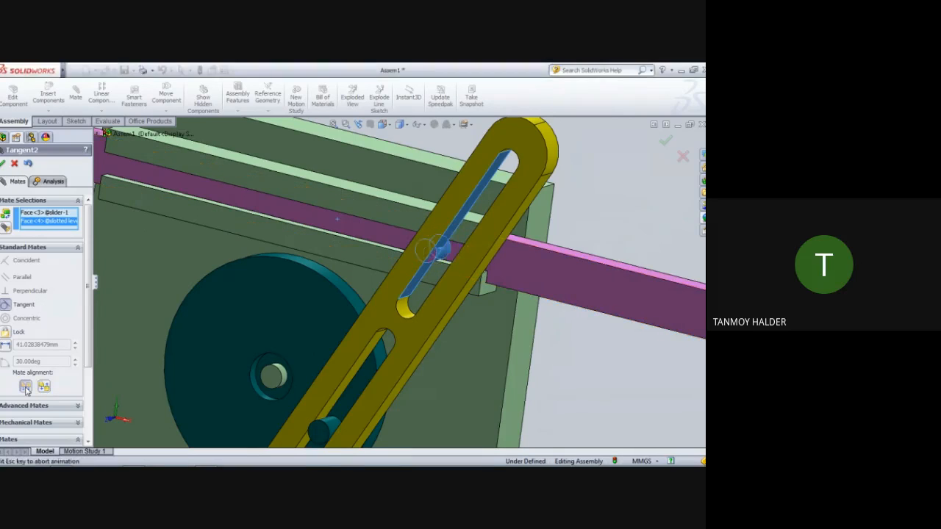
{"action": "left_click", "coordinate": [44, 388]}
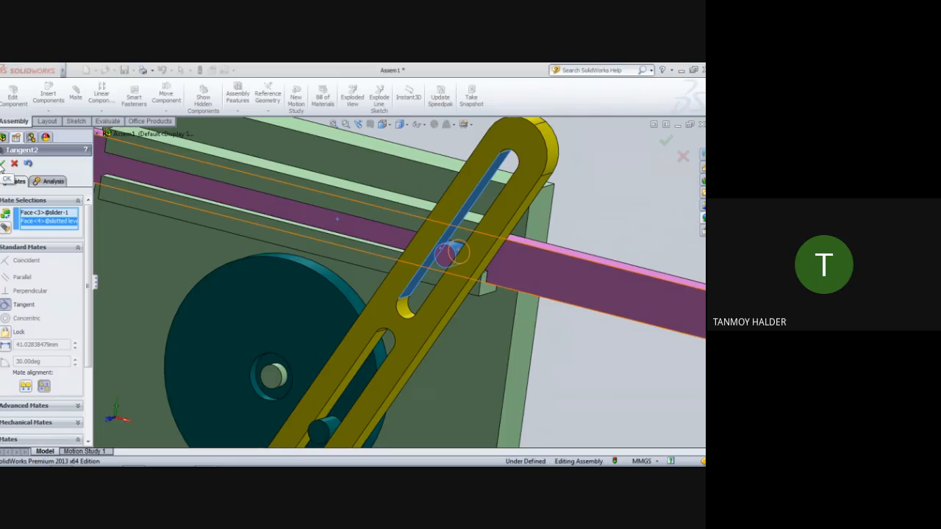
{"action": "left_click", "coordinate": [24, 388]}
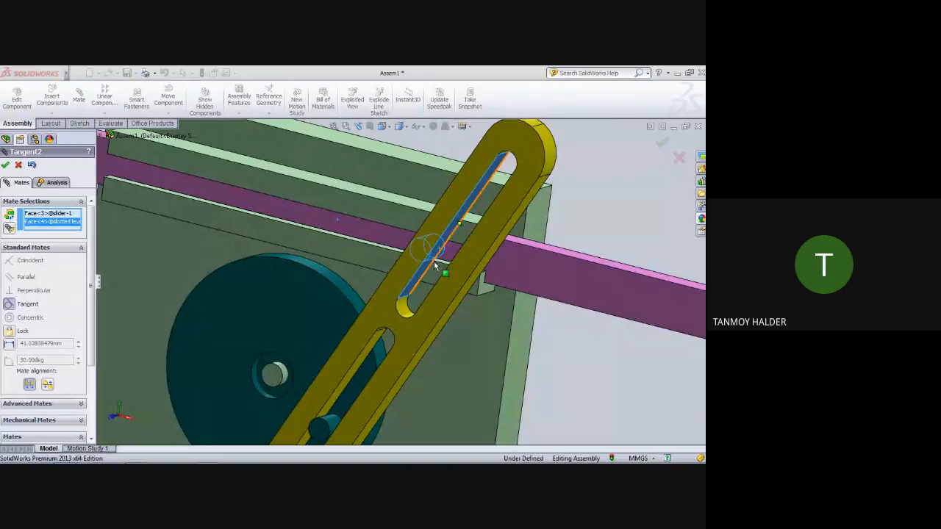
{"action": "left_click", "coordinate": [50, 388]}
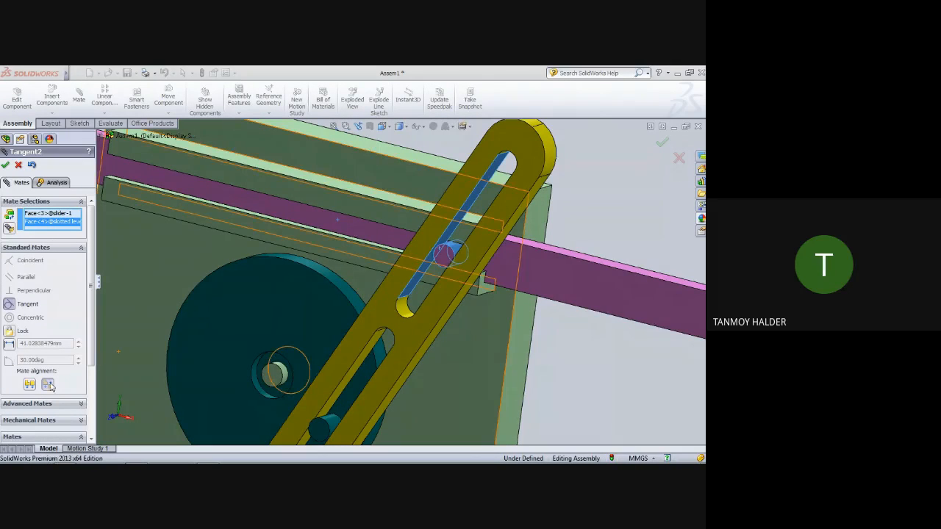
{"action": "left_click", "coordinate": [4, 166]}
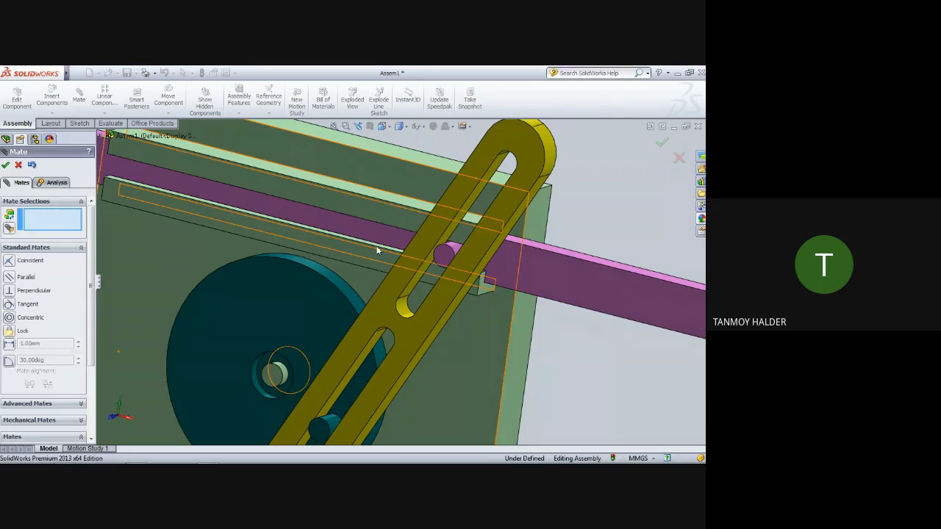
Swing the slotted lever to a nearly upright position and finish the Mate command
{"action": "key", "text": "f"}
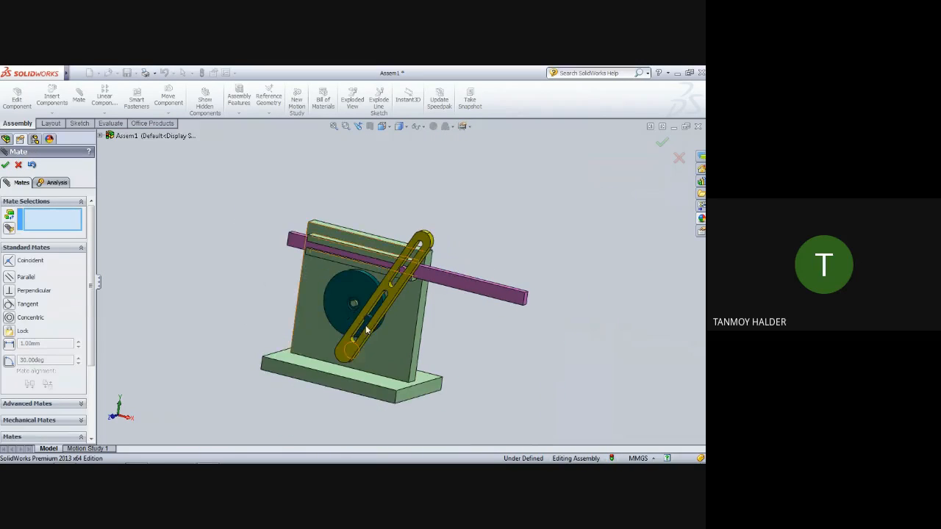
{"action": "left_click_drag", "start_coordinate": [366, 331], "coordinate": [344, 355]}
{"action": "left_click", "coordinate": [5, 165]}
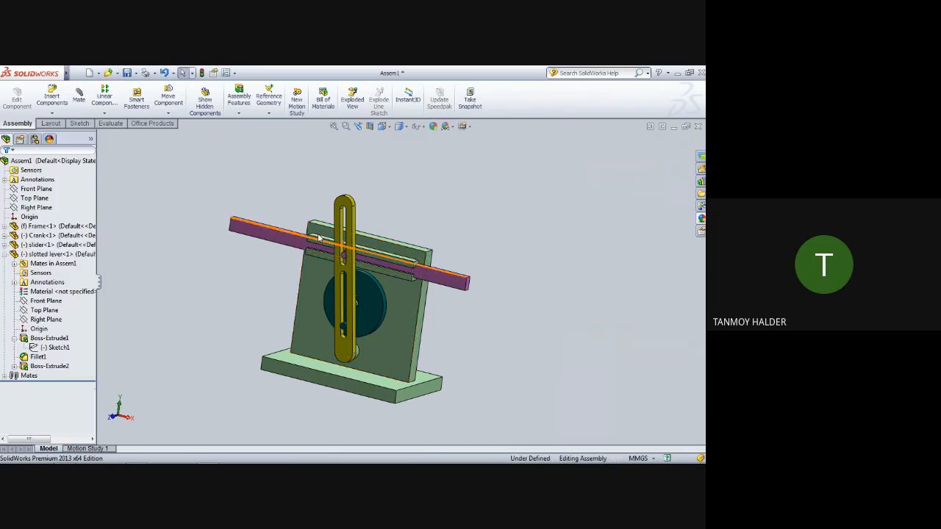
Examine the assembled crank, slider and slotted lever from several angles, checking how both pins sit in the slots
{"action": "scroll", "coordinate": [417, 348], "scroll_direction": "up", "scroll_amount": 3}
{"action": "scroll", "coordinate": [417, 349], "scroll_direction": "down", "scroll_amount": 6}
{"action": "middle_click_drag", "start_coordinate": [417, 345], "coordinate": [457, 303]}
{"action": "scroll", "coordinate": [445, 330], "scroll_direction": "down", "scroll_amount": 3}
{"action": "scroll", "coordinate": [444, 323], "scroll_direction": "up", "scroll_amount": 7}
{"action": "middle_click_drag", "start_coordinate": [474, 339], "coordinate": [272, 301]}
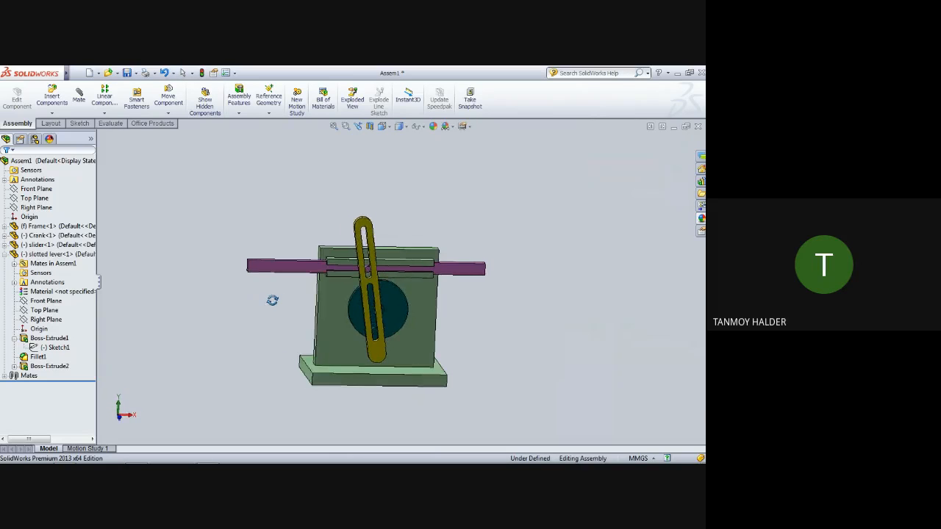
{"action": "scroll", "coordinate": [406, 322], "scroll_direction": "down", "scroll_amount": 5}
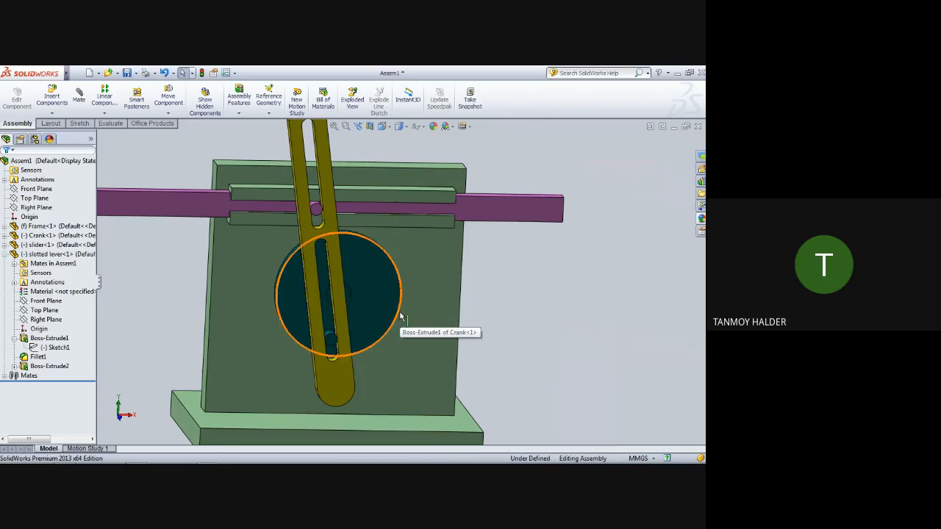
{"action": "scroll", "coordinate": [401, 317], "scroll_direction": "up", "scroll_amount": 5}
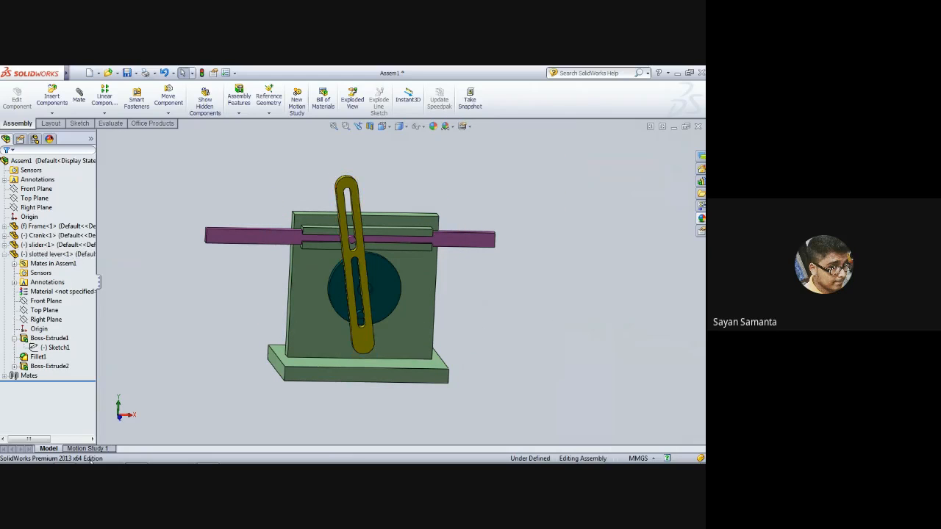
{"action": "left_click", "coordinate": [87, 448]}
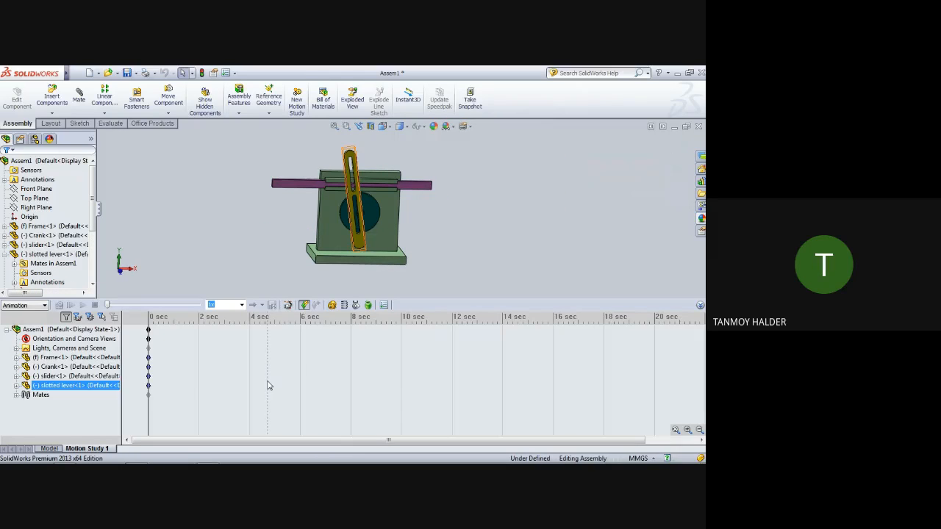
{"action": "scroll", "coordinate": [374, 209], "scroll_direction": "down", "scroll_amount": 4}
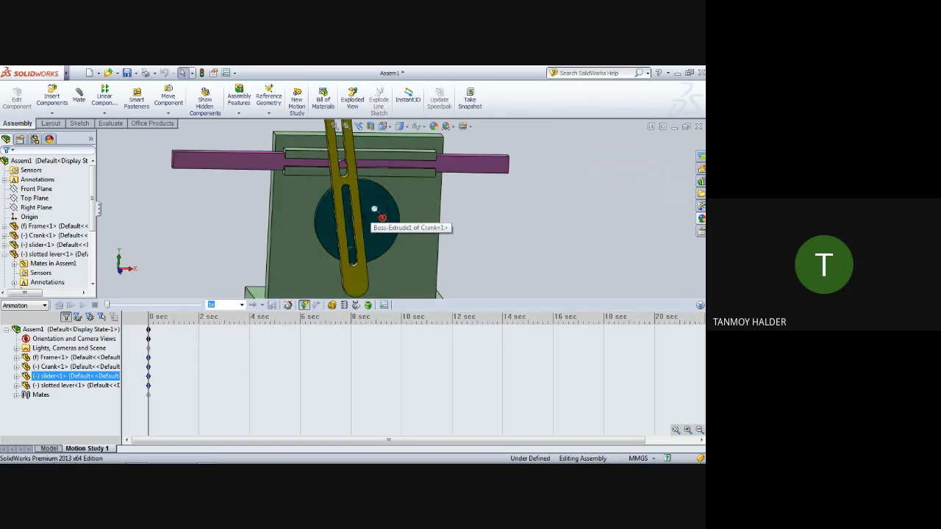
{"action": "scroll", "coordinate": [360, 232], "scroll_direction": "down", "scroll_amount": 2}
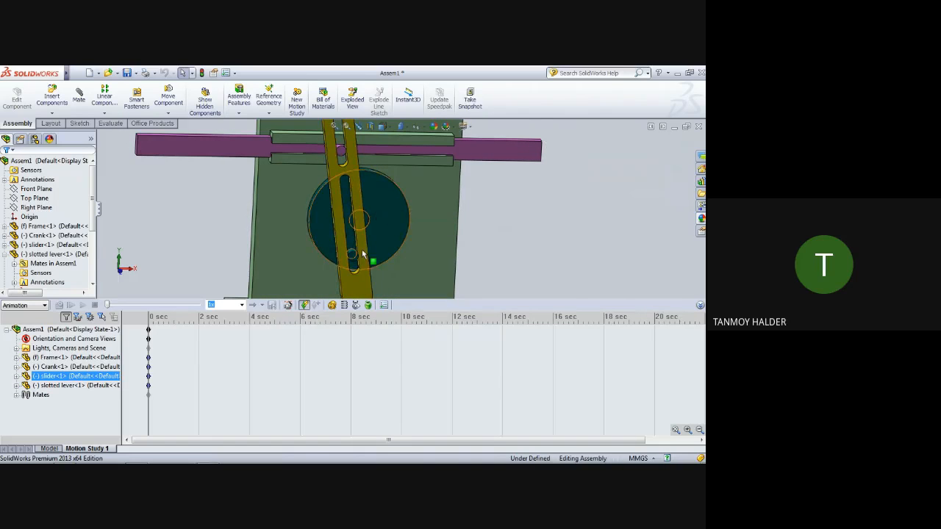
{"action": "scroll", "coordinate": [384, 229], "scroll_direction": "down", "scroll_amount": 3}
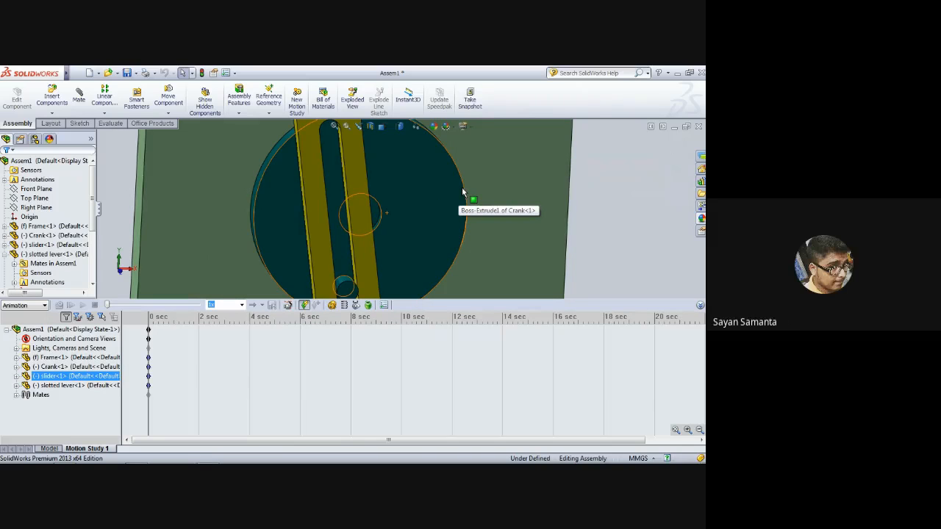
{"action": "scroll", "coordinate": [427, 249], "scroll_direction": "up", "scroll_amount": 2}
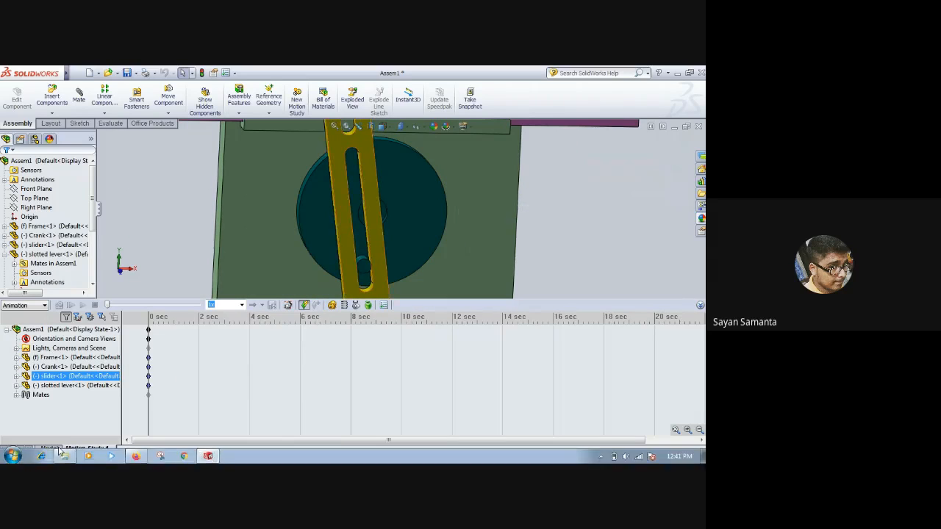
{"action": "left_click", "coordinate": [53, 448]}
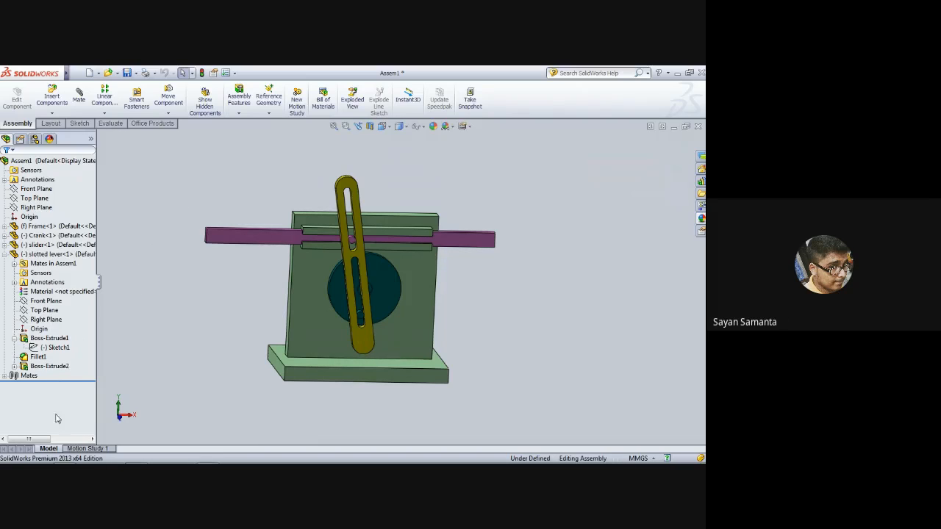
{"action": "right_click", "coordinate": [105, 450]}
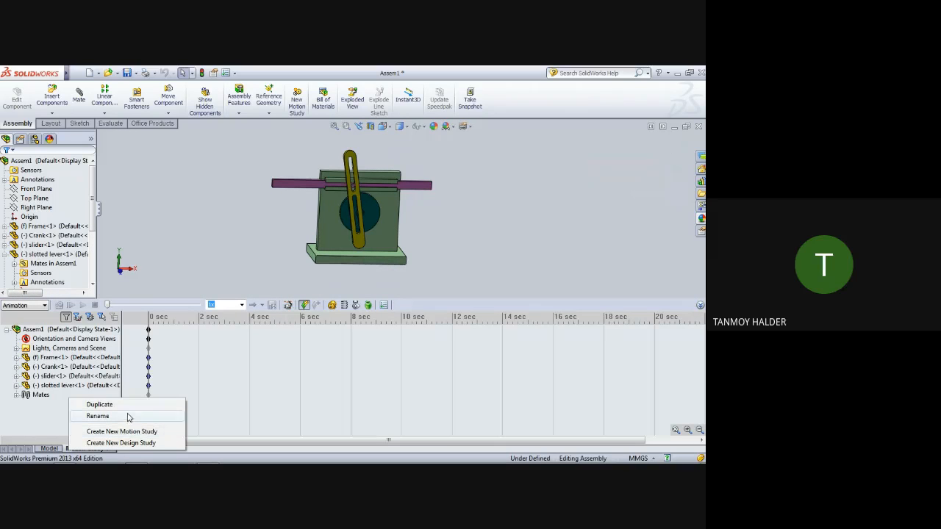
{"action": "left_click", "coordinate": [50, 448]}
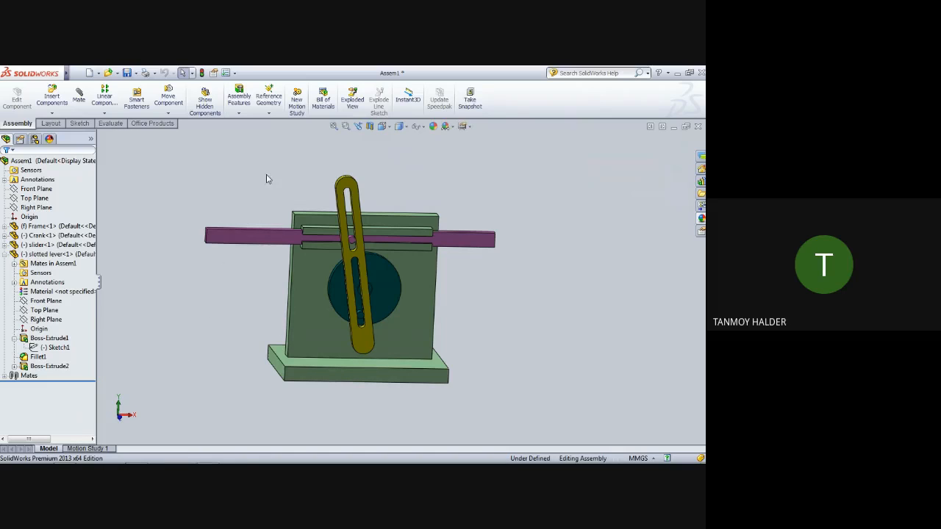
Create a new motion study and start a rotary motor with the crank disc's front face as its direction reference
{"action": "left_click", "coordinate": [297, 109]}
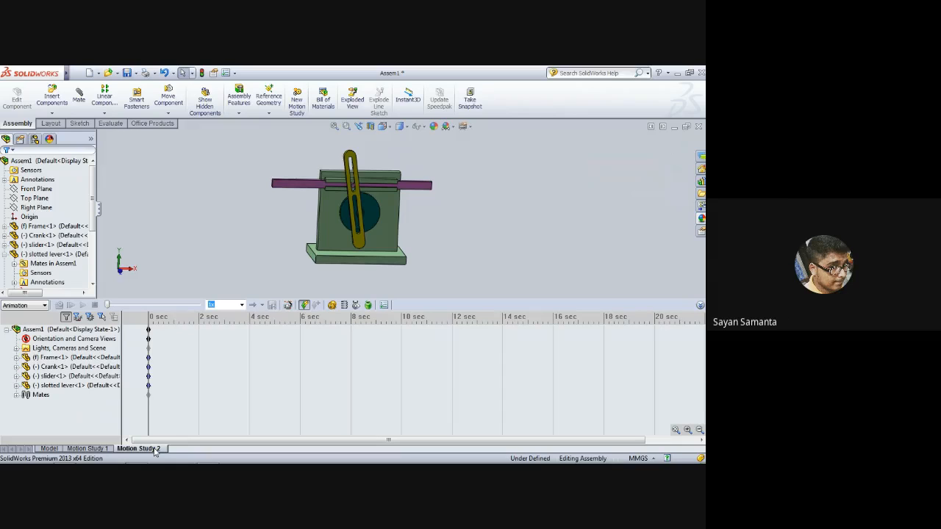
{"action": "left_click", "coordinate": [70, 330]}
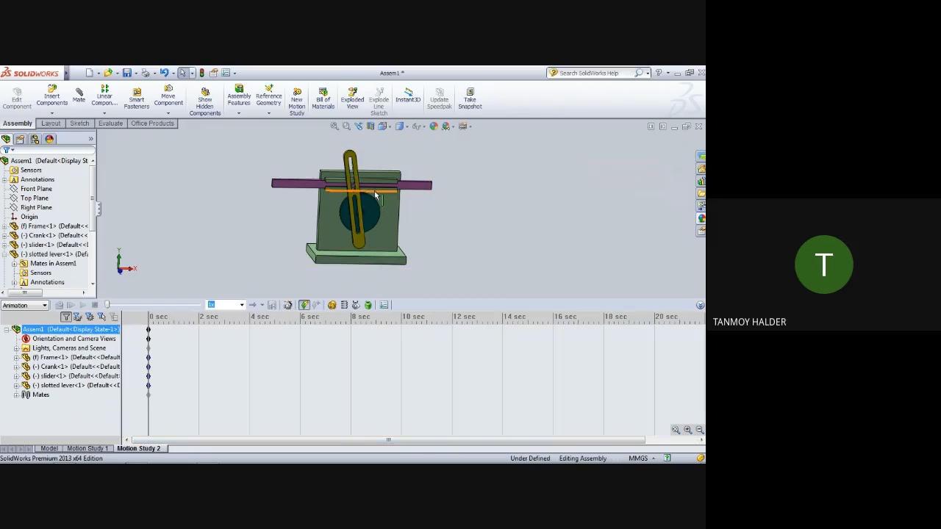
{"action": "scroll", "coordinate": [374, 199], "scroll_direction": "down", "scroll_amount": 1}
{"action": "scroll", "coordinate": [377, 202], "scroll_direction": "down", "scroll_amount": 3}
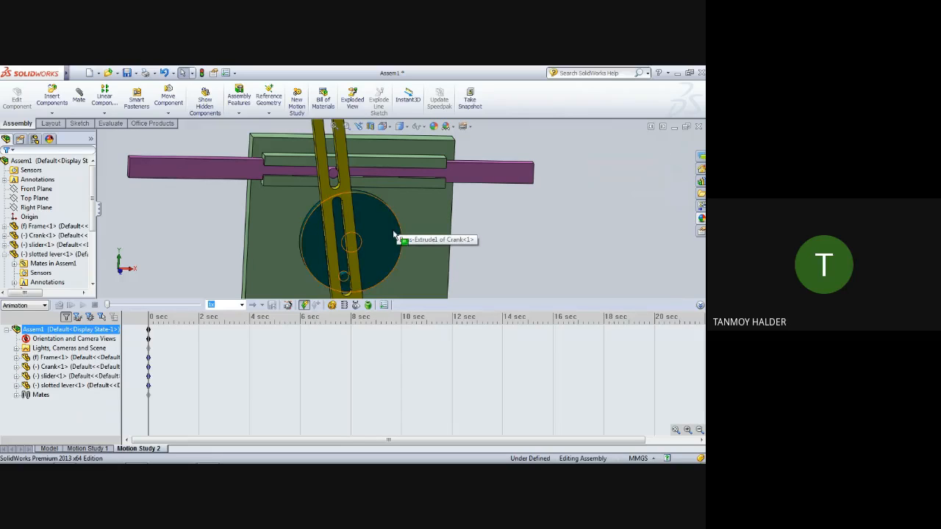
{"action": "left_click", "coordinate": [394, 233]}
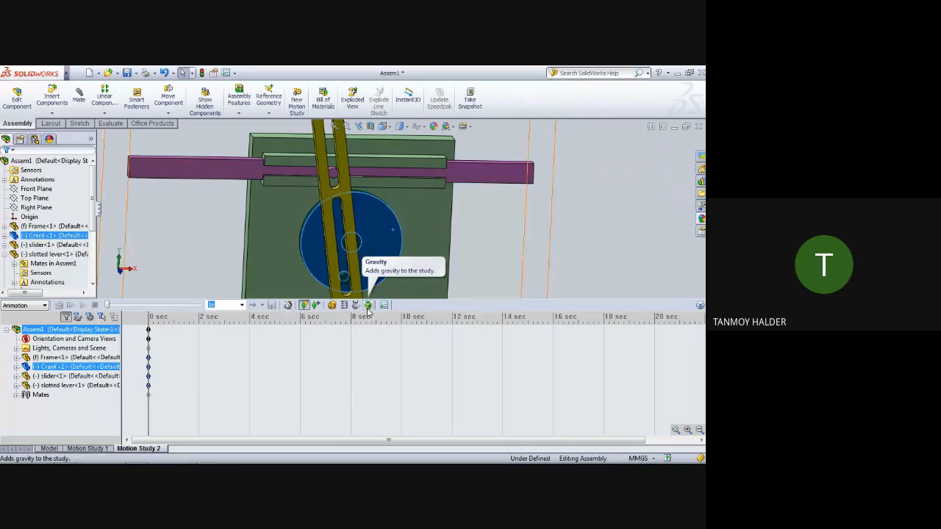
{"action": "left_click", "coordinate": [369, 308]}
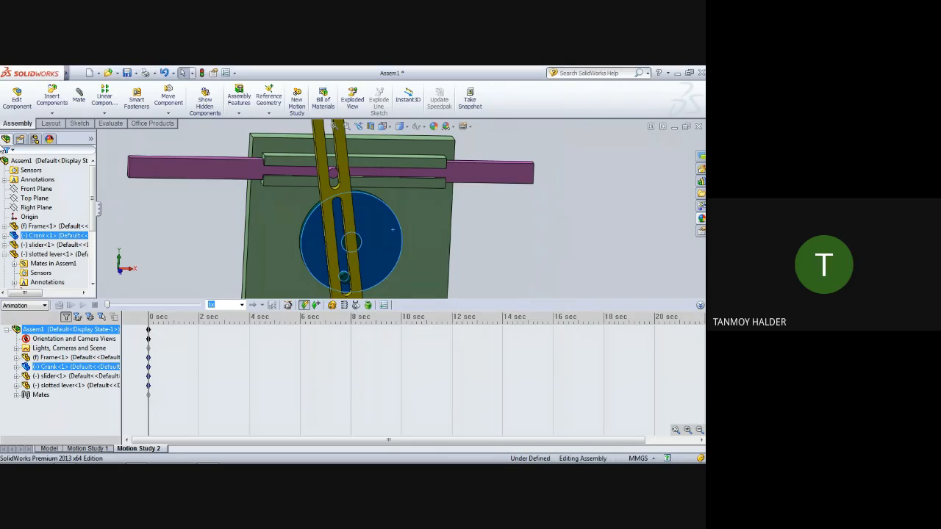
{"action": "left_click", "coordinate": [332, 306]}
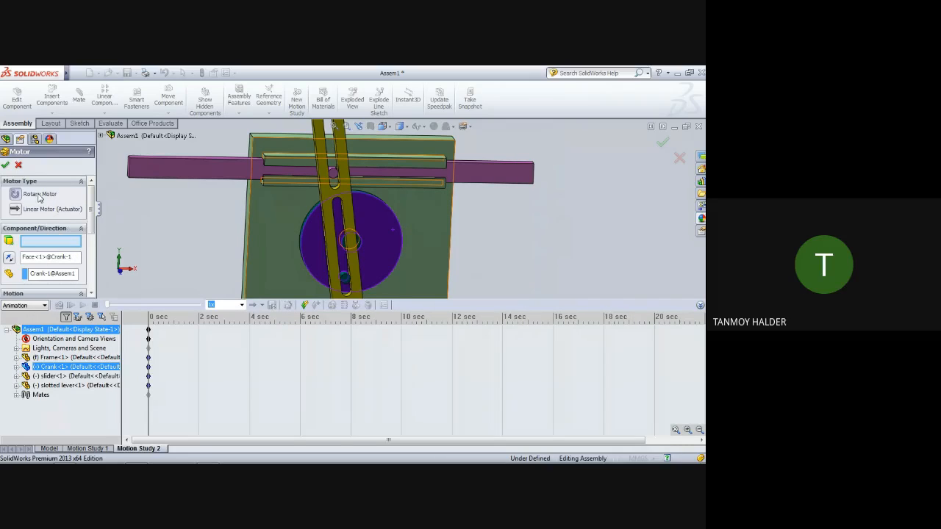
Keep the motor's motion type at Constant Speed and set its speed to 60 RPM
{"action": "left_click_drag", "start_coordinate": [92, 211], "coordinate": [96, 255]}
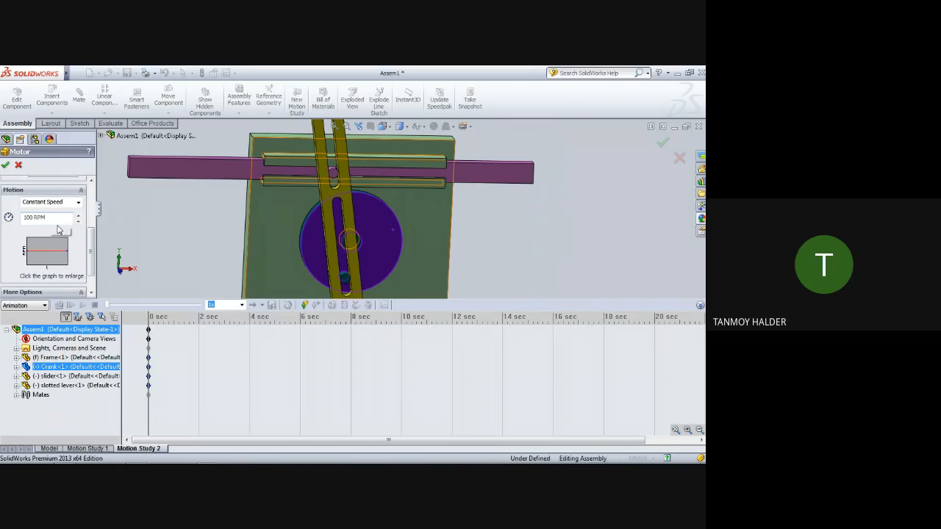
{"action": "left_click_drag", "start_coordinate": [90, 248], "coordinate": [96, 225]}
{"action": "left_click", "coordinate": [78, 247]}
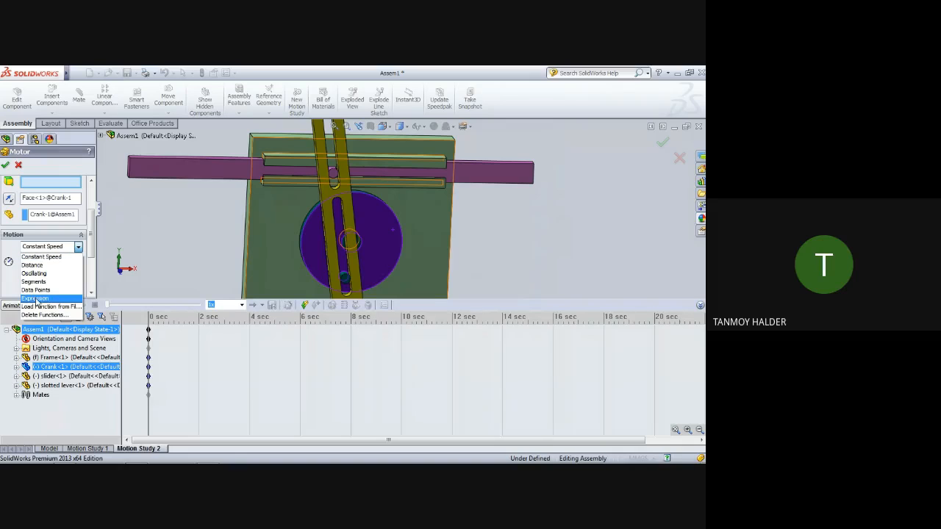
{"action": "left_click", "coordinate": [78, 250]}
{"action": "left_click", "coordinate": [82, 256]}
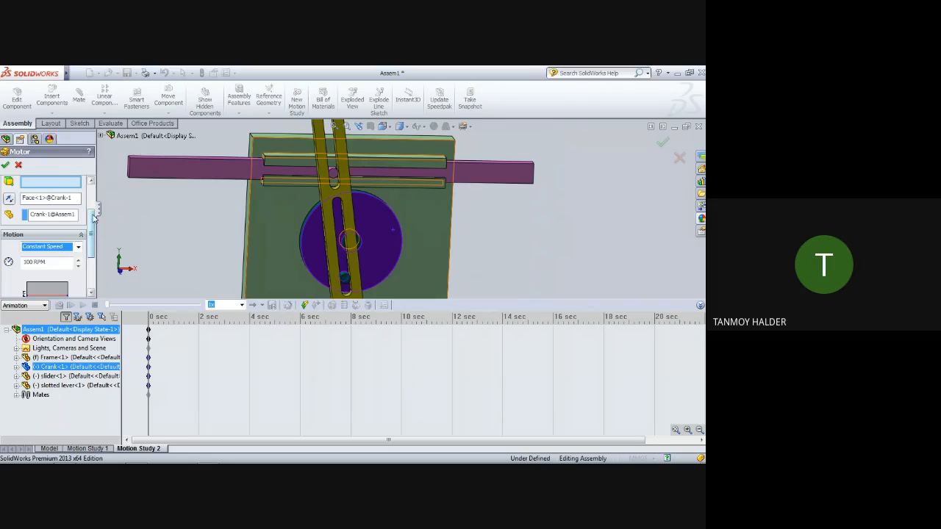
{"action": "left_click_drag", "start_coordinate": [91, 235], "coordinate": [92, 235]}
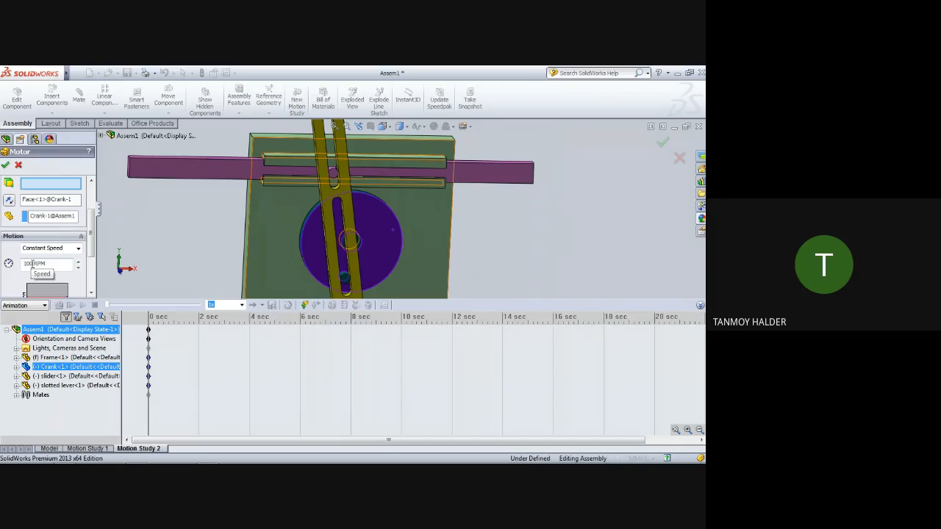
{"action": "left_click_drag", "start_coordinate": [33, 263], "coordinate": [4, 263]}
{"action": "type", "text": "60"}
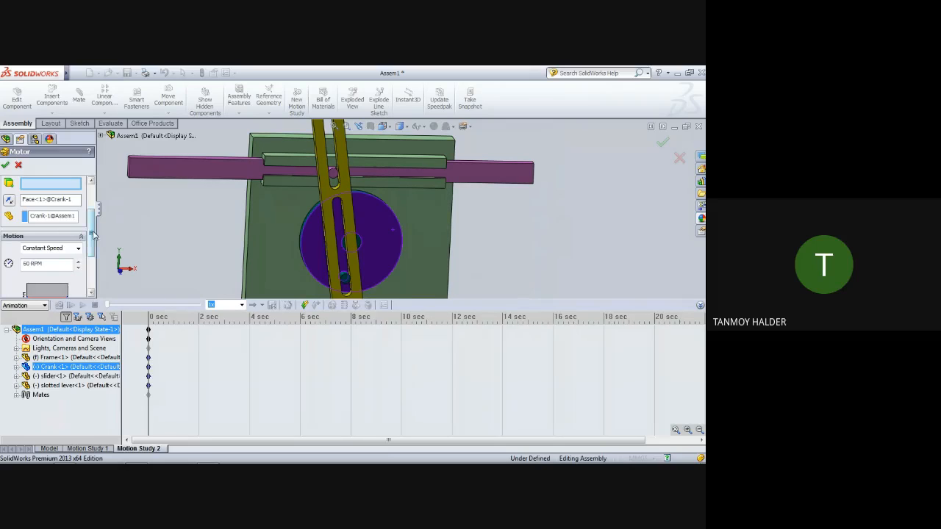
Locate the rotary motor on the circular edge of the crank's central hole, reverse its rotation direction and accept the motor
{"action": "scroll", "coordinate": [83, 231], "scroll_direction": "up", "scroll_amount": 2}
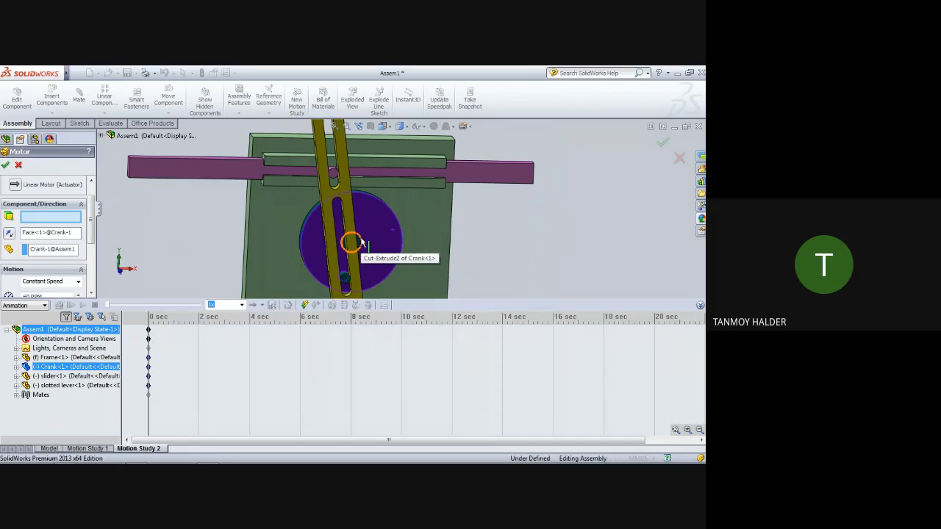
{"action": "left_click", "coordinate": [5, 167]}
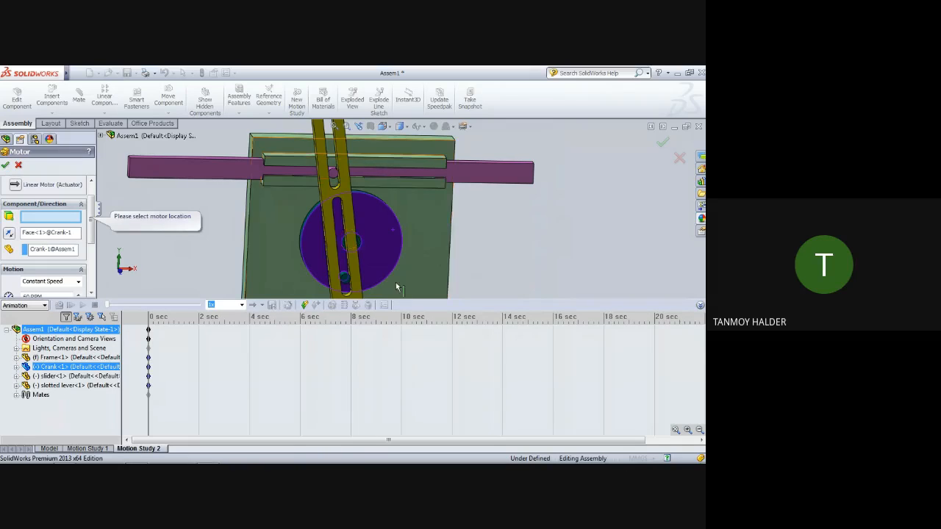
{"action": "left_click", "coordinate": [351, 243]}
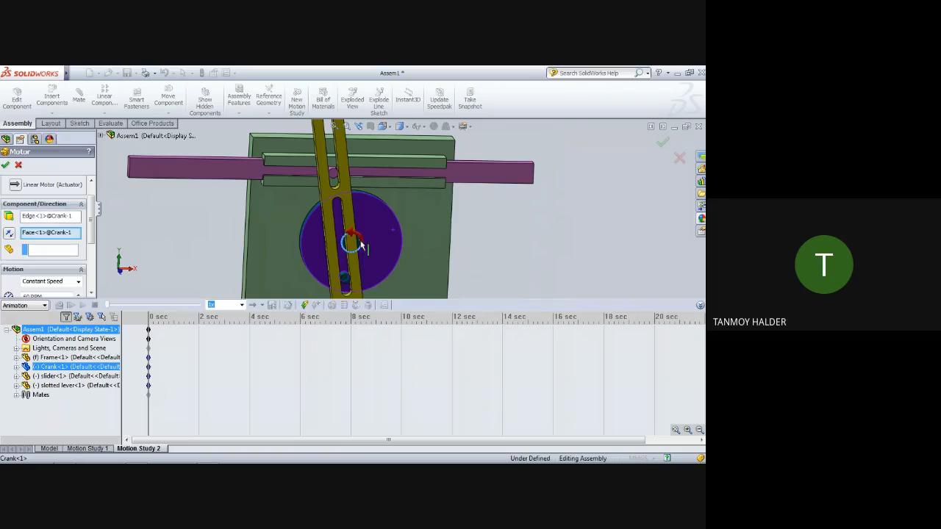
{"action": "left_click", "coordinate": [9, 233]}
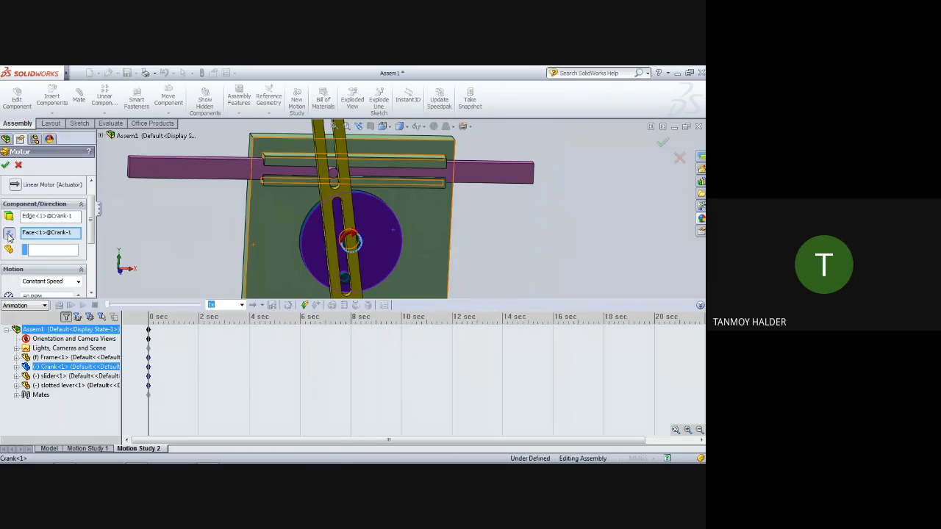
{"action": "left_click", "coordinate": [9, 233]}
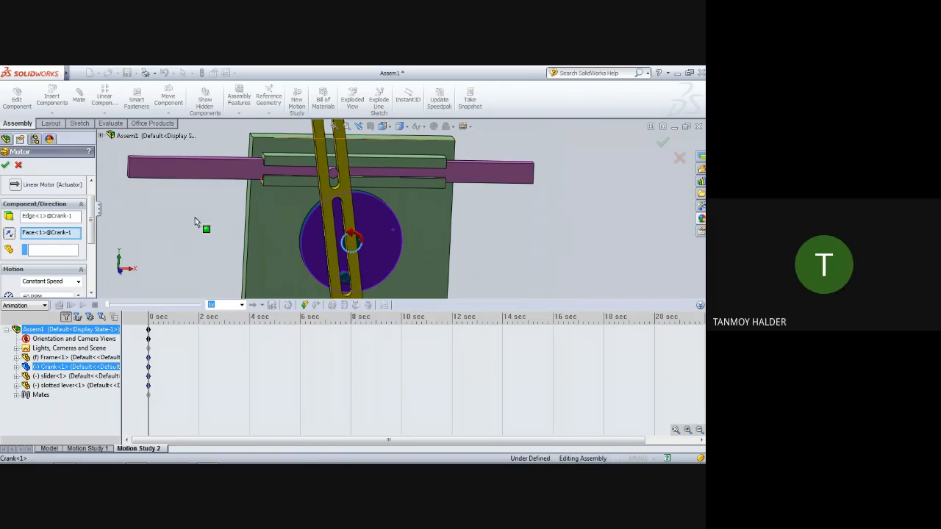
{"action": "left_click", "coordinate": [9, 233]}
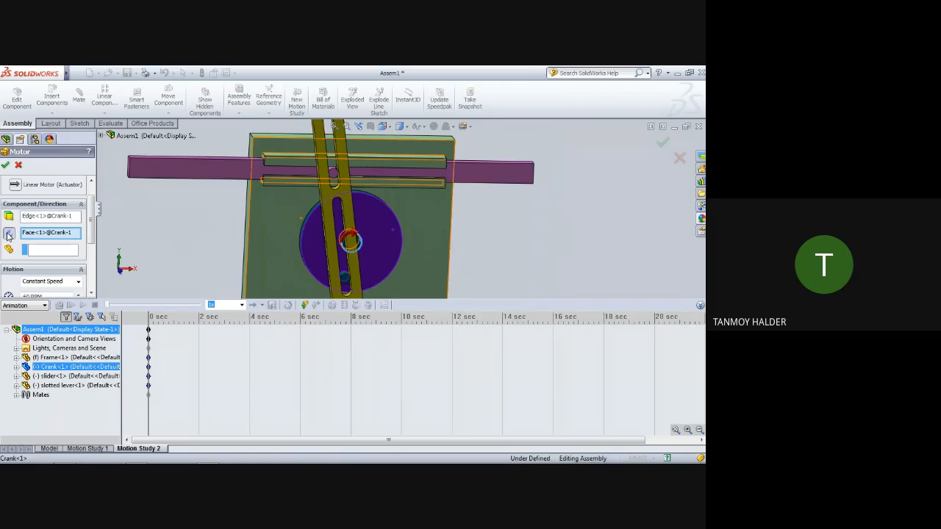
{"action": "left_click", "coordinate": [6, 166]}
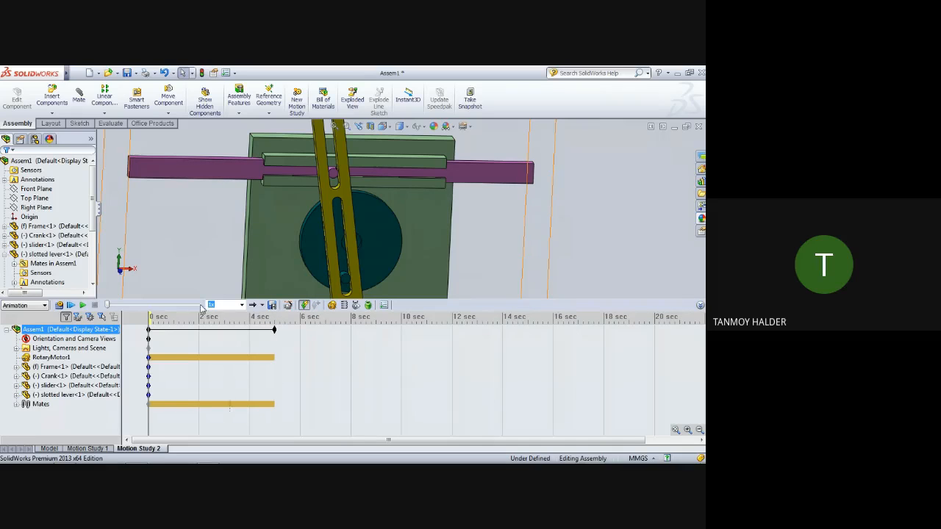
Play the motor-driven animation with the whole mechanism in view
{"action": "middle_click_drag", "start_coordinate": [496, 212], "coordinate": [570, 245]}
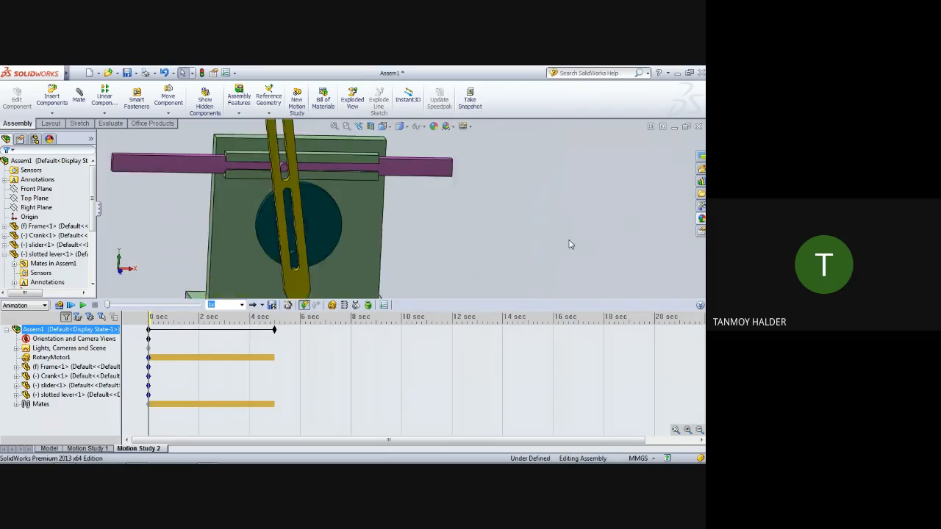
{"action": "scroll", "coordinate": [572, 244], "scroll_direction": "up", "scroll_amount": 2}
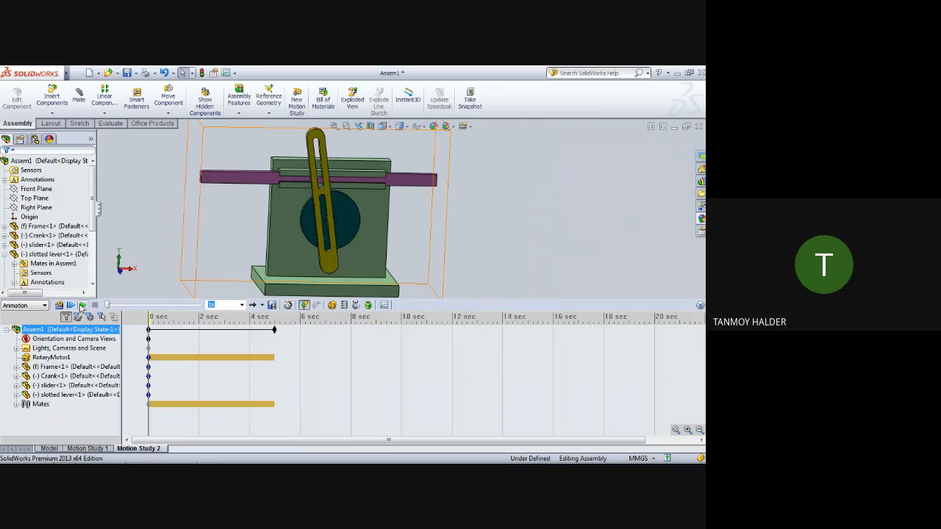
{"action": "left_click", "coordinate": [81, 305]}
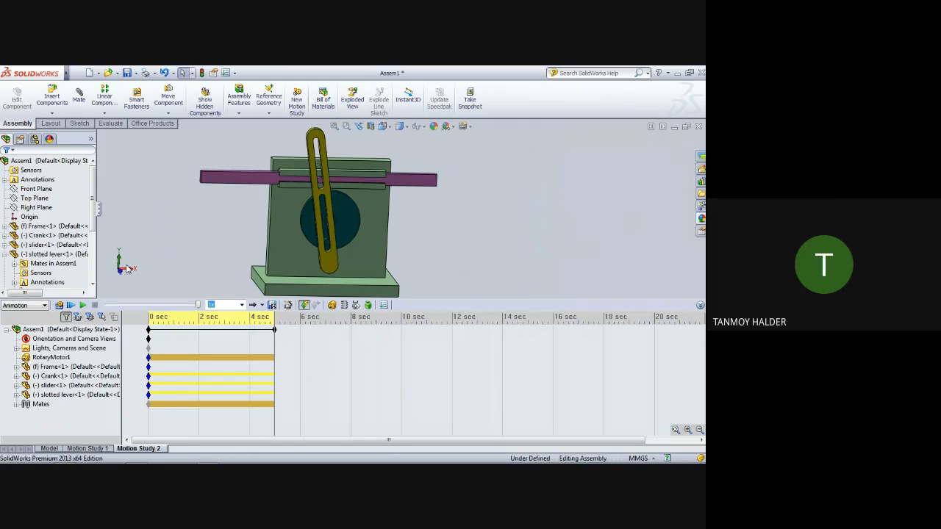
Set the motion study's playback speed to 0.5x and replay the animation
{"action": "left_click", "coordinate": [261, 330]}
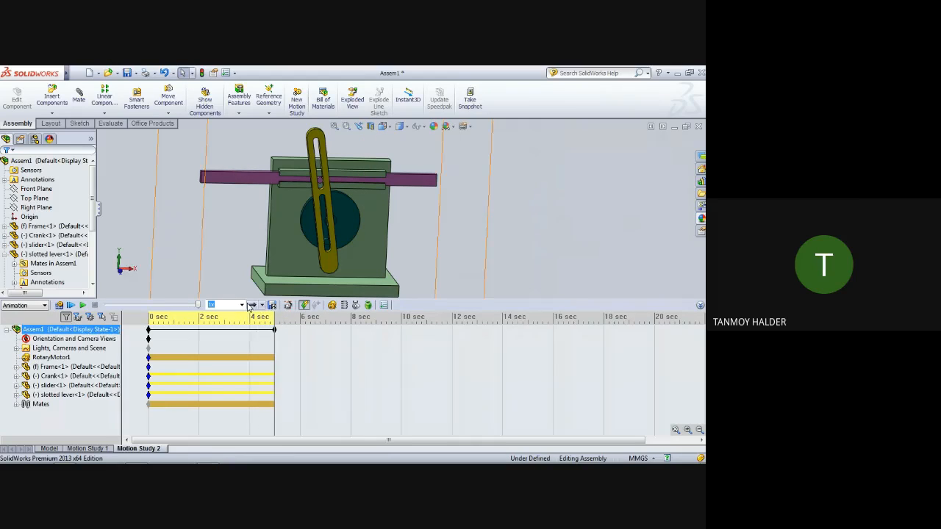
{"action": "left_click", "coordinate": [243, 305]}
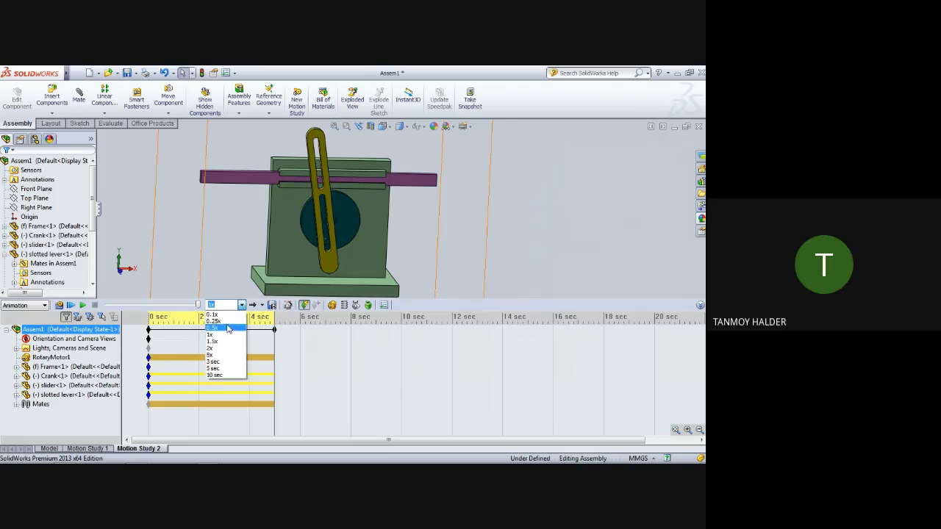
{"action": "left_click", "coordinate": [227, 329]}
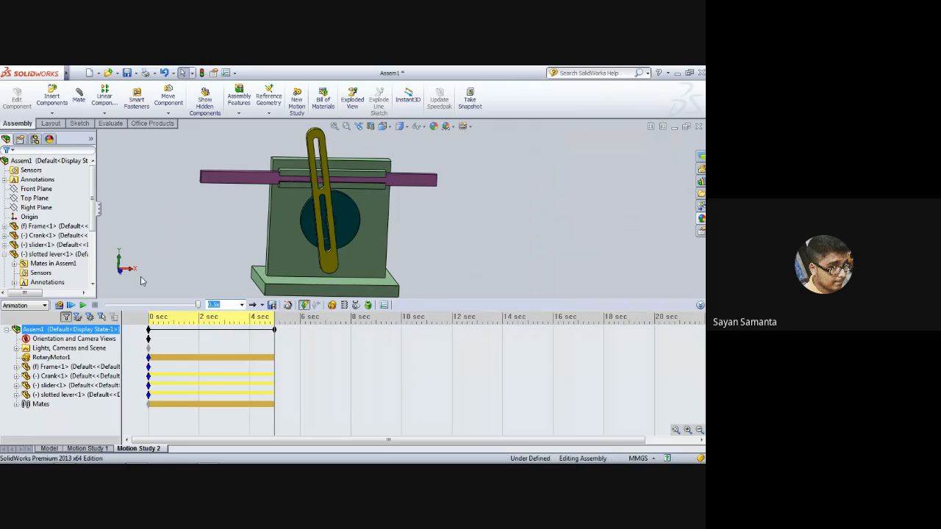
{"action": "left_click", "coordinate": [83, 306]}
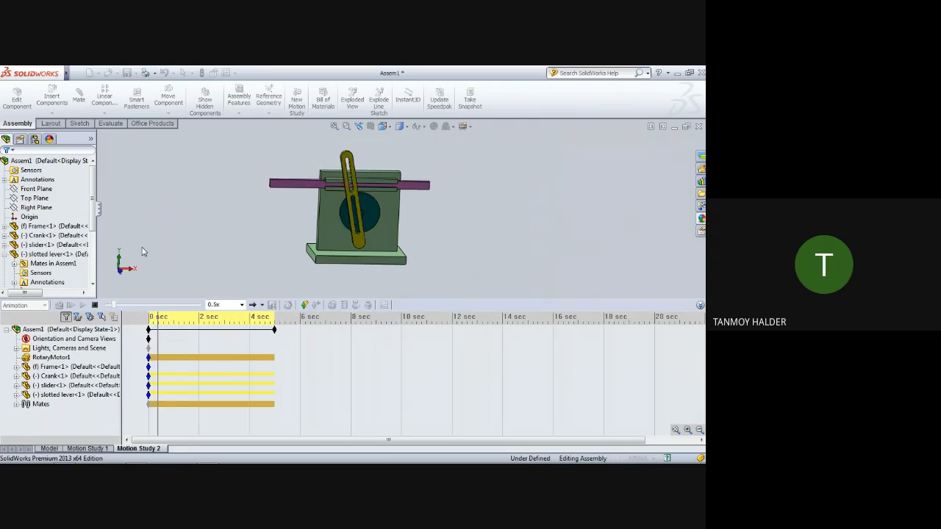